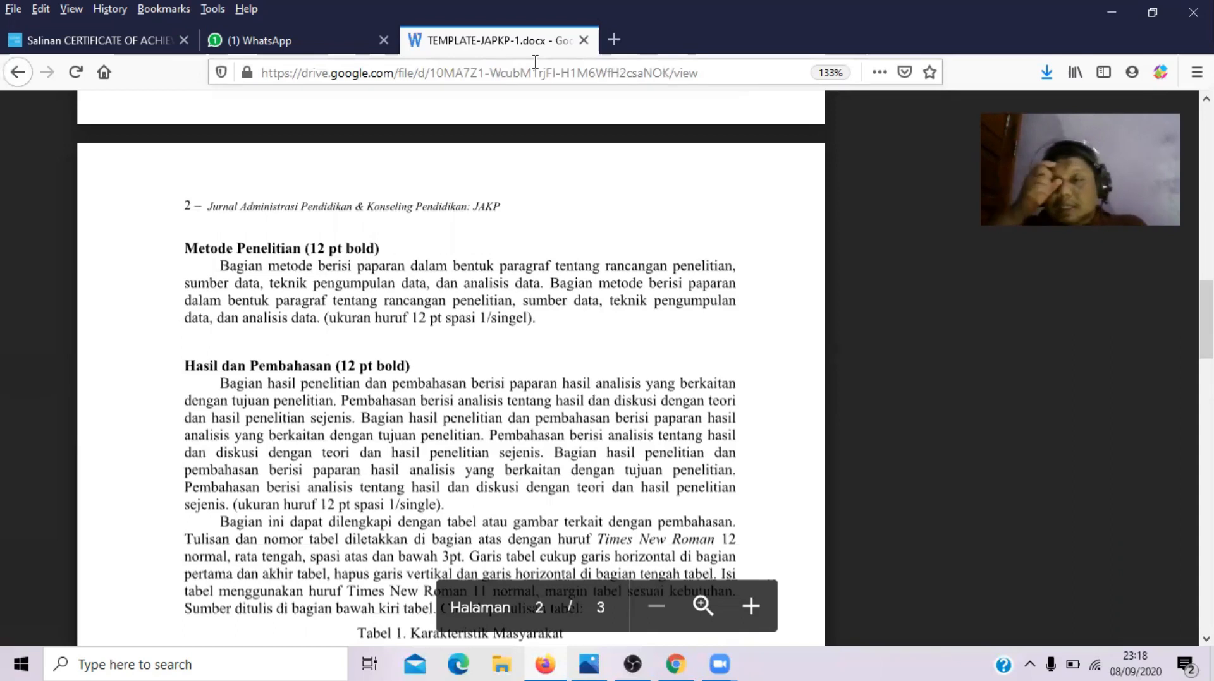
- Scroll the template preview past Table 1 and the photo to page 3's Kesimpulan and Daftar Pustaka
{"action": "key", "text": "Down"}
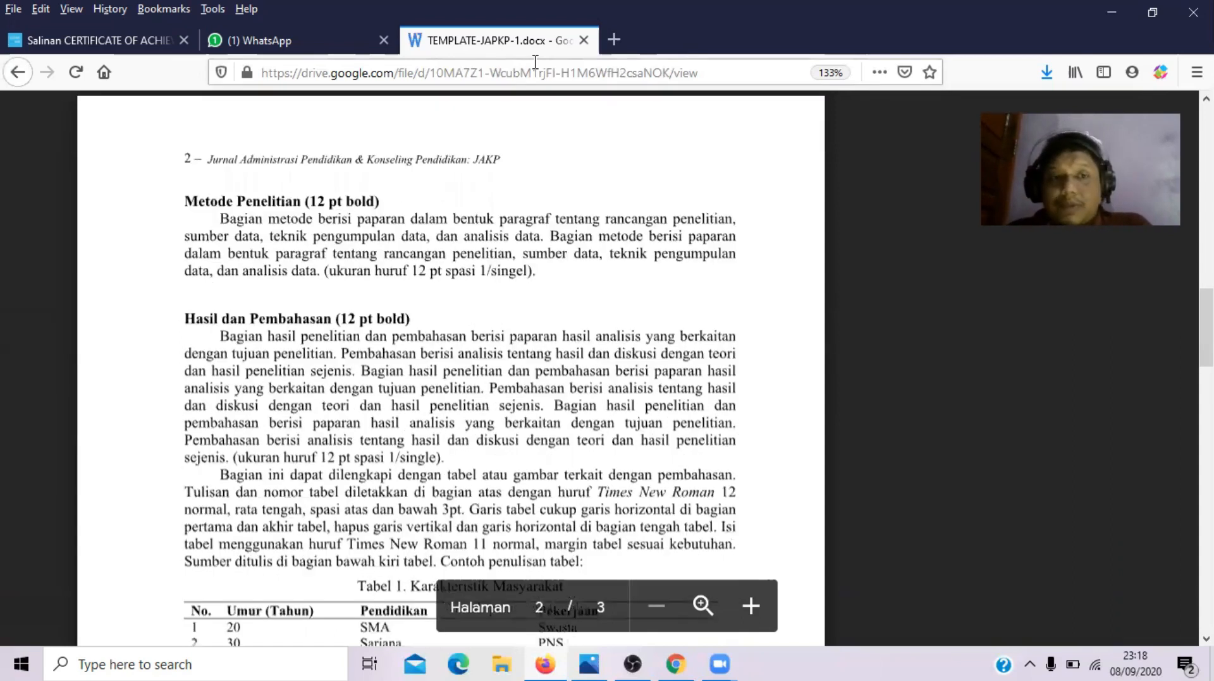
{"action": "key", "text": "Down"}
{"action": "key", "text": "Down"}
{"action": "key", "text": "Down"}
{"action": "key", "text": "Down"}
{"action": "key", "text": "Down"}
{"action": "key", "text": "Down"}
{"action": "key", "text": "Down"}
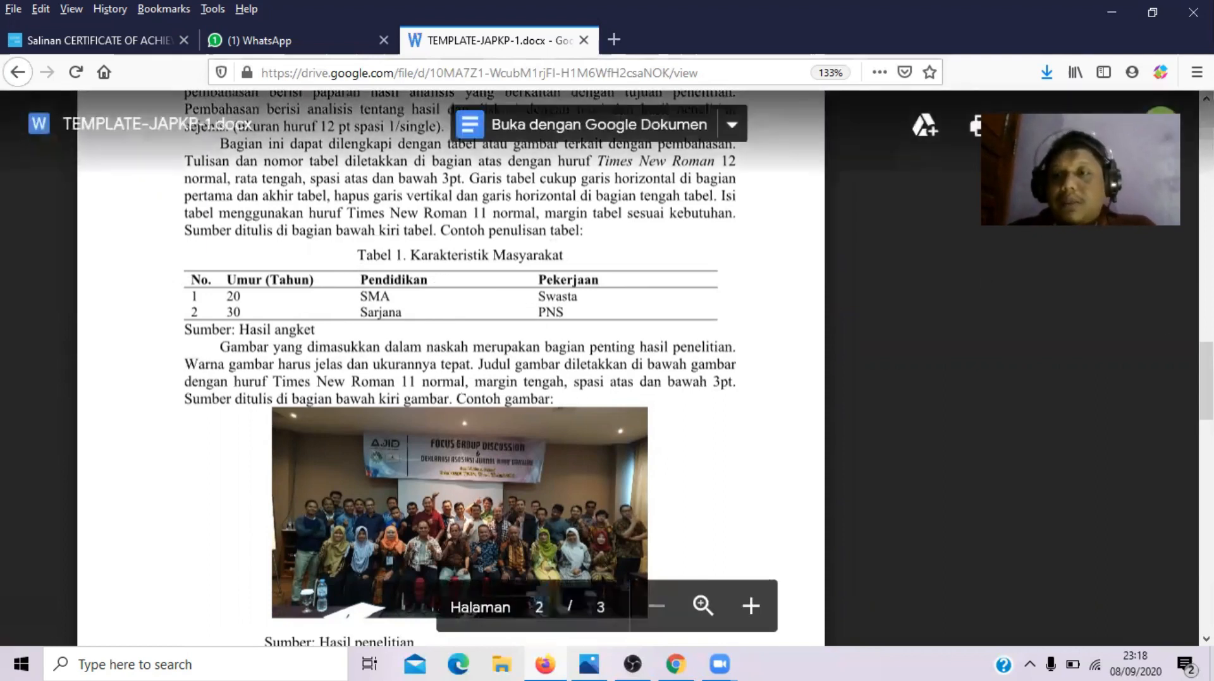
{"action": "scroll", "coordinate": [682, 408], "scroll_direction": "down", "scroll_amount": 3}
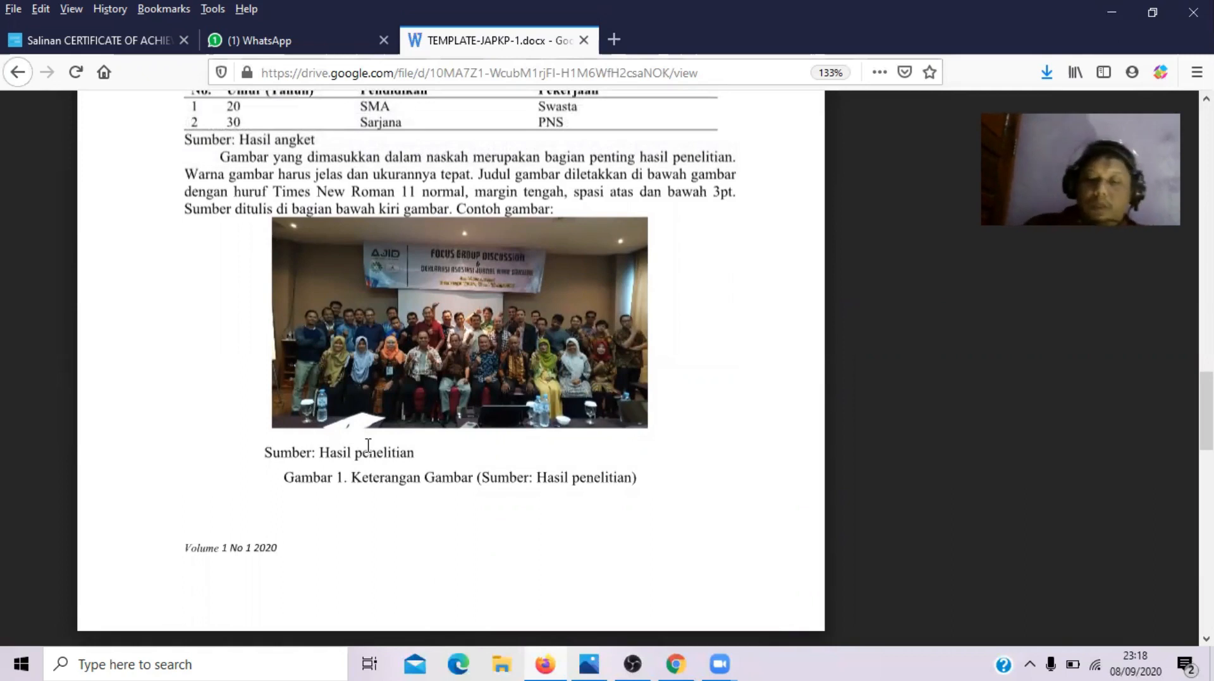
{"action": "scroll", "coordinate": [367, 446], "scroll_direction": "down", "scroll_amount": 7}
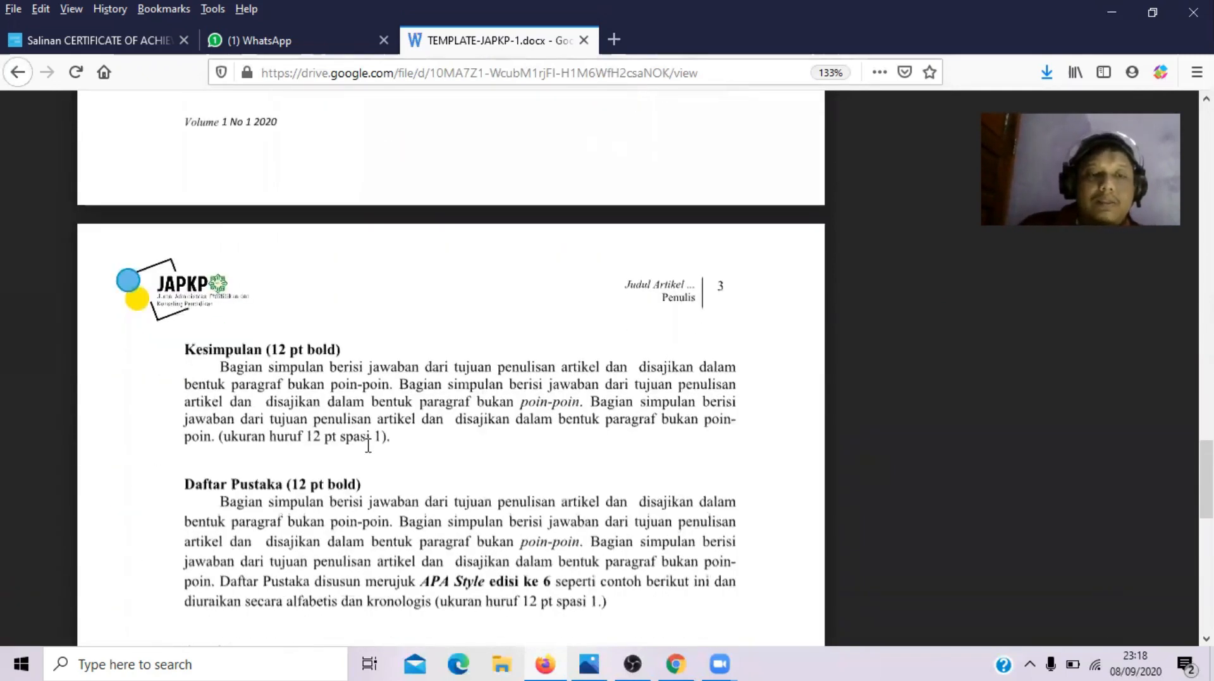
{"action": "scroll", "coordinate": [368, 446], "scroll_direction": "down", "scroll_amount": 2}
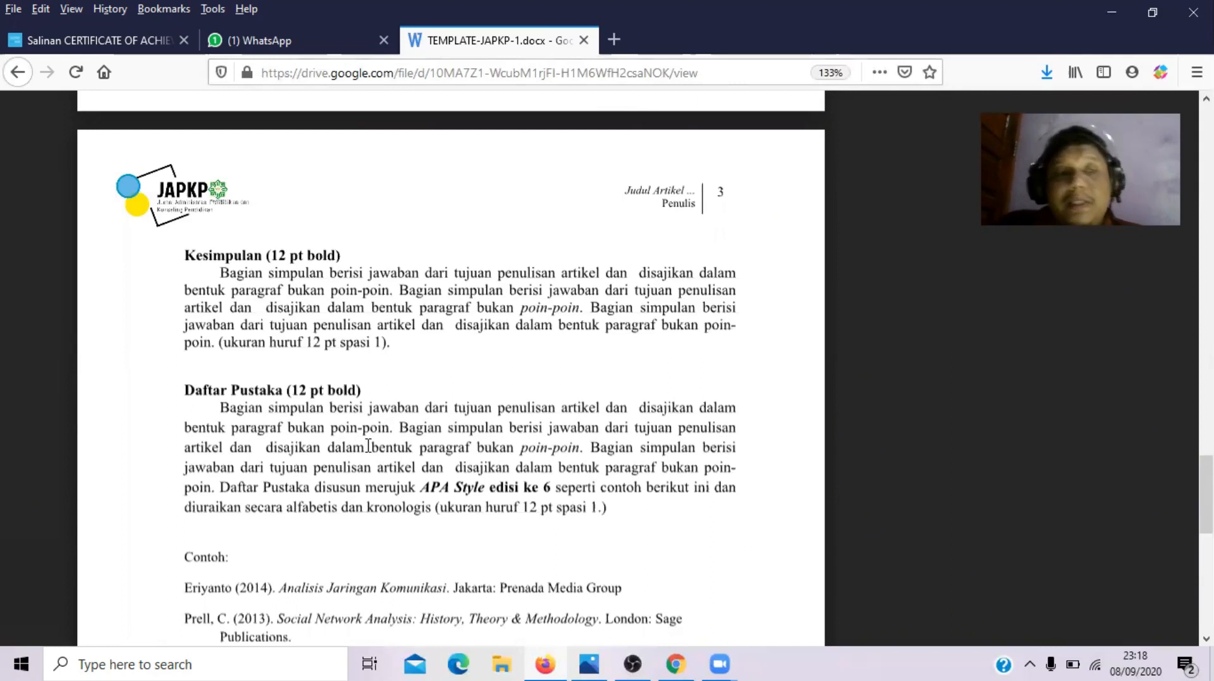
{"action": "scroll", "coordinate": [368, 446], "scroll_direction": "down", "scroll_amount": 3}
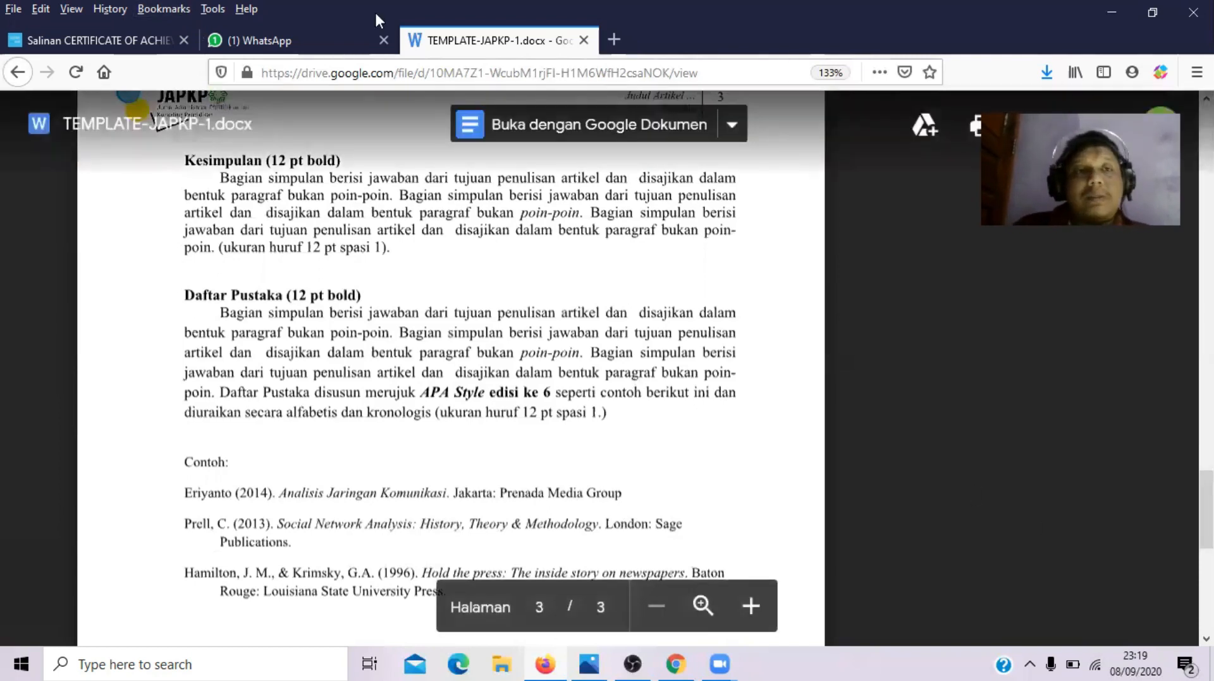
{"action": "left_click", "coordinate": [298, 42]}
{"action": "key", "text": "ctrl+Tab"}
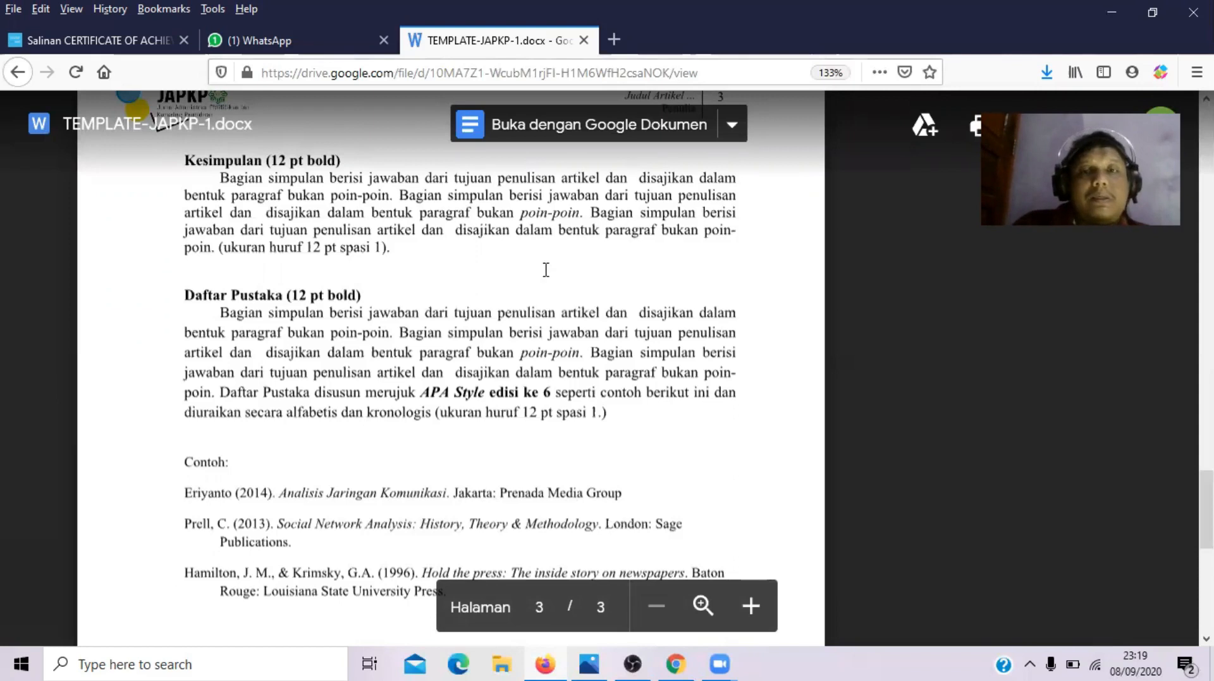
- Go back to the JAPKP journal site and open its account registration form from the login page
{"action": "left_click", "coordinate": [27, 80]}
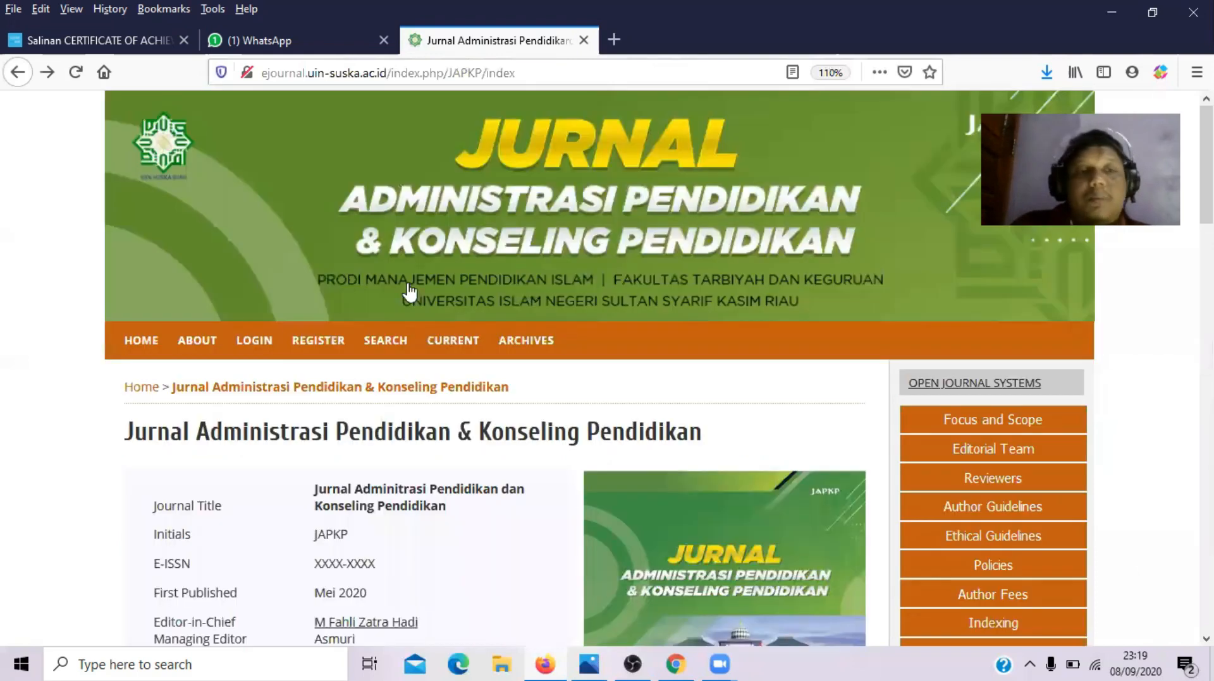
{"action": "left_click", "coordinate": [260, 348]}
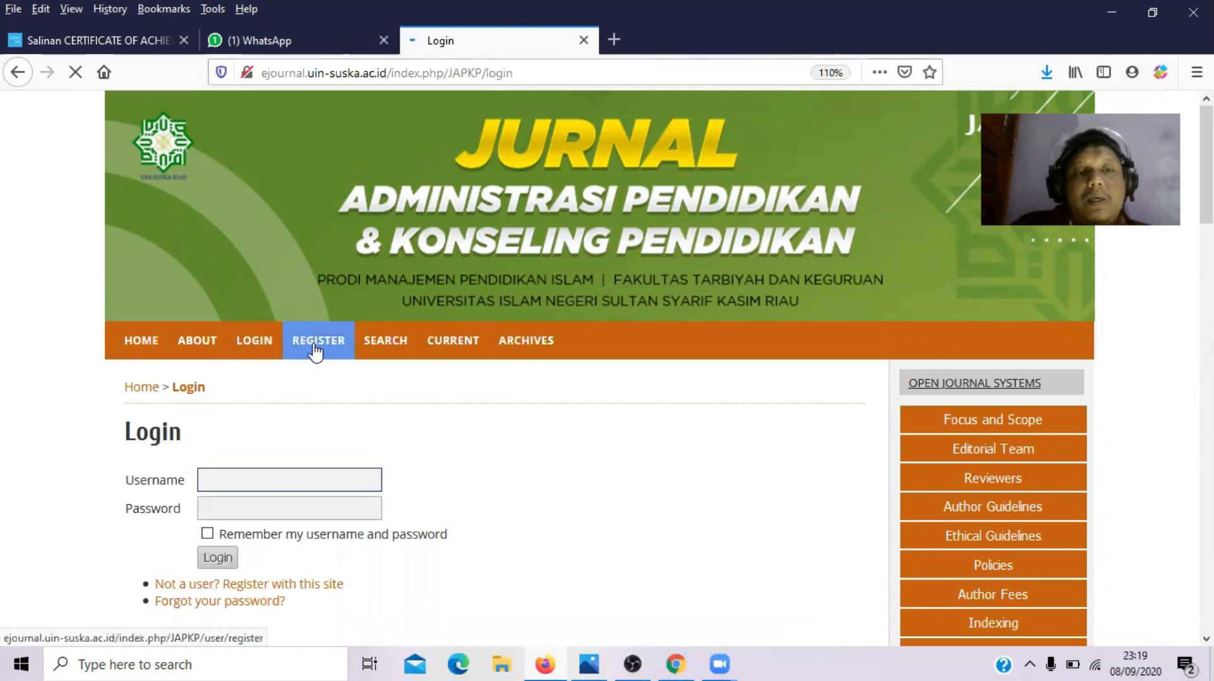
{"action": "left_click", "coordinate": [529, 465]}
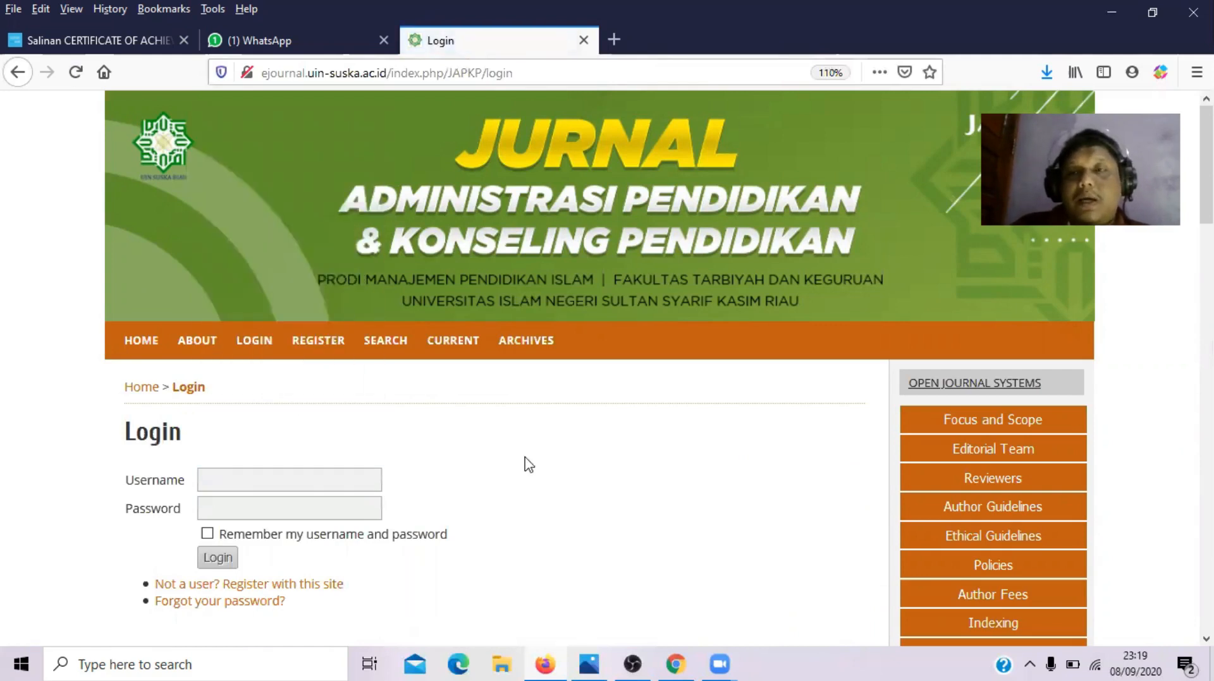
{"action": "left_click", "coordinate": [328, 343]}
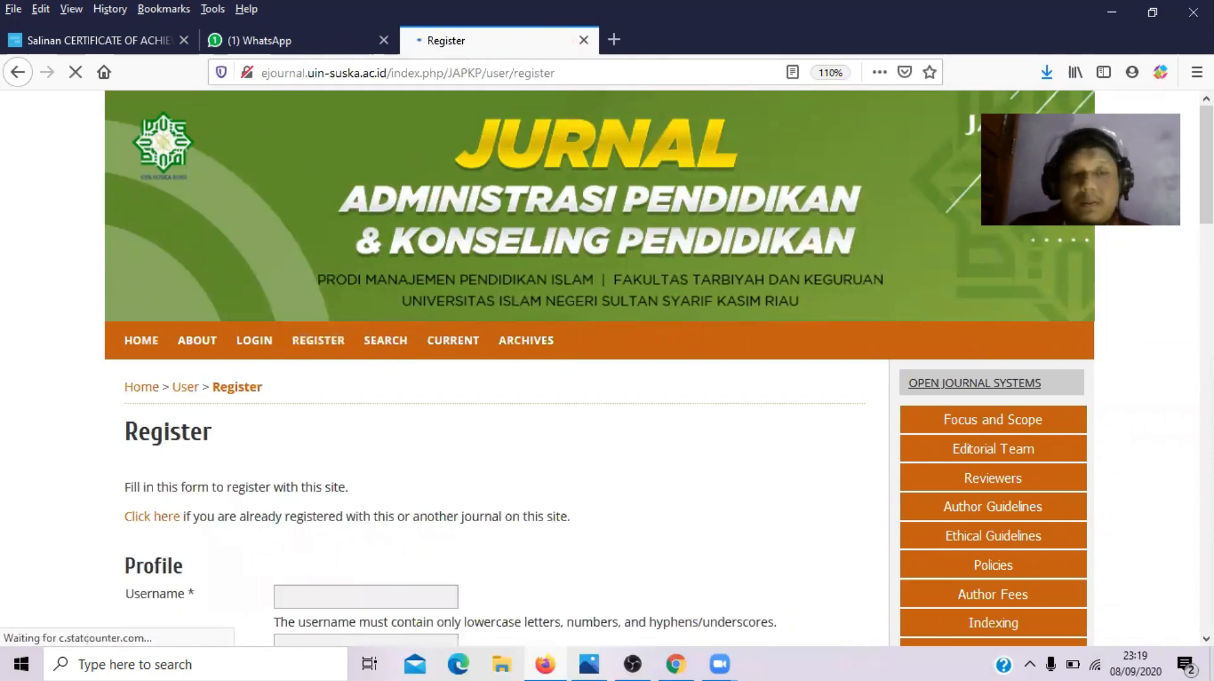
{"action": "scroll", "coordinate": [499, 273], "scroll_direction": "down", "scroll_amount": 4}
- Enter a username and the same eight-digit password in Password and Repeat password
{"action": "left_click", "coordinate": [369, 302]}
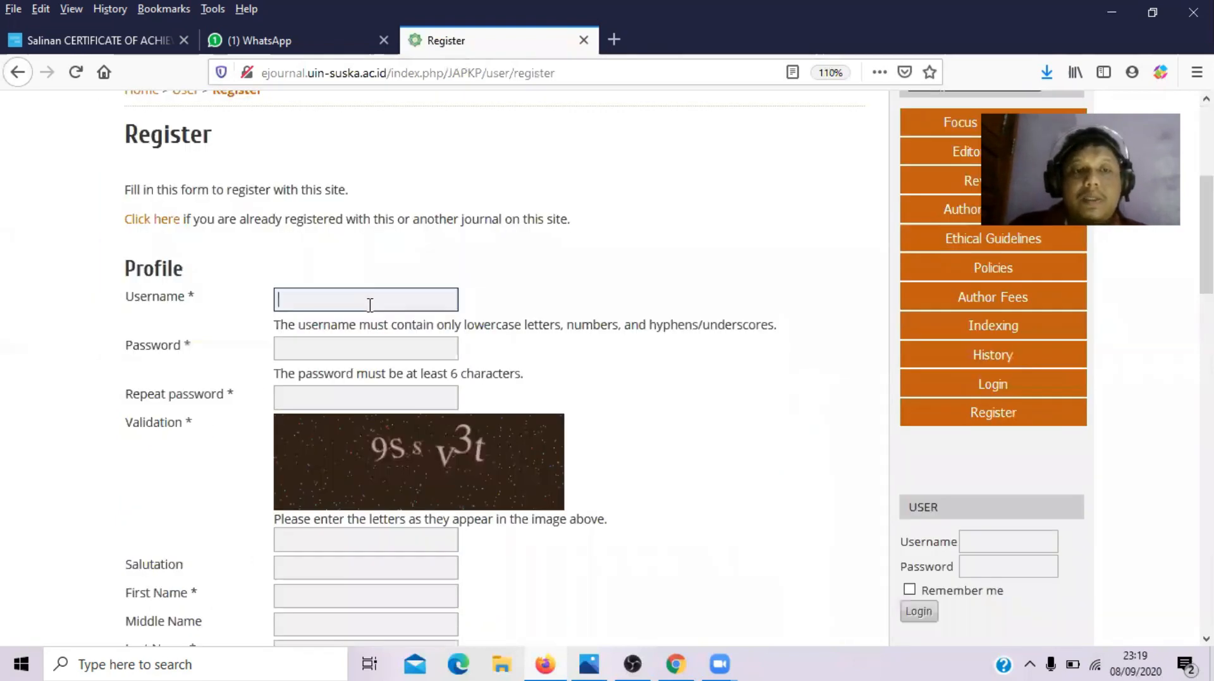
{"action": "type", "text": "A"}
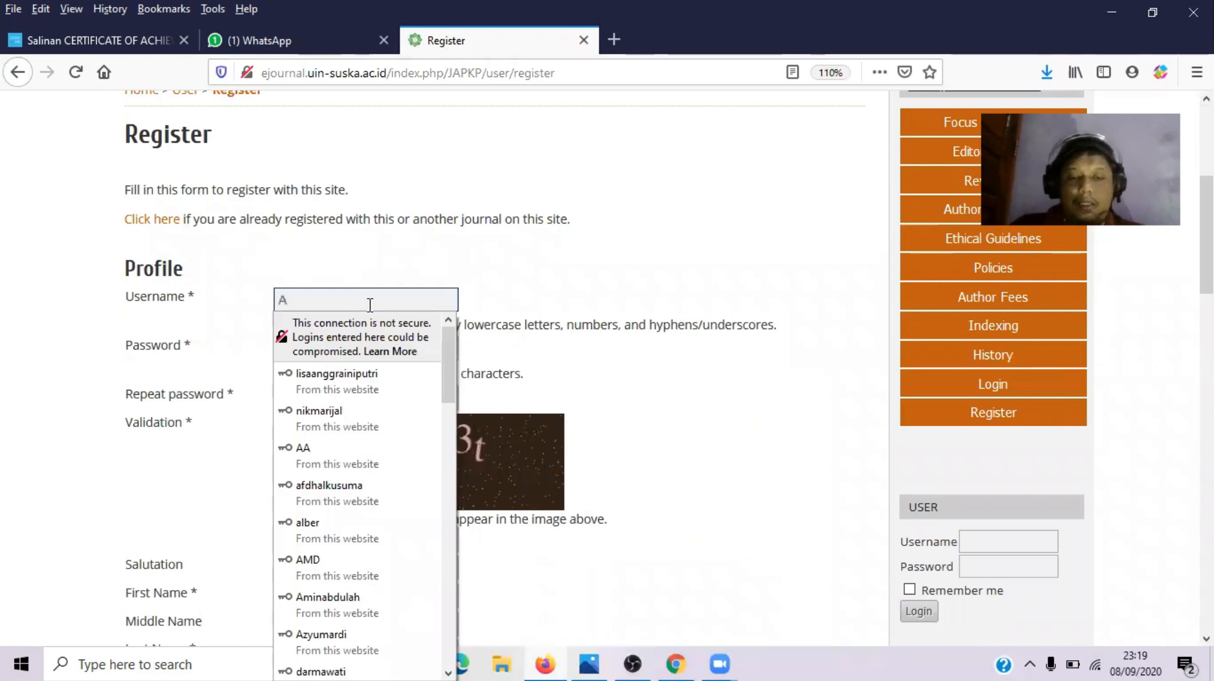
{"action": "type", "text": "lex"}
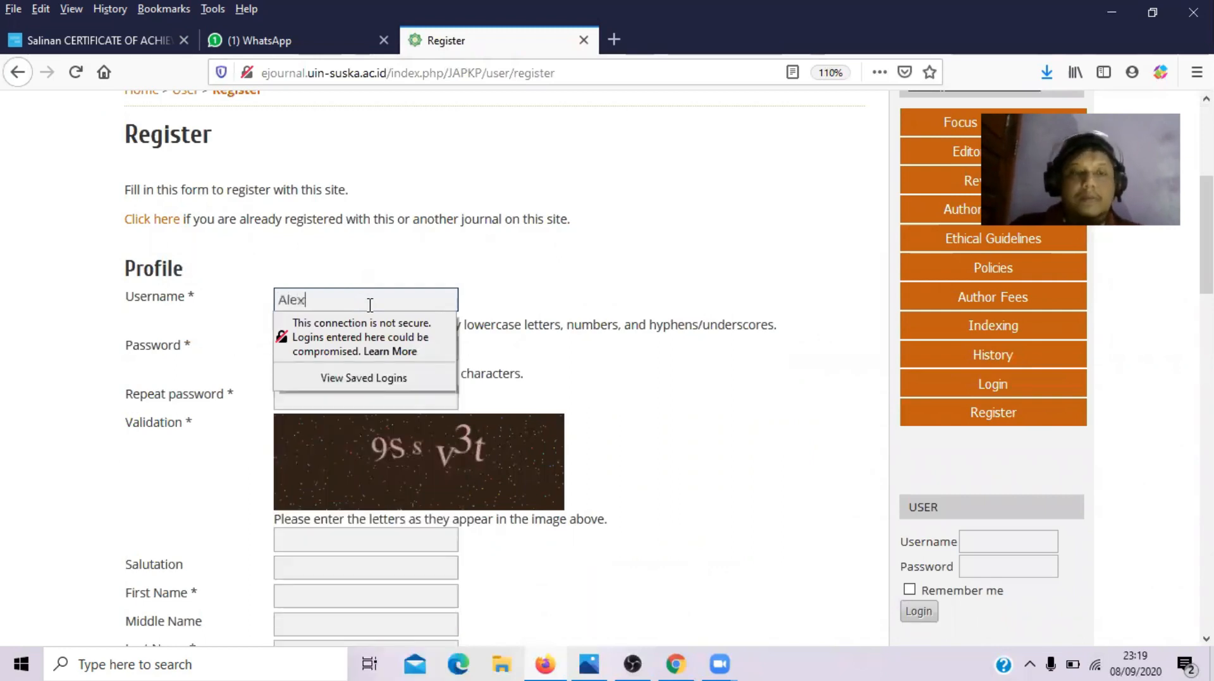
{"action": "left_click", "coordinate": [624, 266]}
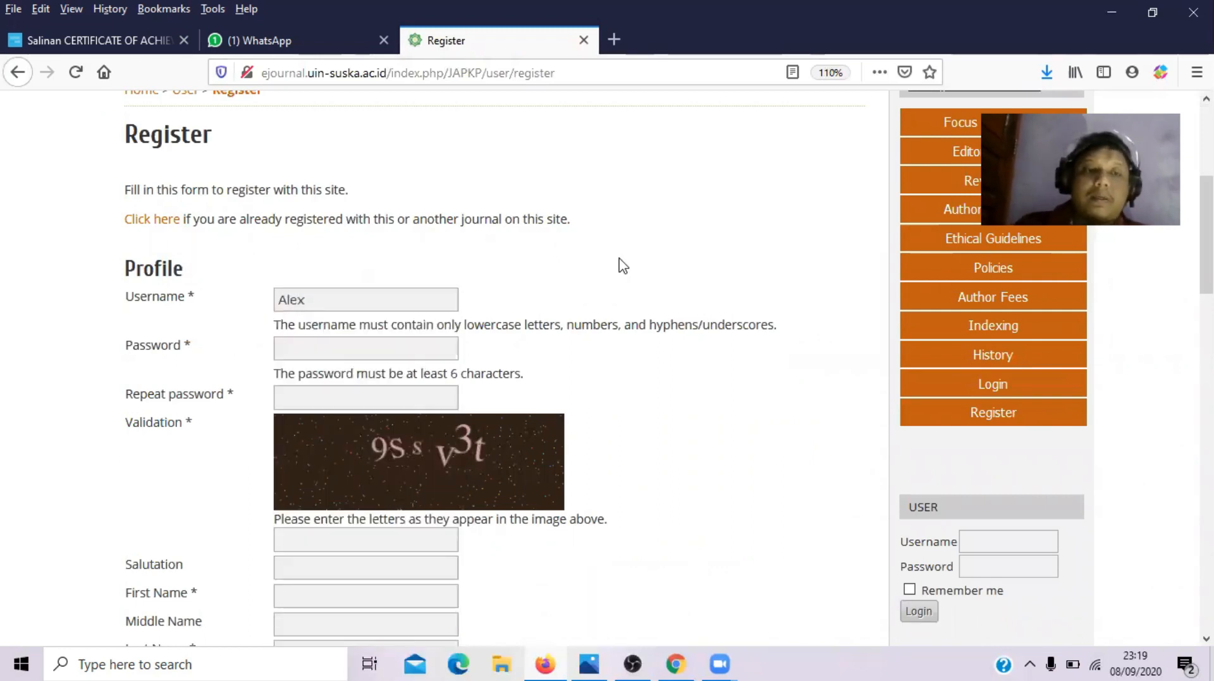
{"action": "left_click", "coordinate": [309, 352]}
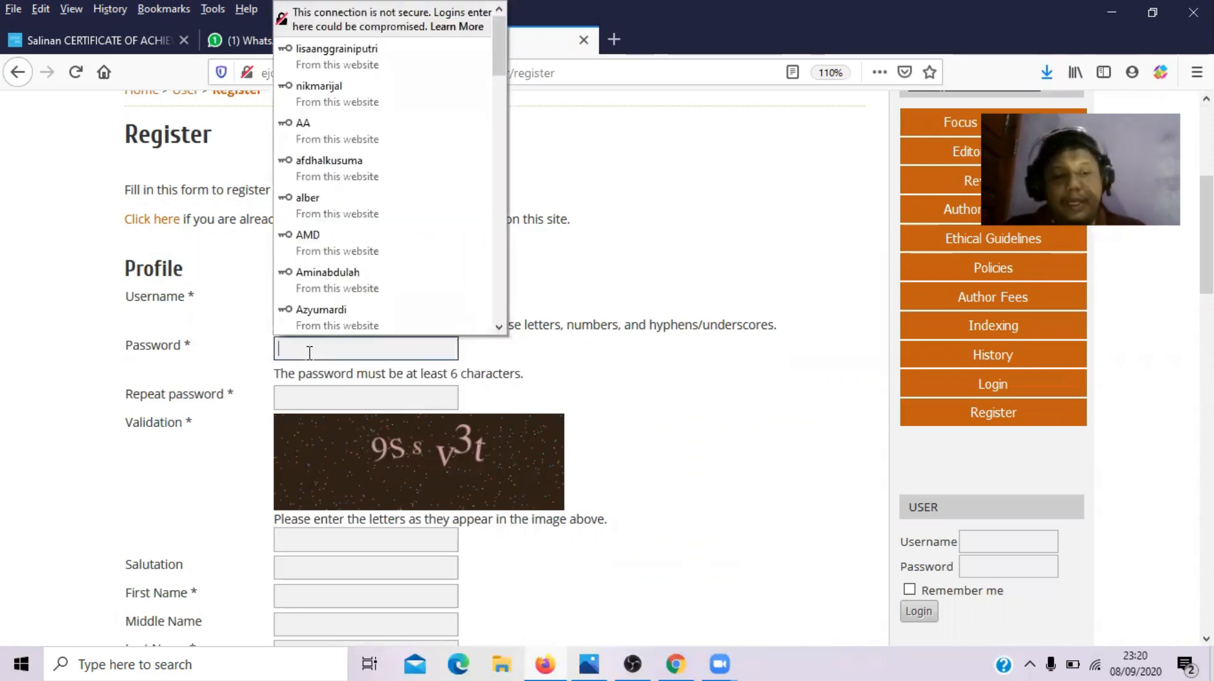
{"action": "type", "text": "1234"}
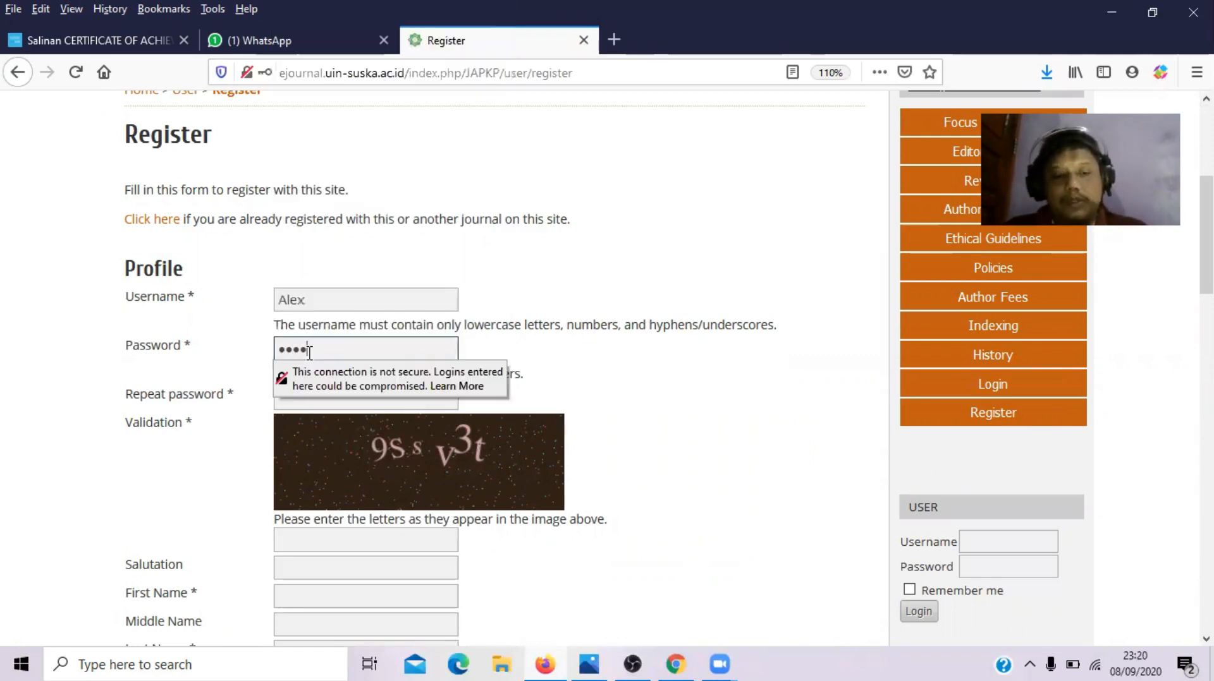
{"action": "type", "text": "5678"}
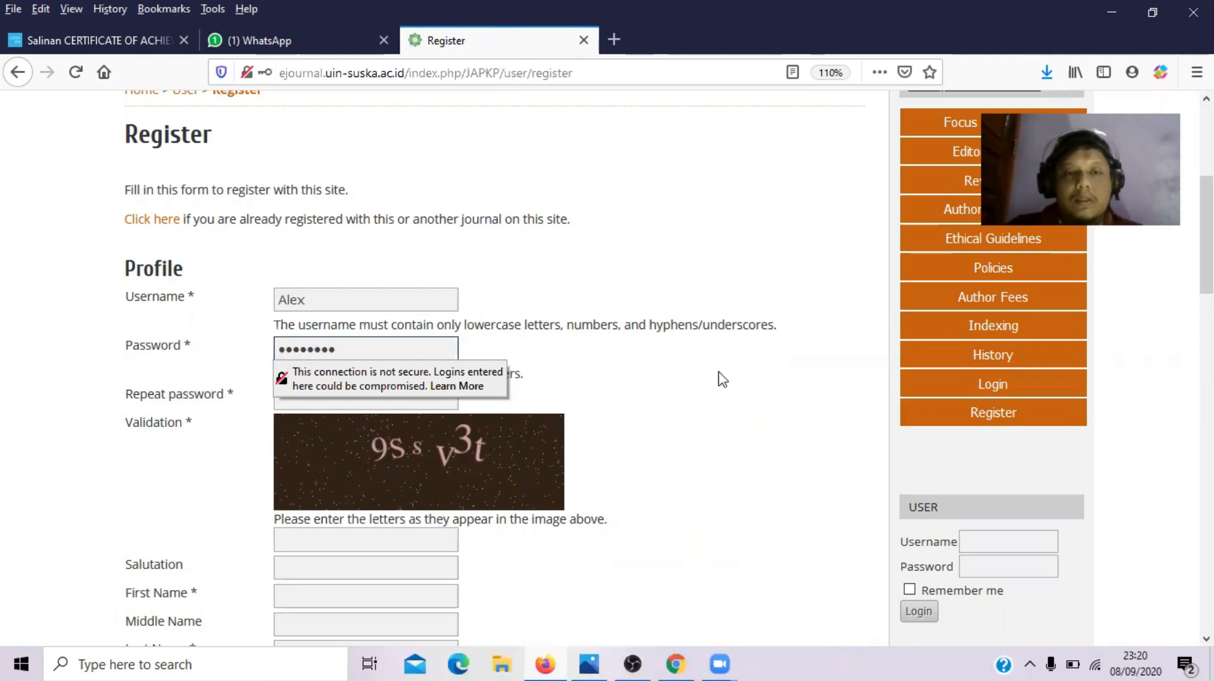
{"action": "left_click", "coordinate": [722, 380]}
{"action": "left_click", "coordinate": [404, 400]}
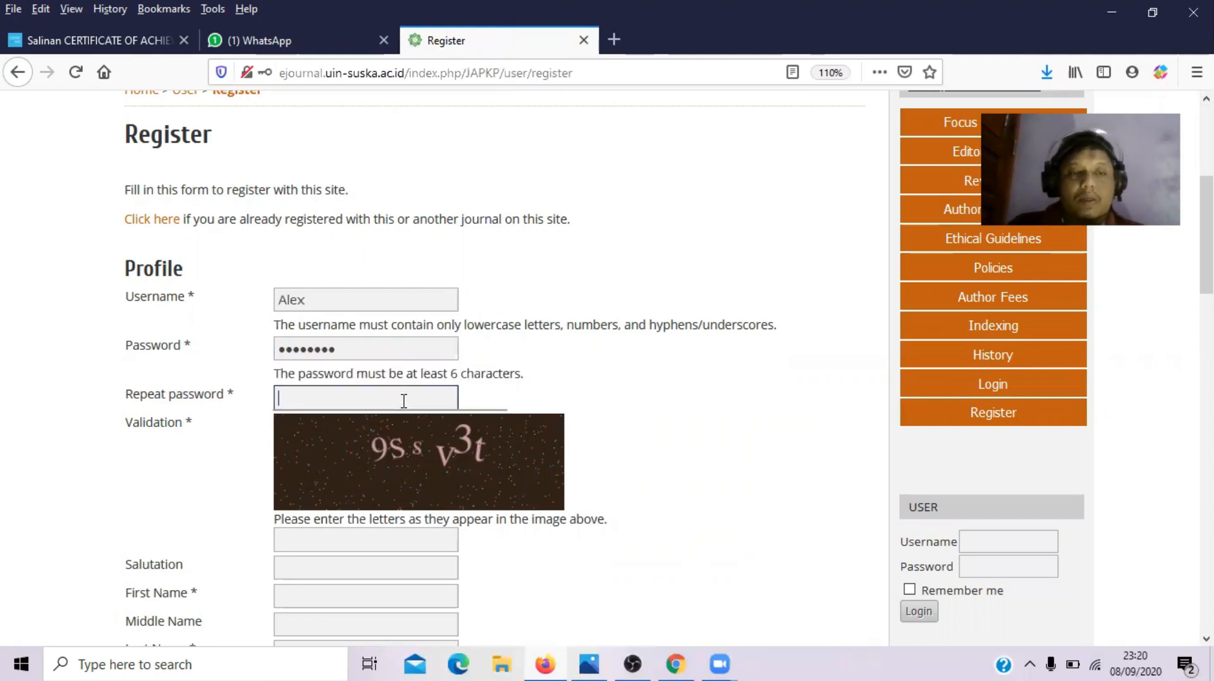
{"action": "type", "text": "1234"}
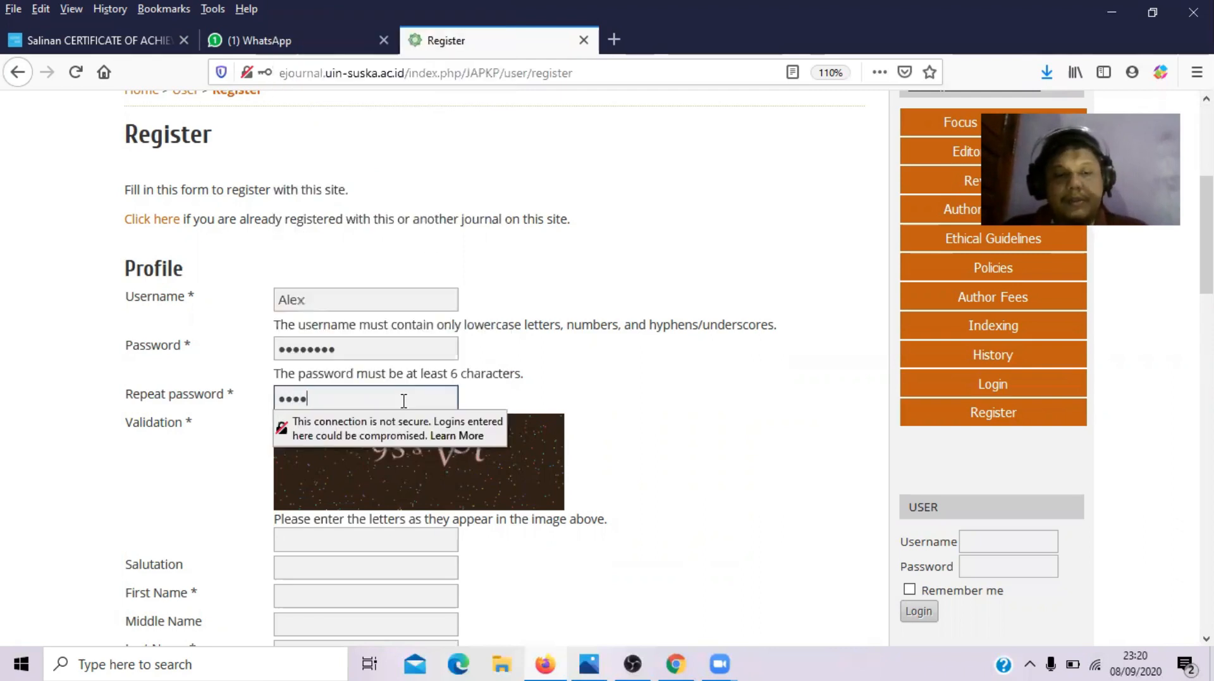
{"action": "type", "text": "56"}
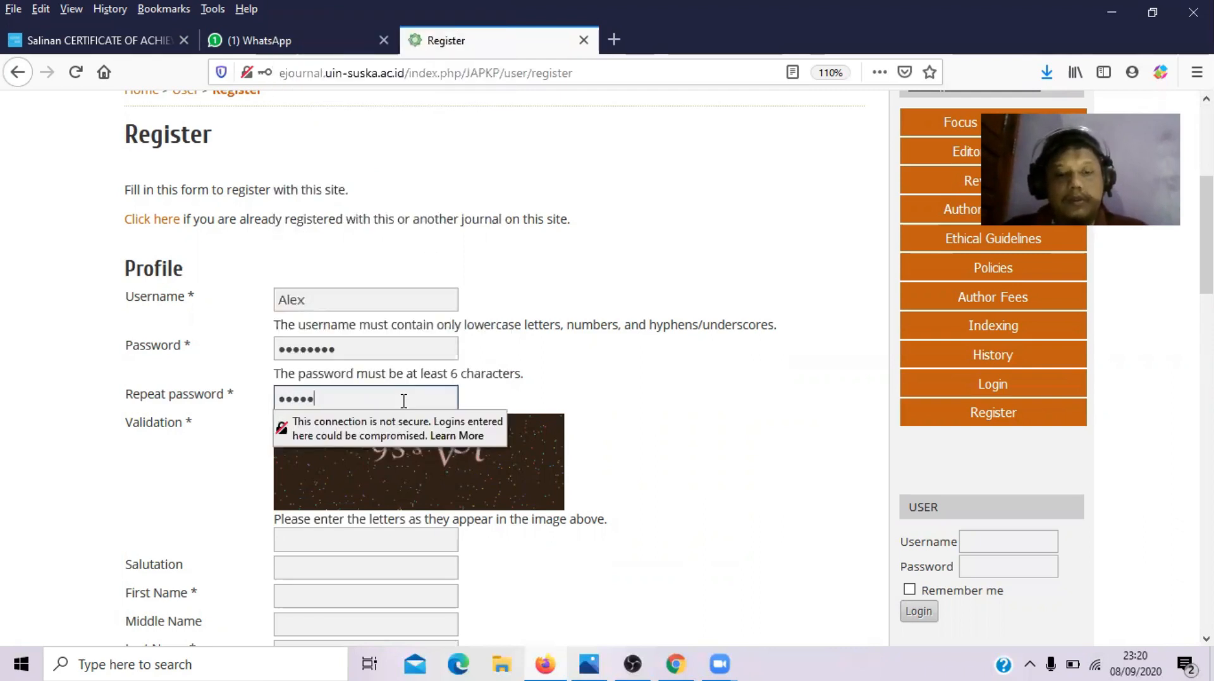
{"action": "type", "text": "78"}
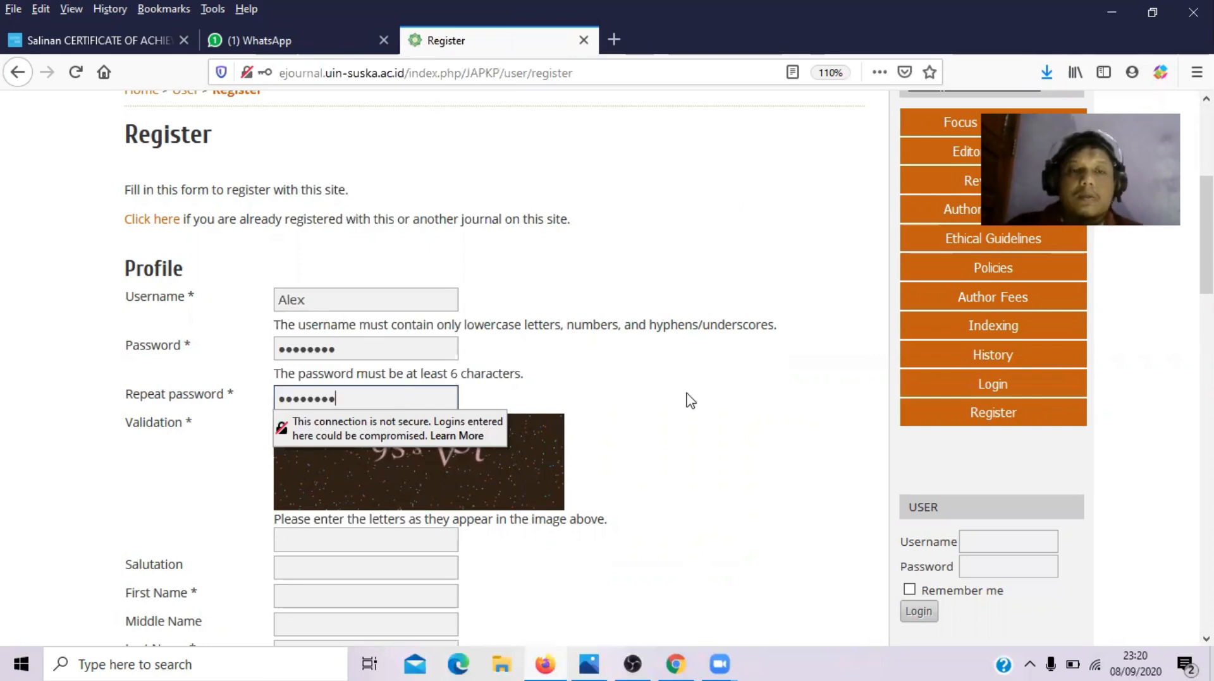
{"action": "left_click", "coordinate": [688, 399]}
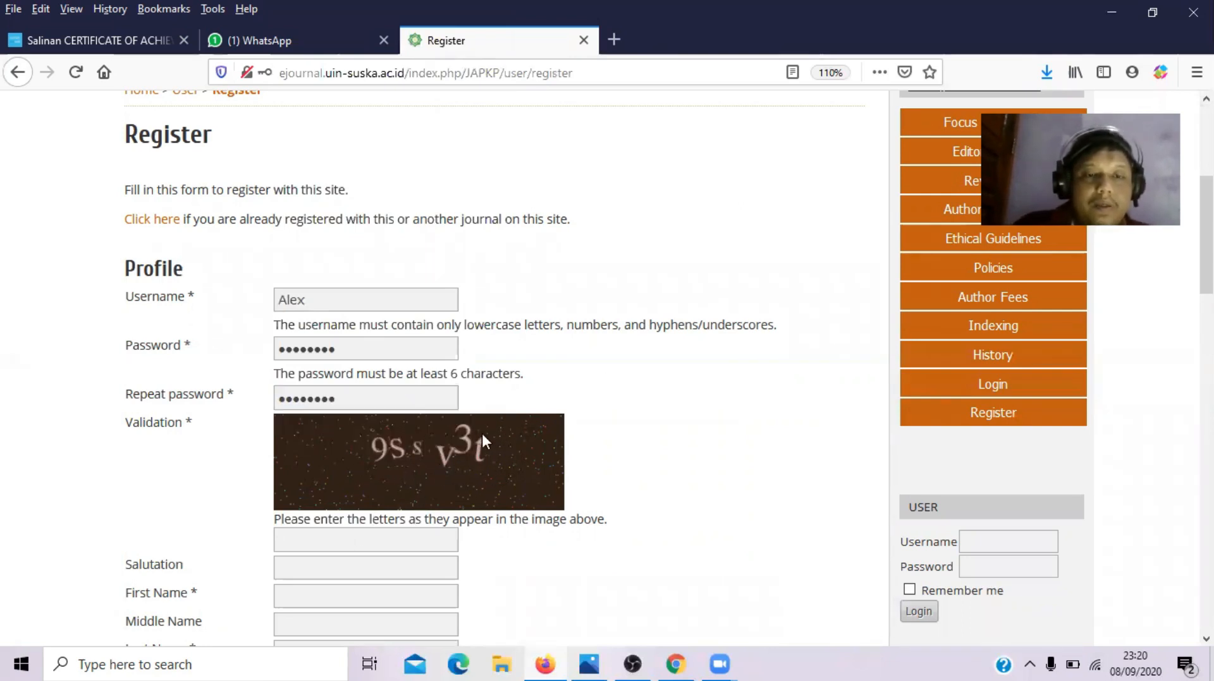
- Enter the validation code shown on the registration form
{"action": "left_click", "coordinate": [366, 540]}
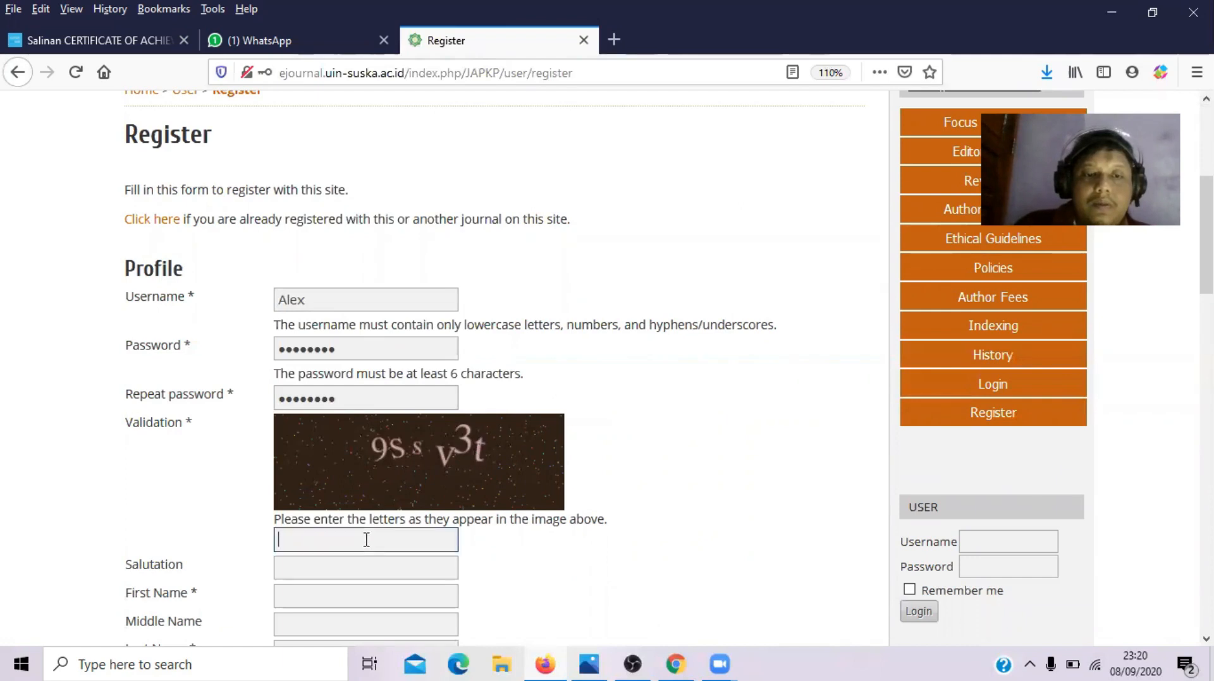
{"action": "type", "text": "9"}
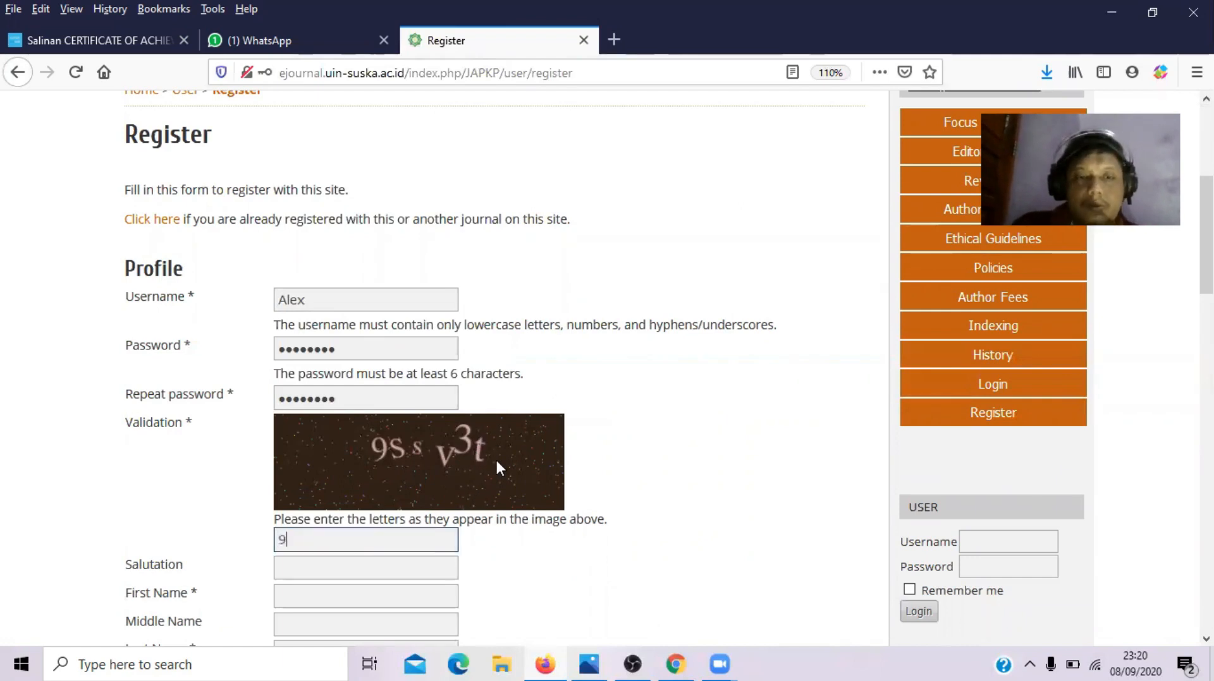
{"action": "type", "text": "SSV"}
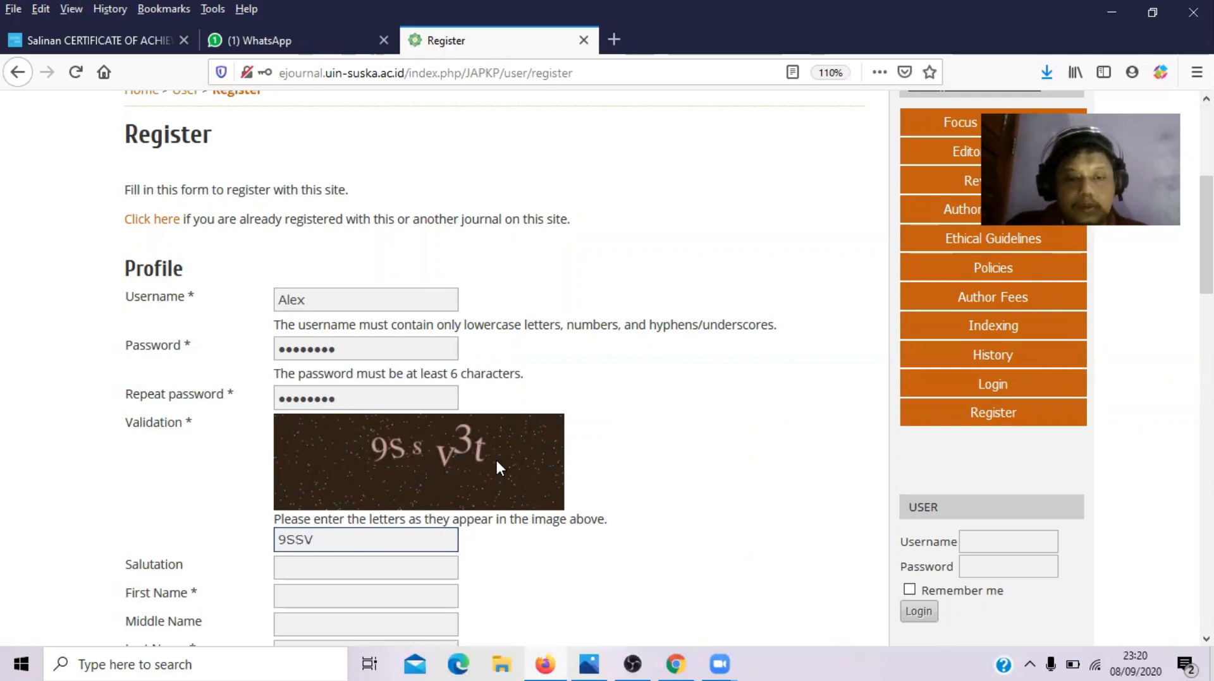
{"action": "type", "text": "3t"}
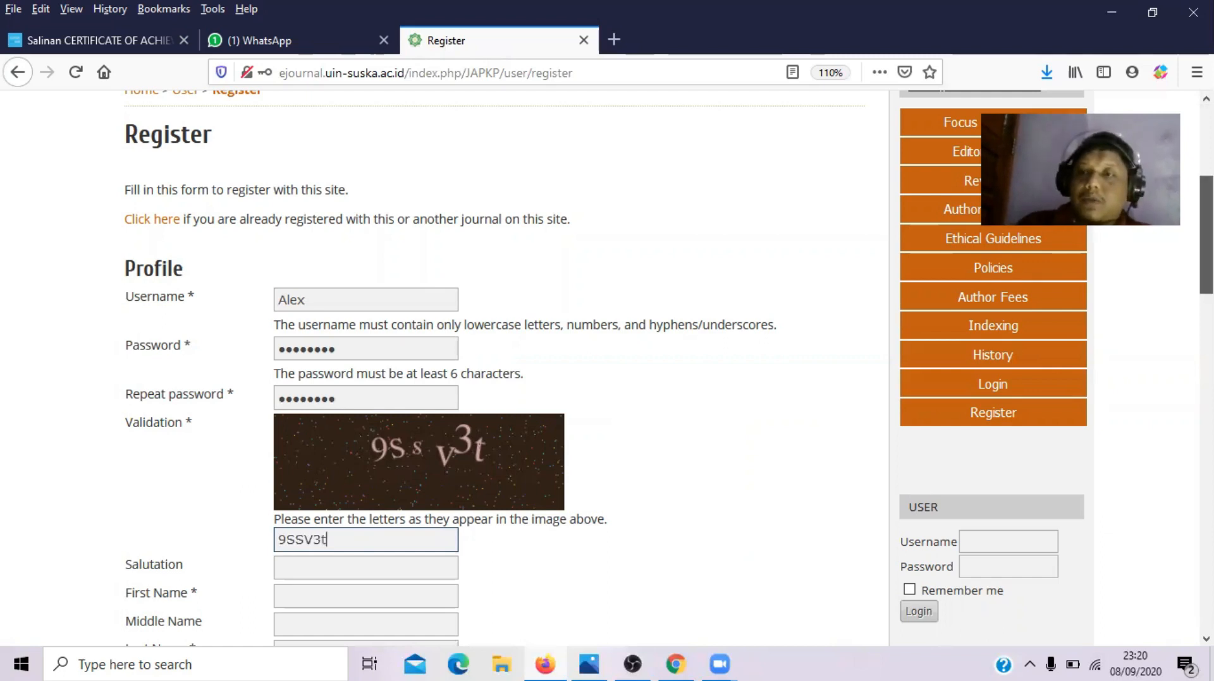
{"action": "scroll", "coordinate": [931, 496], "scroll_direction": "down", "scroll_amount": 3}
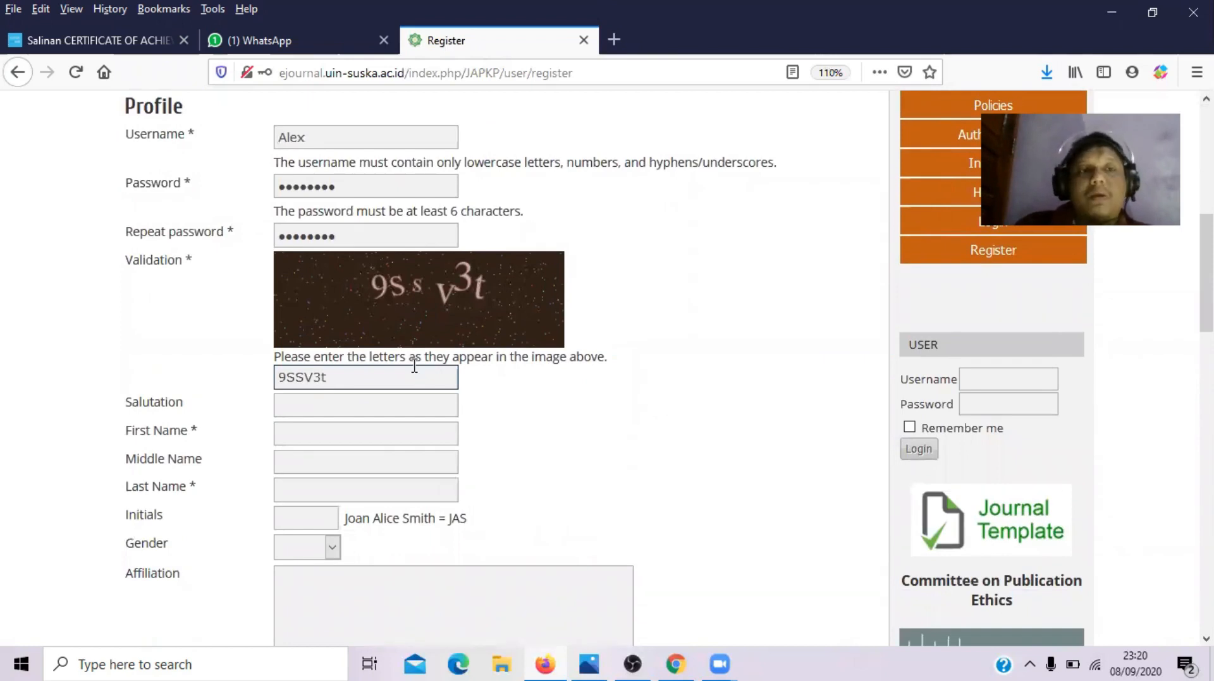
- Type the first name and a provisional last name
{"action": "left_click", "coordinate": [313, 429]}
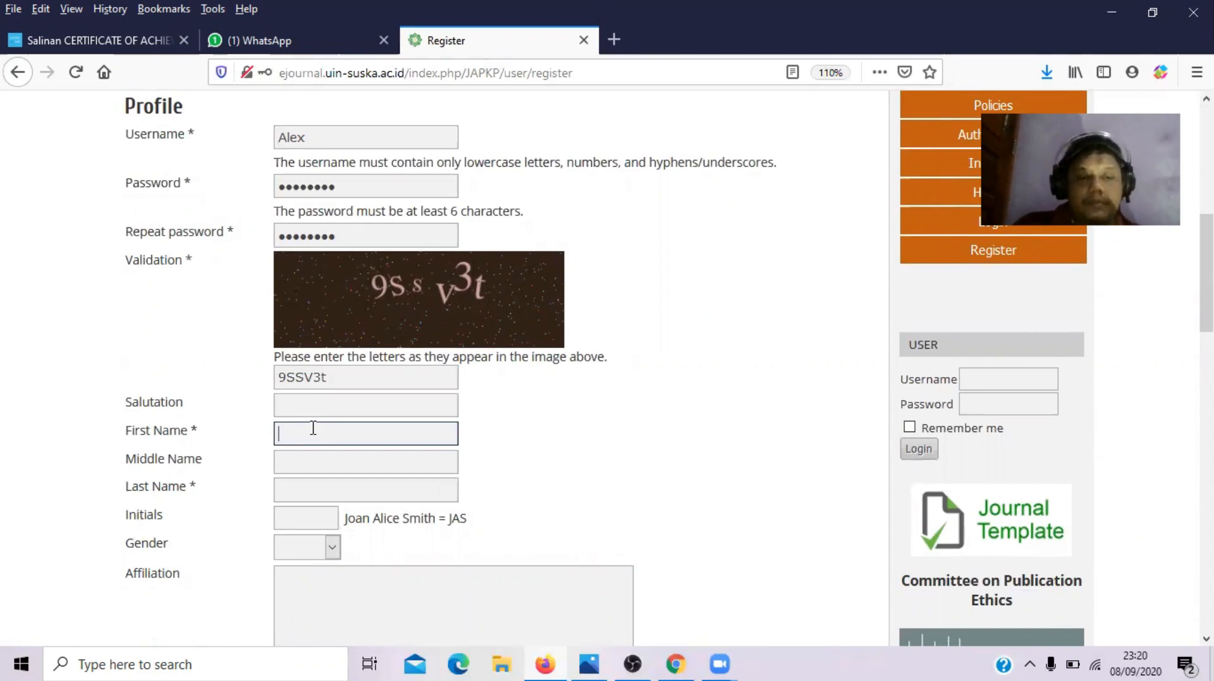
{"action": "type", "text": "ales"}
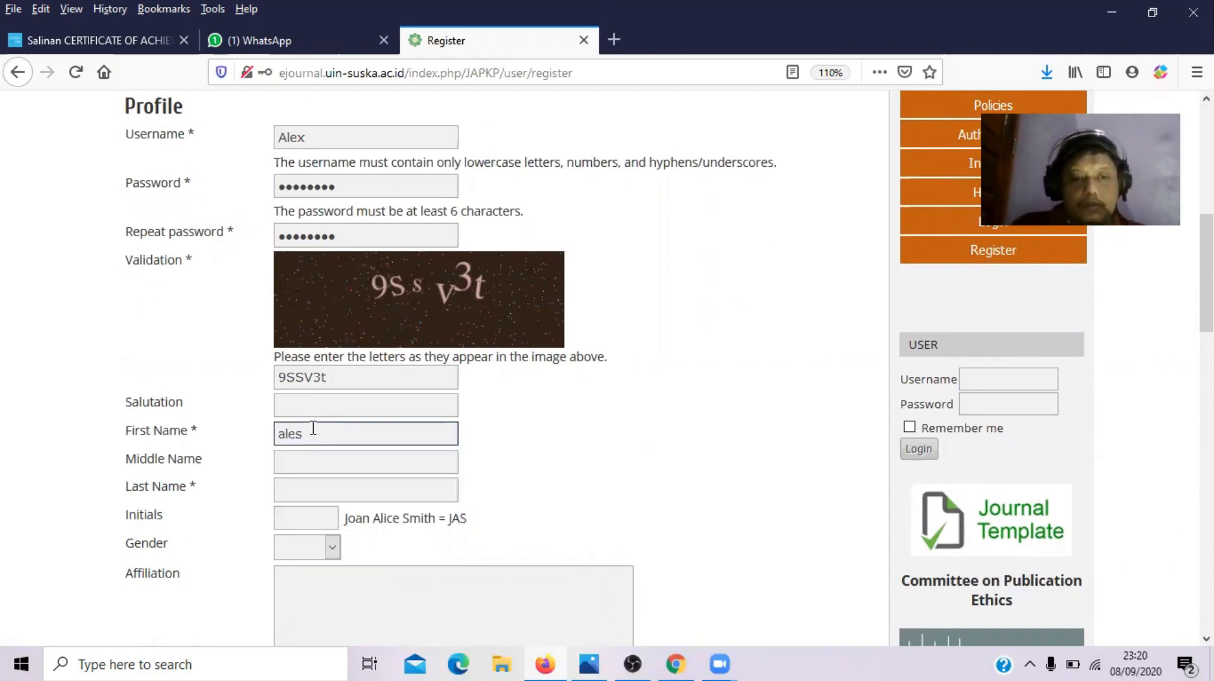
{"action": "key", "text": "BackSpace"}
{"action": "type", "text": "x"}
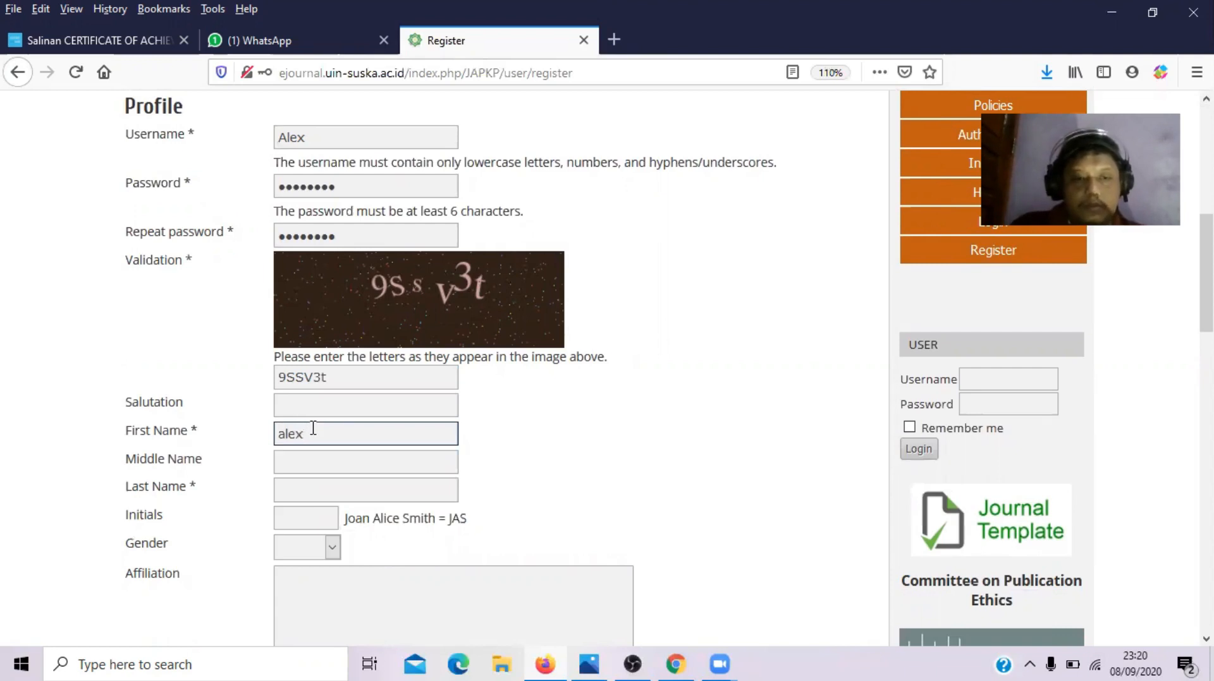
{"action": "key", "text": "Tab"}
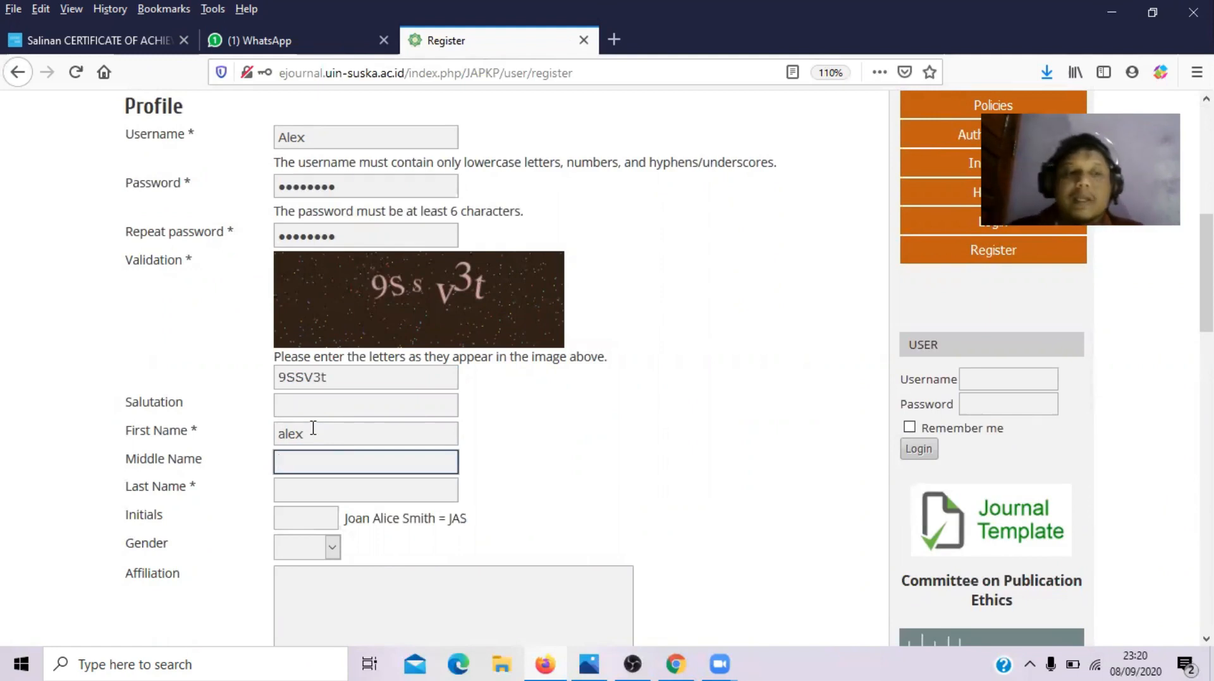
{"action": "left_click", "coordinate": [306, 493]}
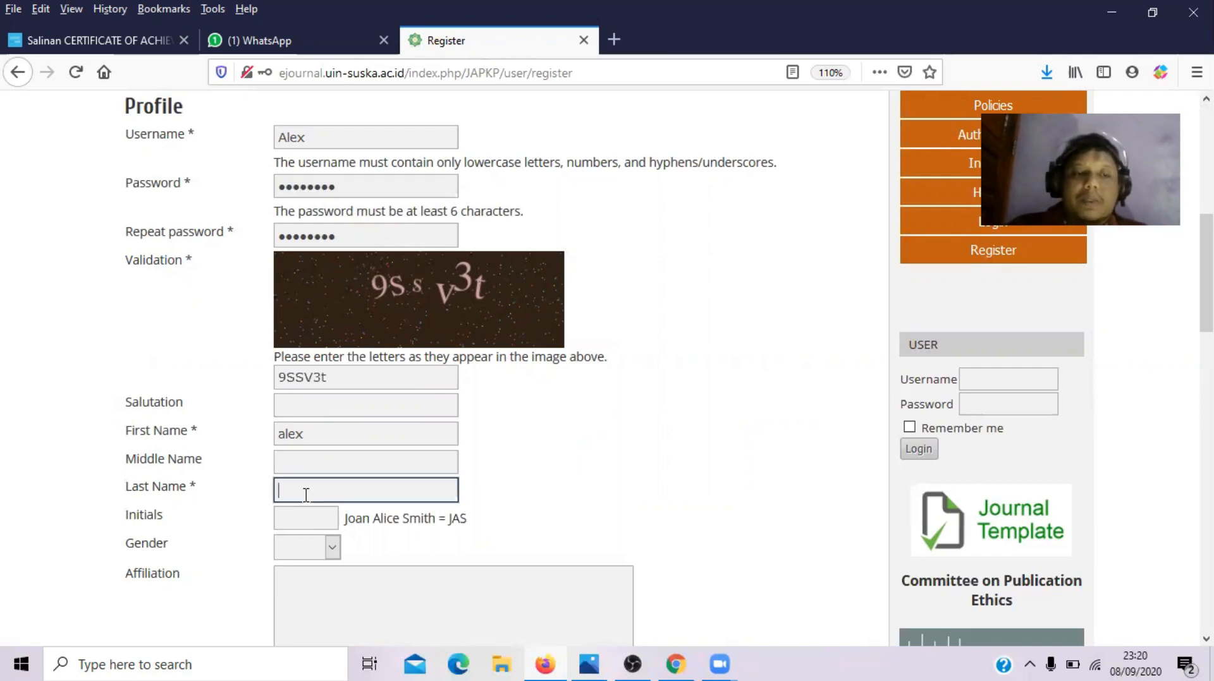
{"action": "type", "text": "A"}
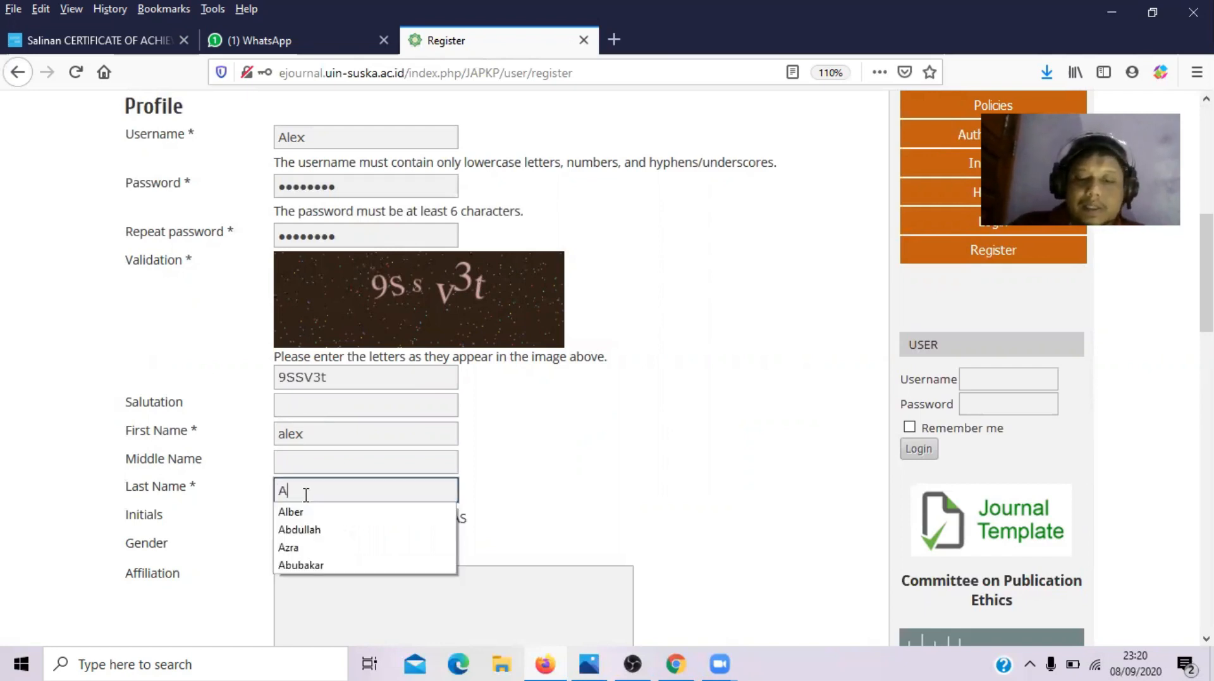
{"action": "key", "text": "BackSpace"}
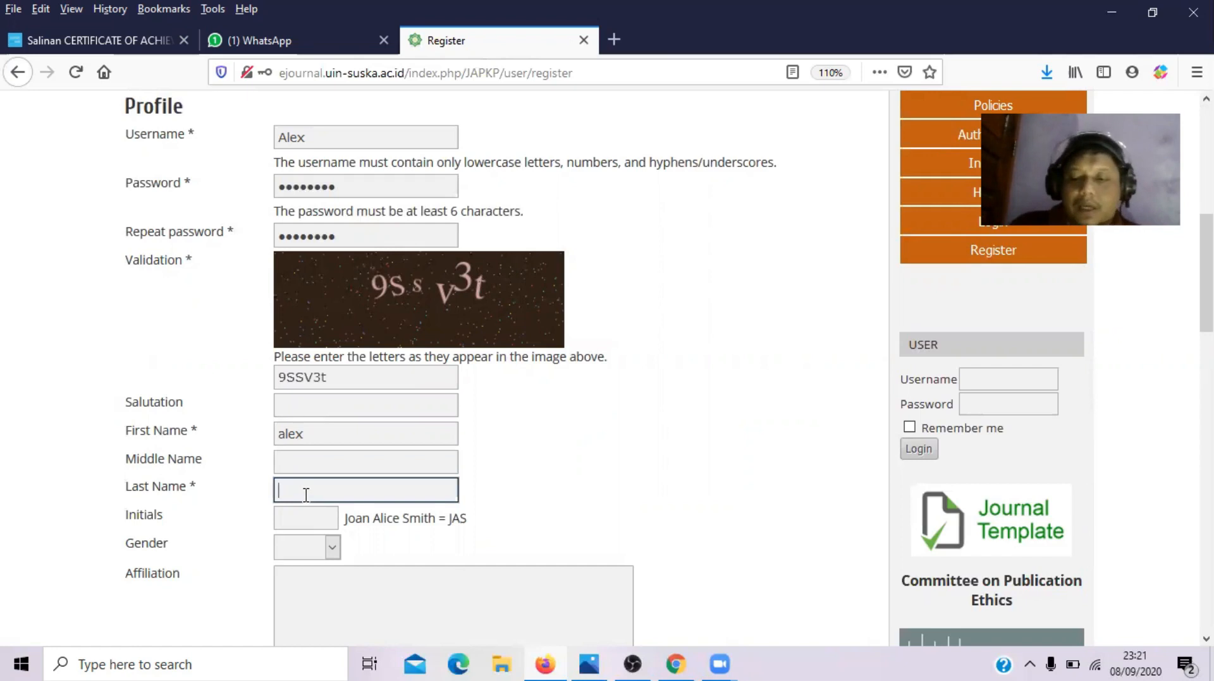
{"action": "left_click", "coordinate": [306, 494]}
{"action": "type", "text": "a"}
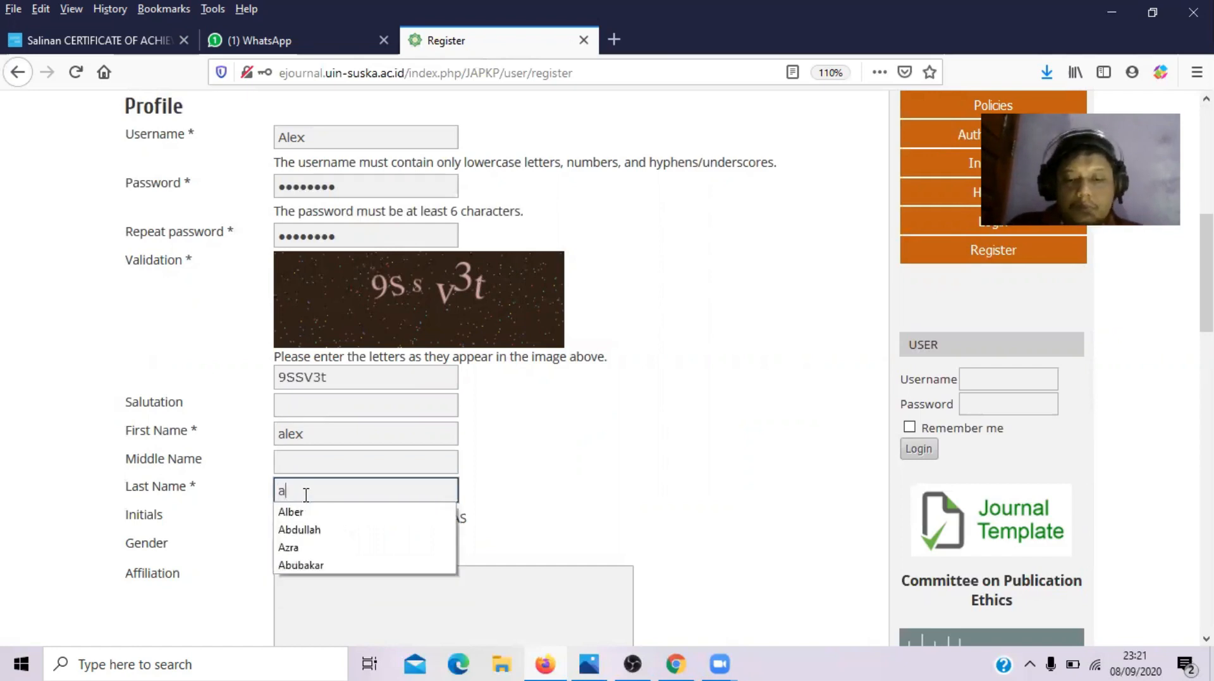
{"action": "type", "text": "lex"}
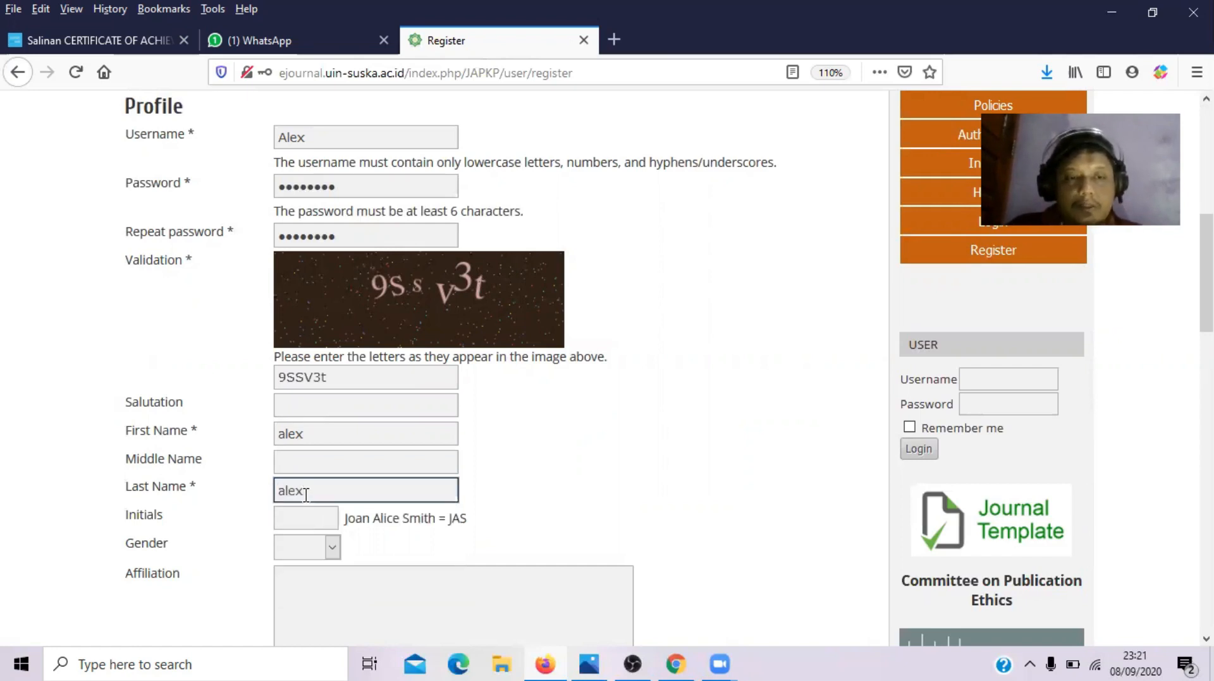
- Capitalise the first name's initial and clear the incorrect last name entry
{"action": "left_click", "coordinate": [283, 435]}
{"action": "key", "text": "Delete"}
{"action": "type", "text": "A"}
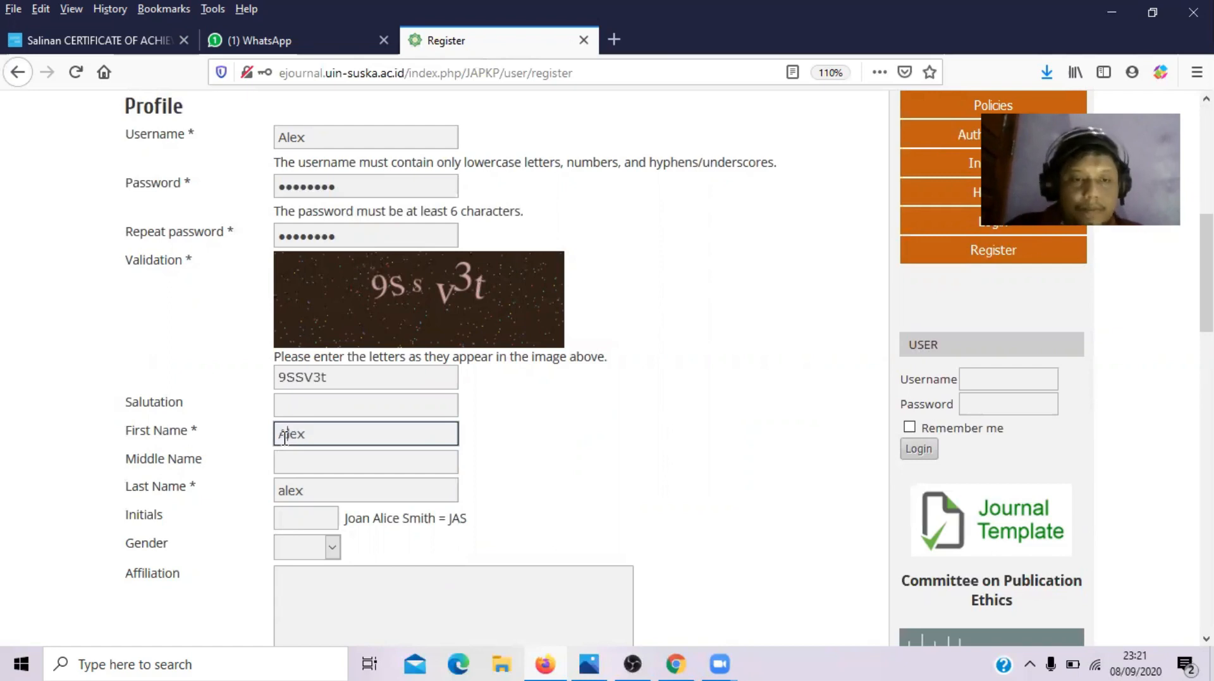
{"action": "left_click", "coordinate": [286, 483]}
{"action": "key", "text": "BackSpace"}
{"action": "type", "text": "A"}
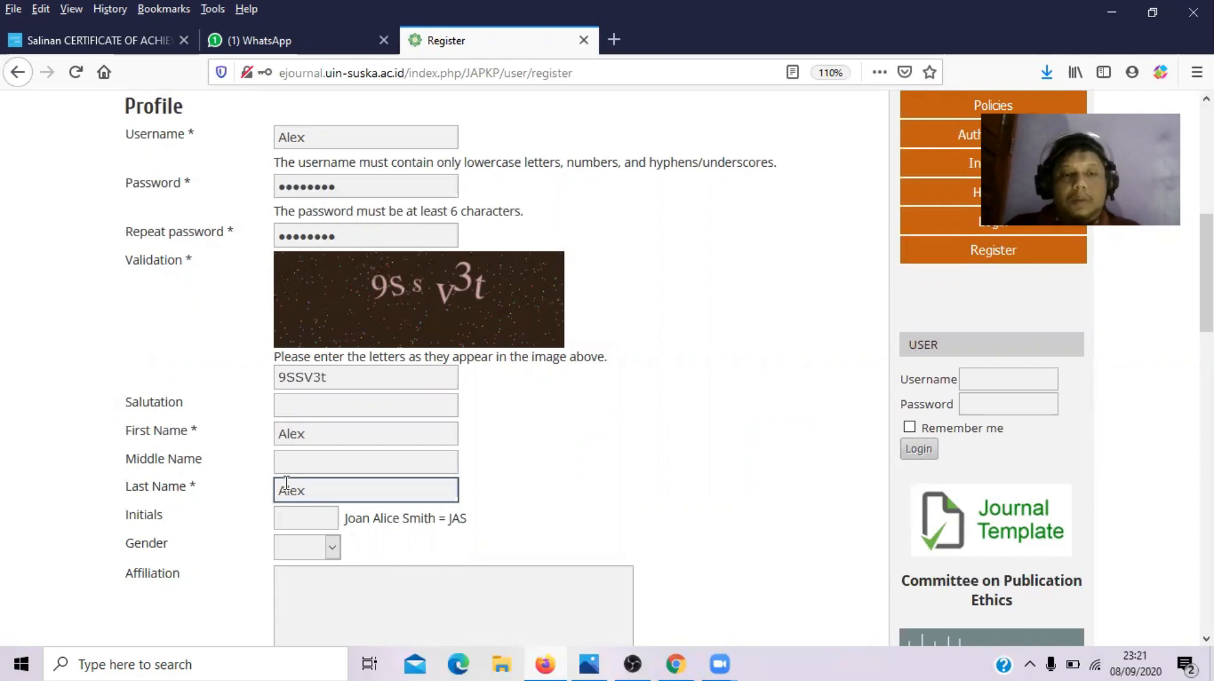
{"action": "left_click", "coordinate": [329, 462]}
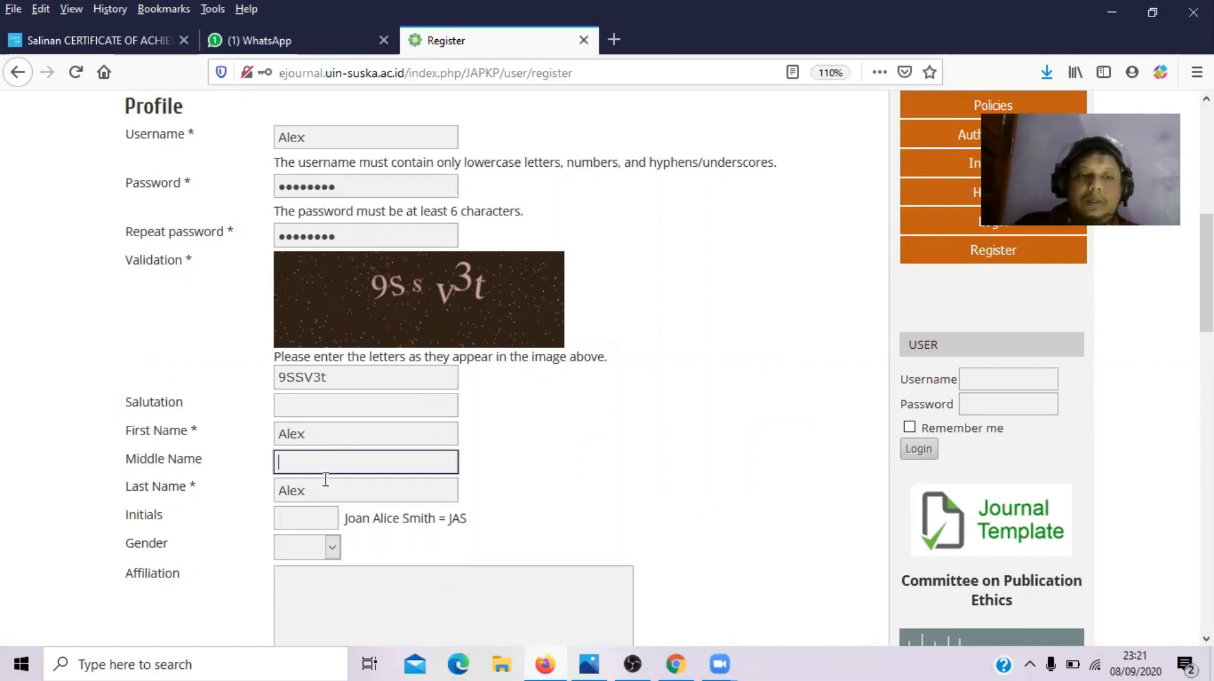
{"action": "left_click_drag", "start_coordinate": [323, 486], "coordinate": [153, 490]}
{"action": "key", "text": "BackSpace"}
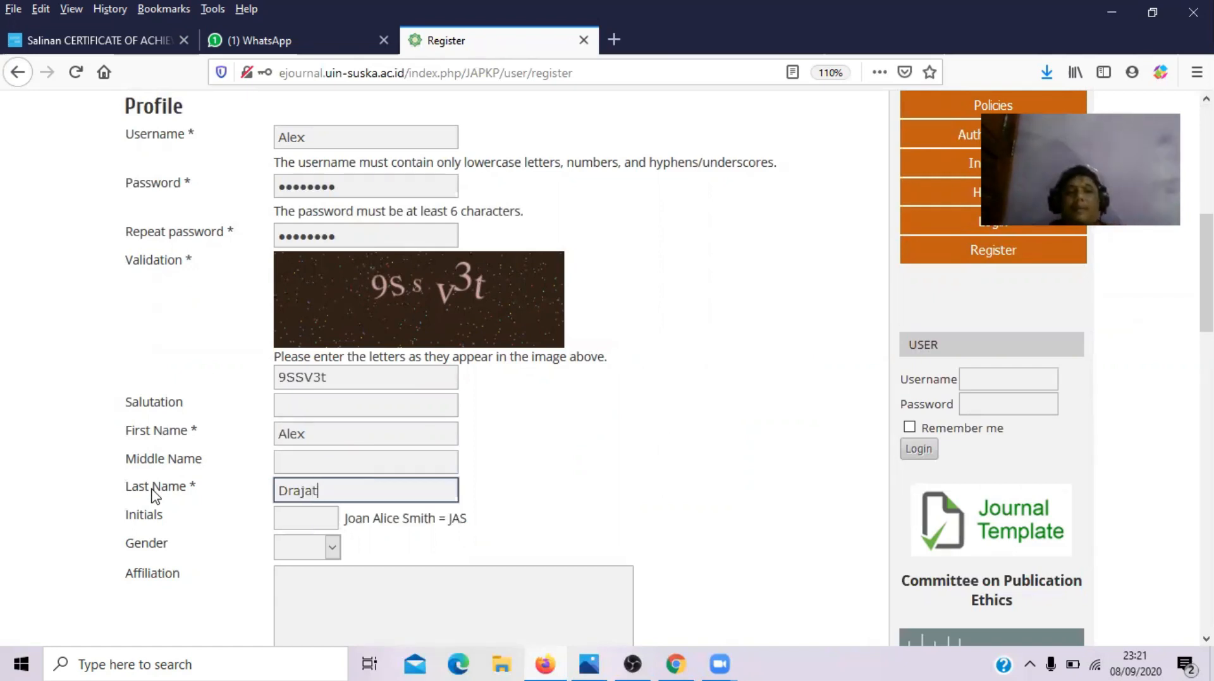
{"action": "left_click", "coordinate": [152, 490]}
{"action": "key", "text": "BackSpace"}
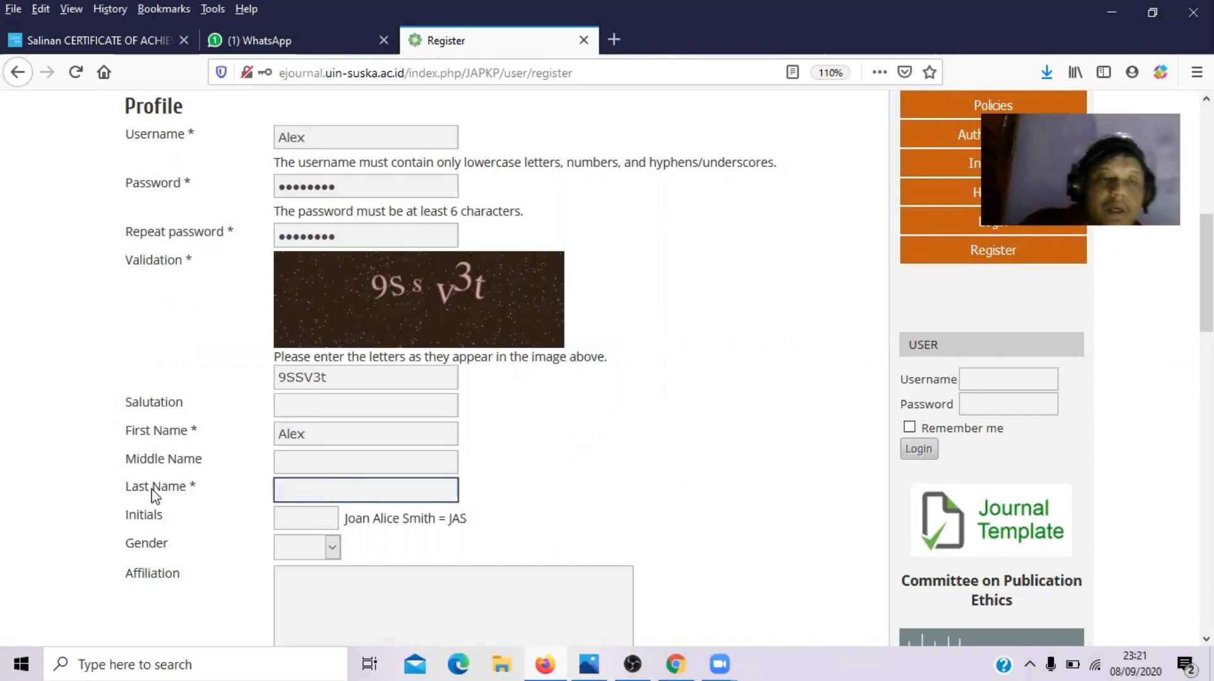
- Enter the middle name, fix its typo, and fill in the correct last name
{"action": "left_click", "coordinate": [336, 461]}
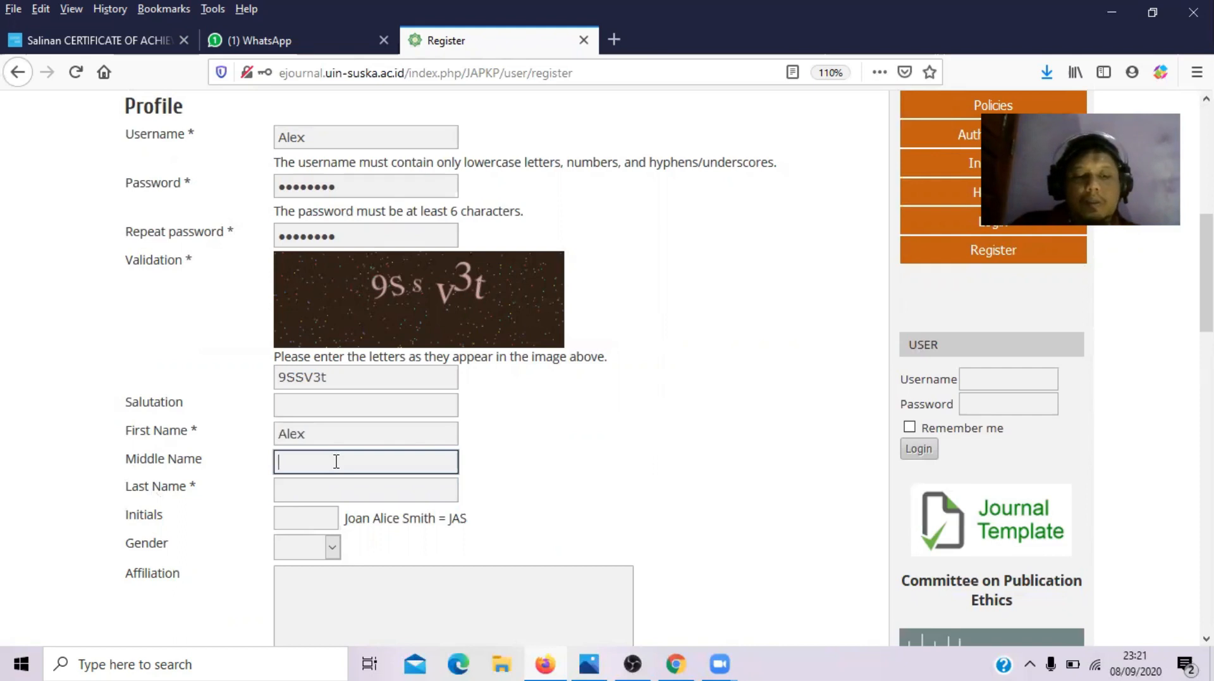
{"action": "type", "text": "sumntr"}
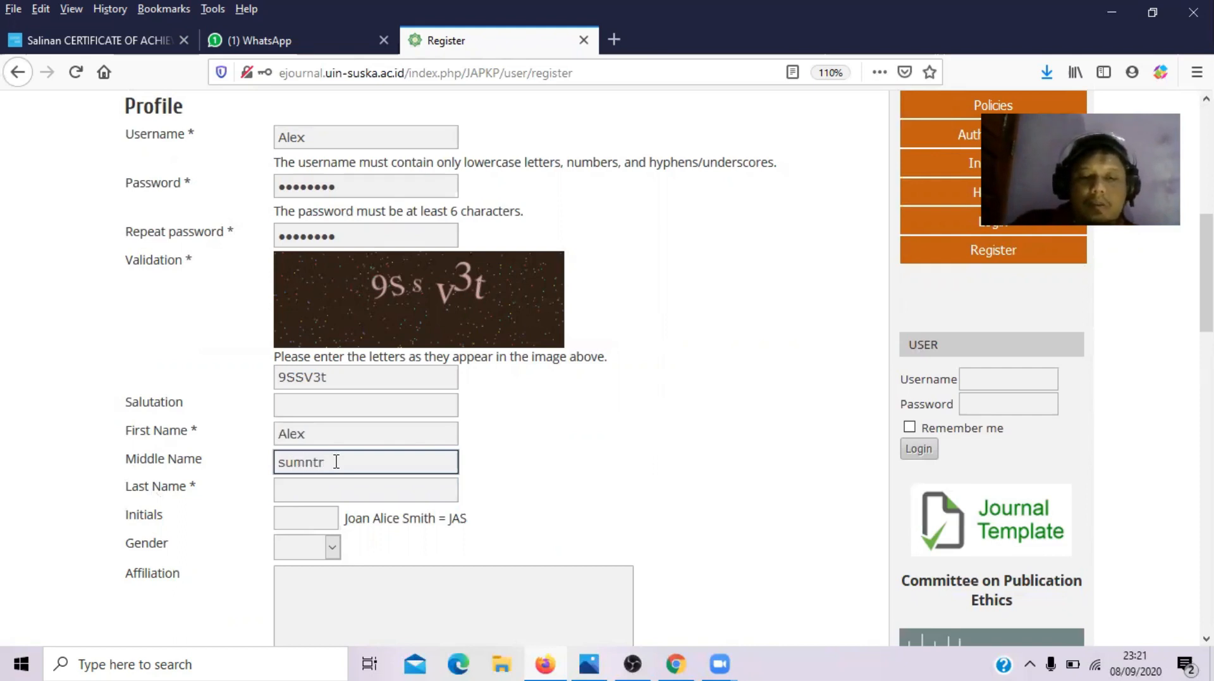
{"action": "type", "text": "i"}
{"action": "key", "text": "Tab"}
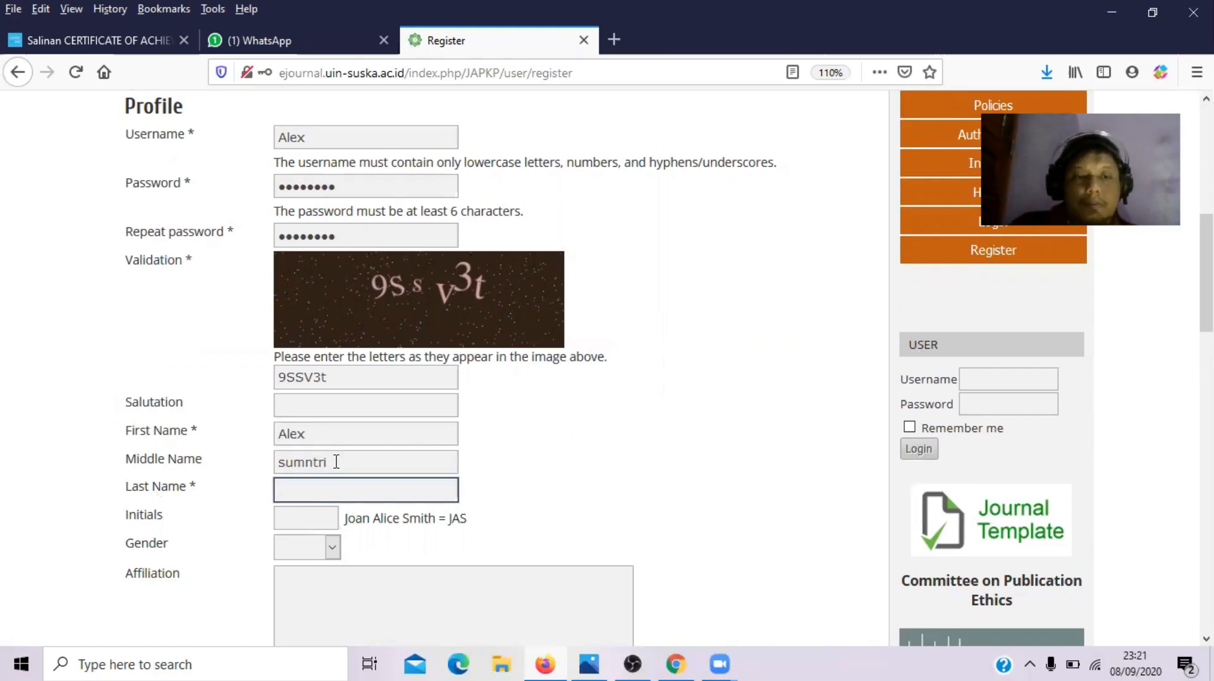
{"action": "left_click", "coordinate": [307, 462]}
{"action": "type", "text": "a"}
{"action": "left_click", "coordinate": [304, 486]}
{"action": "type", "text": "Drajat"}
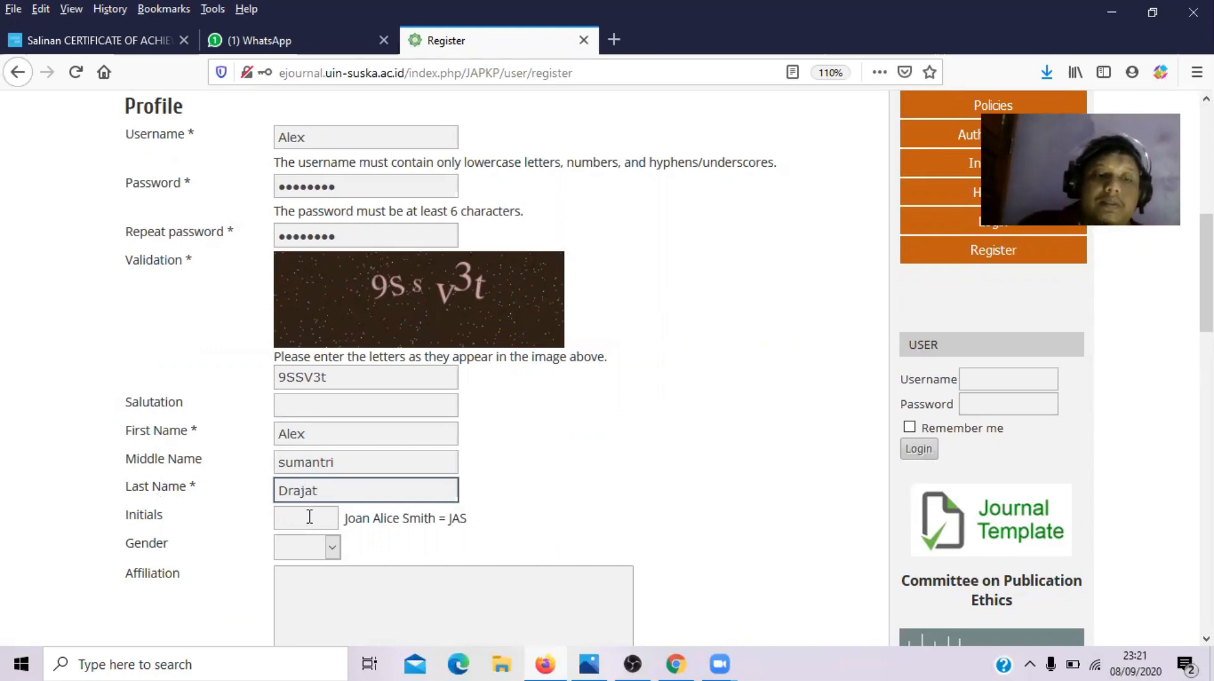
- Set the initials to ASD and the gender to M
{"action": "left_click", "coordinate": [309, 517]}
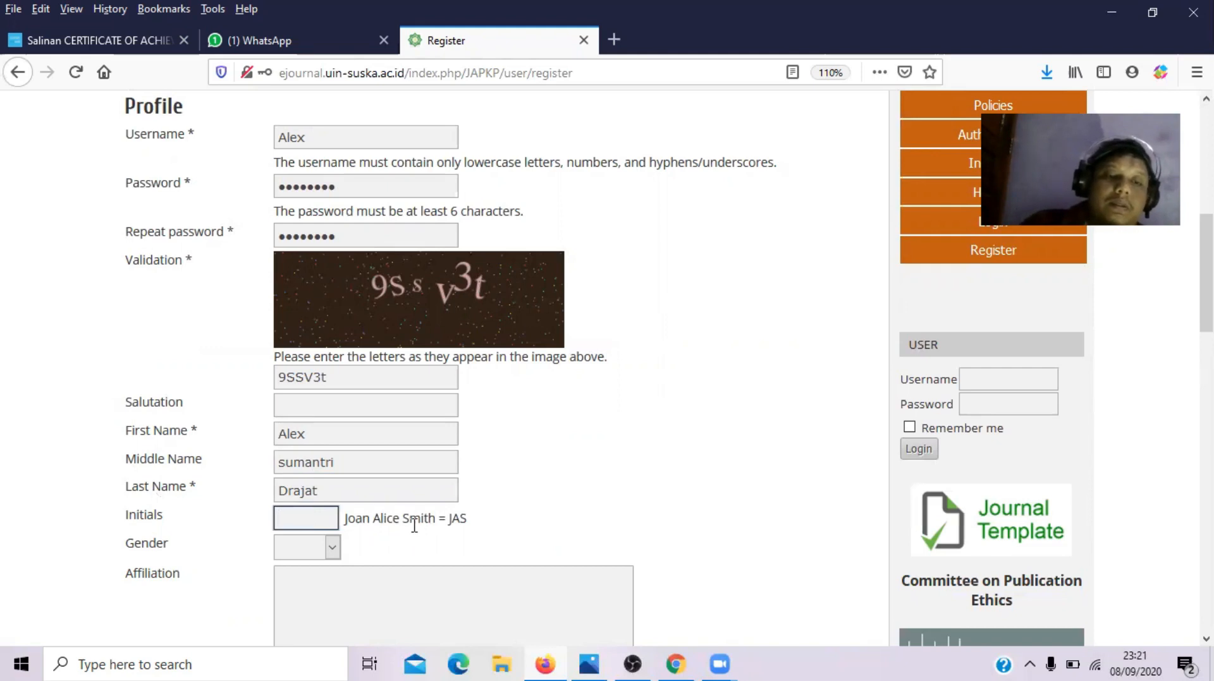
{"action": "type", "text": "ASD"}
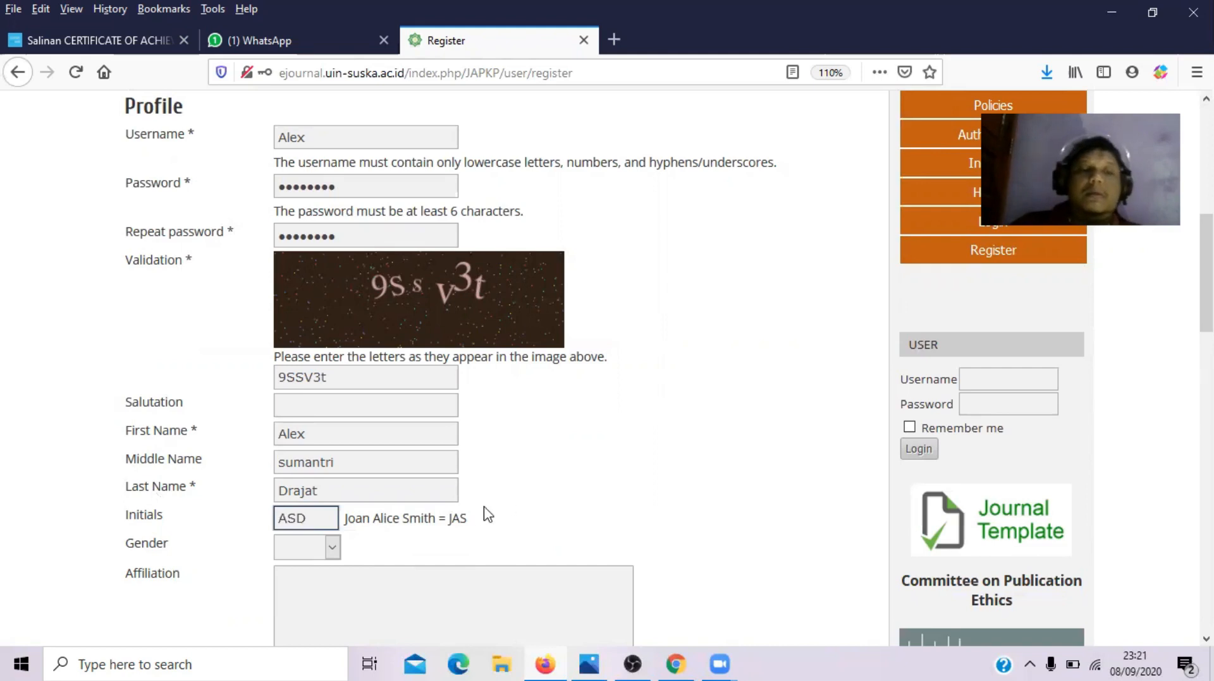
{"action": "left_click", "coordinate": [333, 548]}
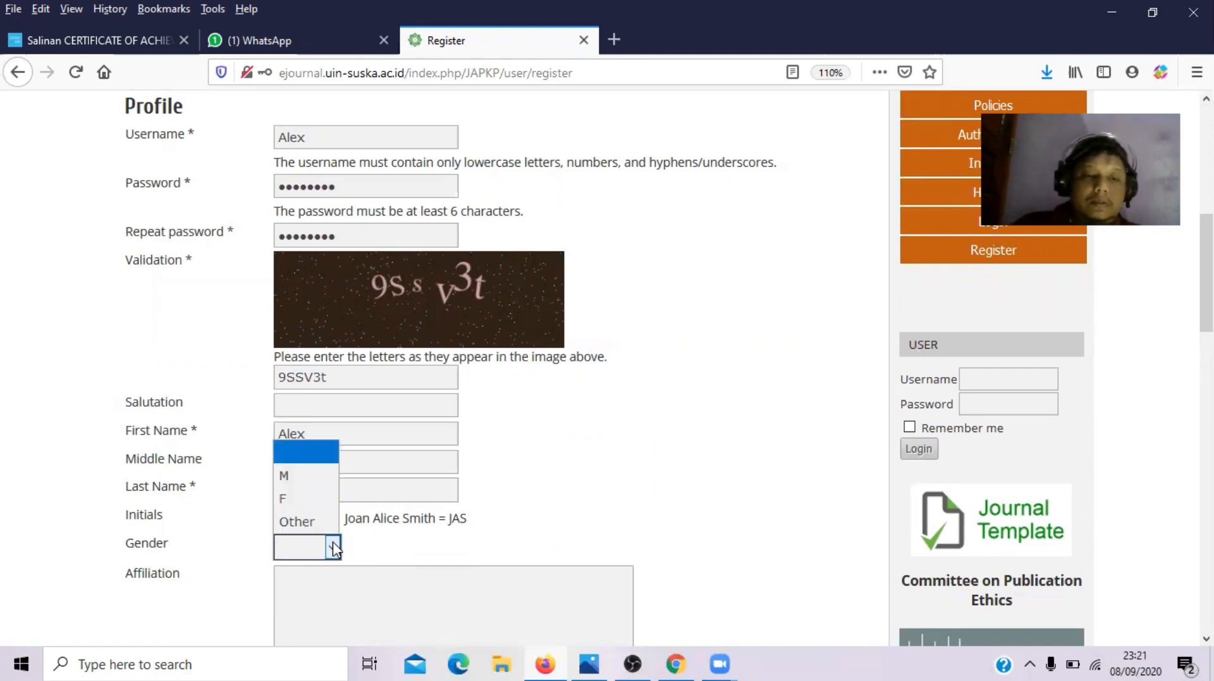
{"action": "left_click", "coordinate": [310, 476]}
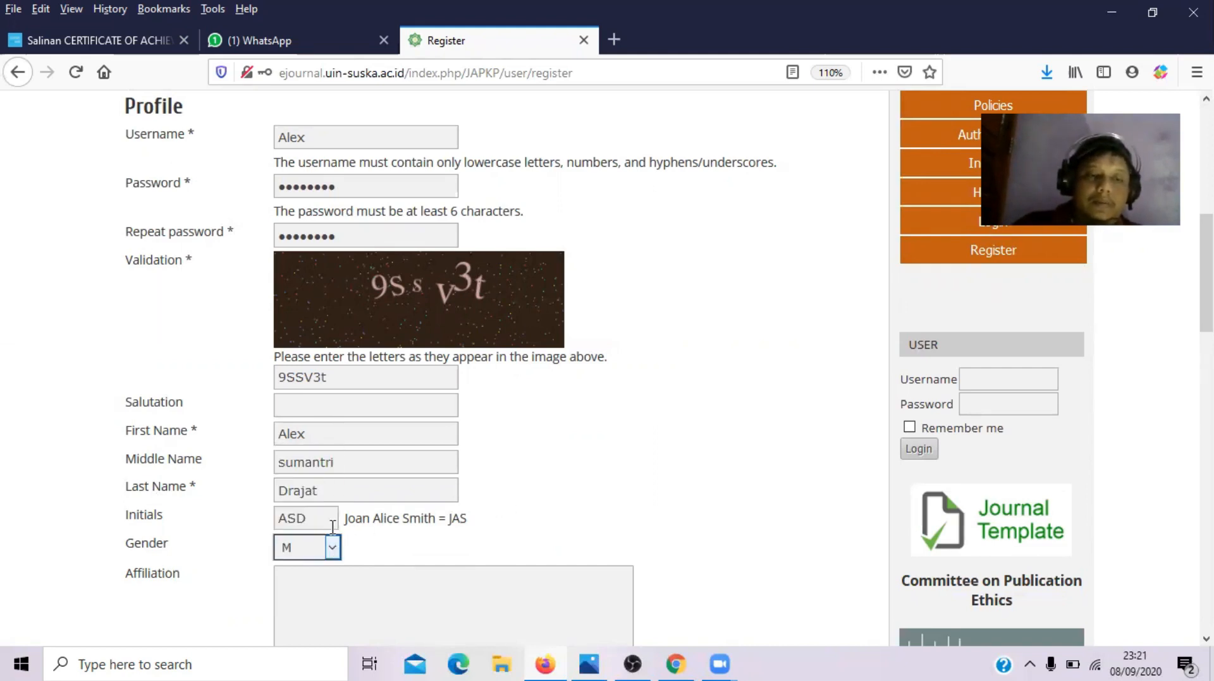
- Enter 'Universitas ....' as the affiliation
{"action": "left_click", "coordinate": [352, 590]}
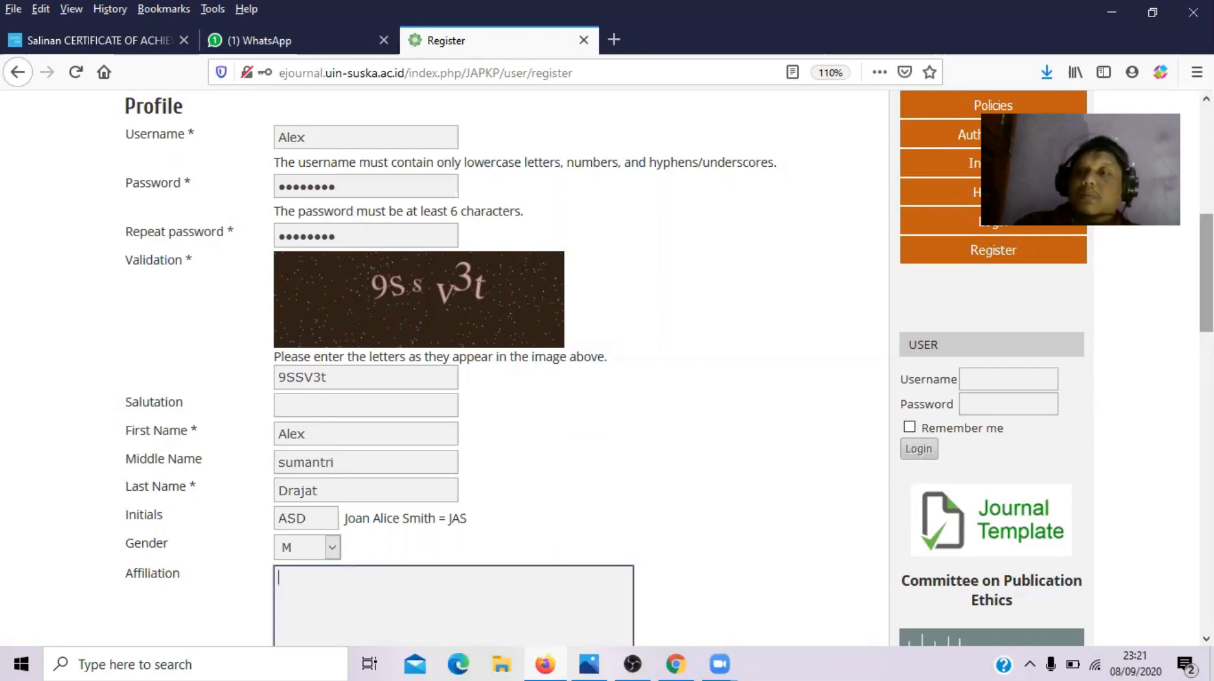
{"action": "scroll", "coordinate": [505, 367], "scroll_direction": "down", "scroll_amount": 3}
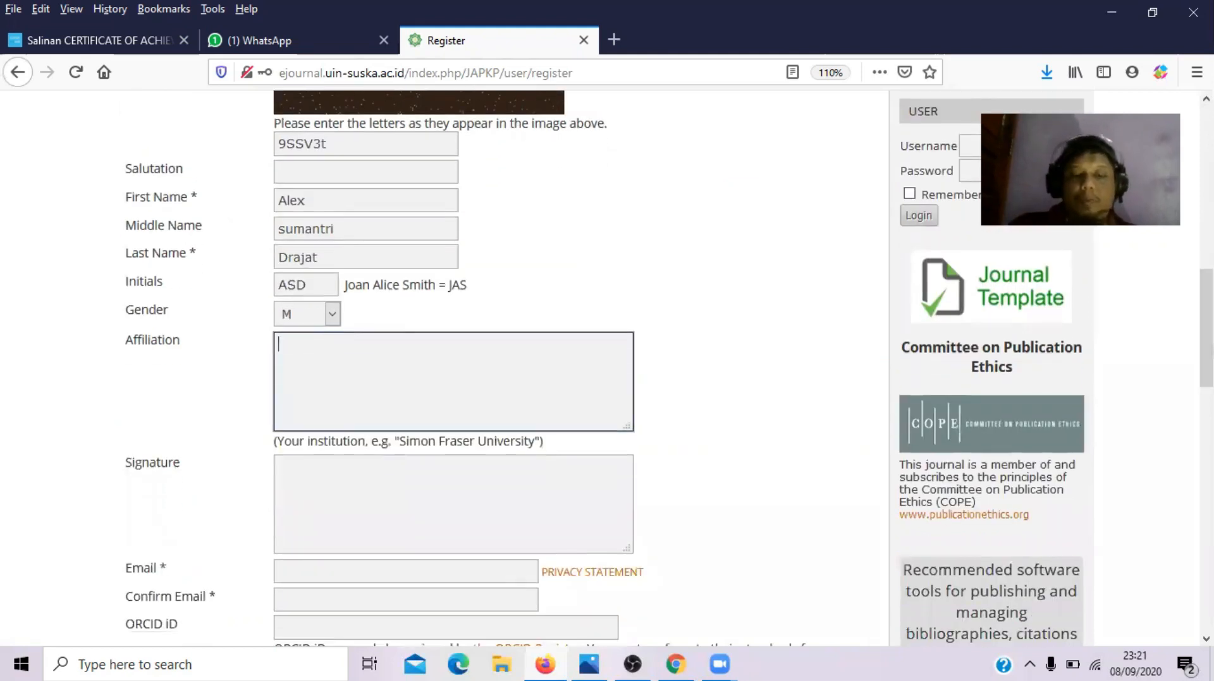
{"action": "type", "text": "Univ"}
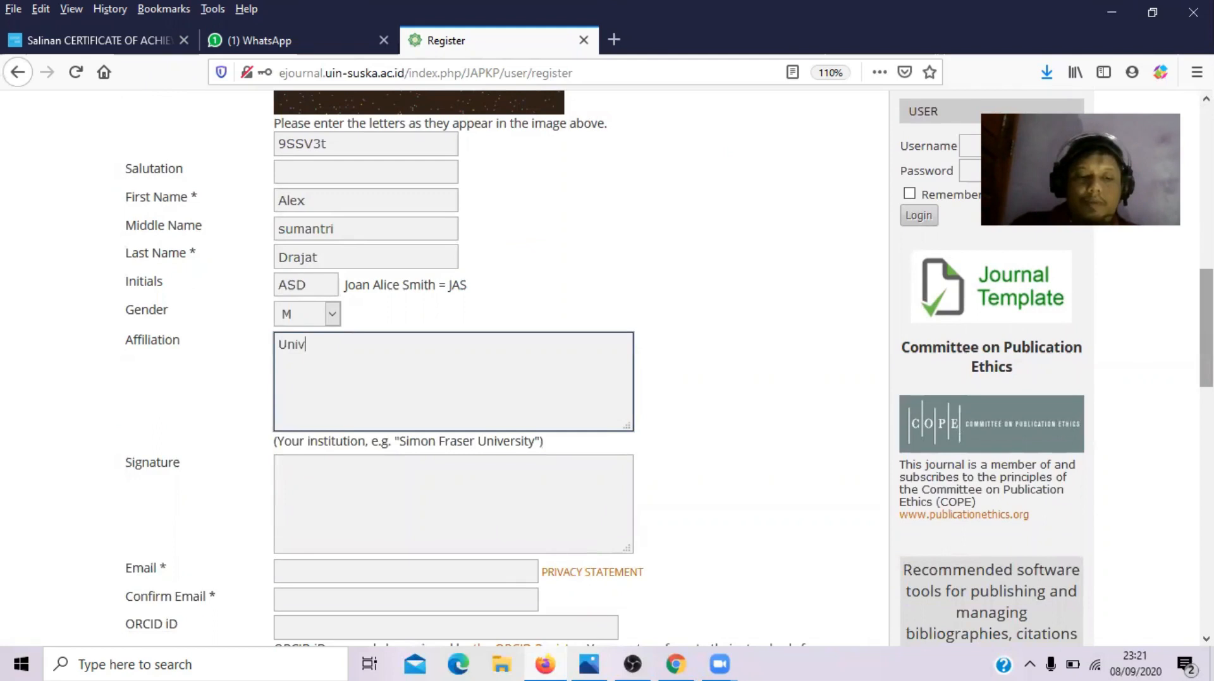
{"action": "type", "text": "ersitas "}
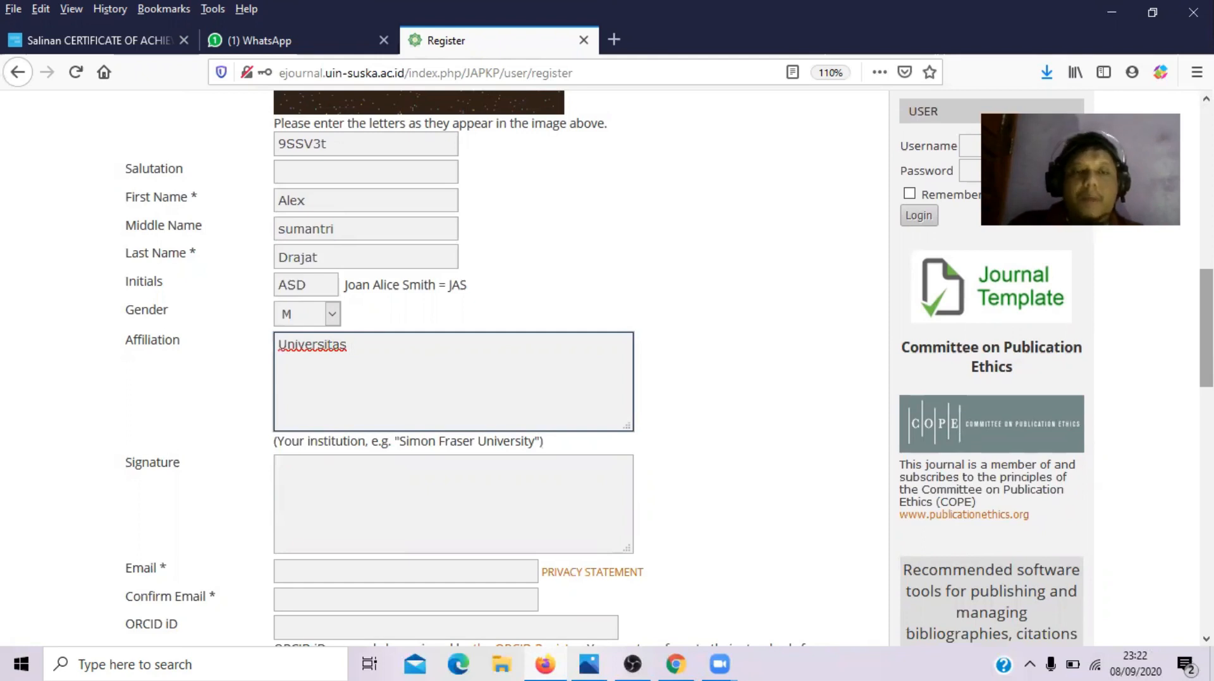
{"action": "type", "text": "...."}
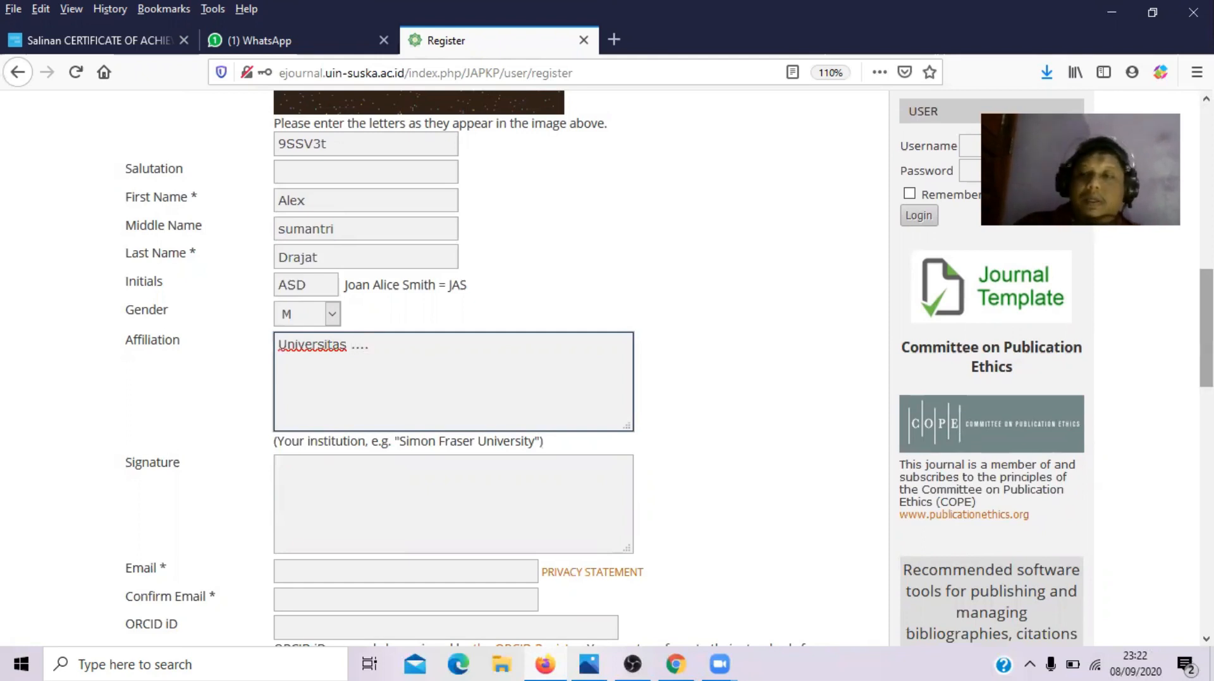
{"action": "scroll", "coordinate": [1205, 329], "scroll_direction": "down", "scroll_amount": 2}
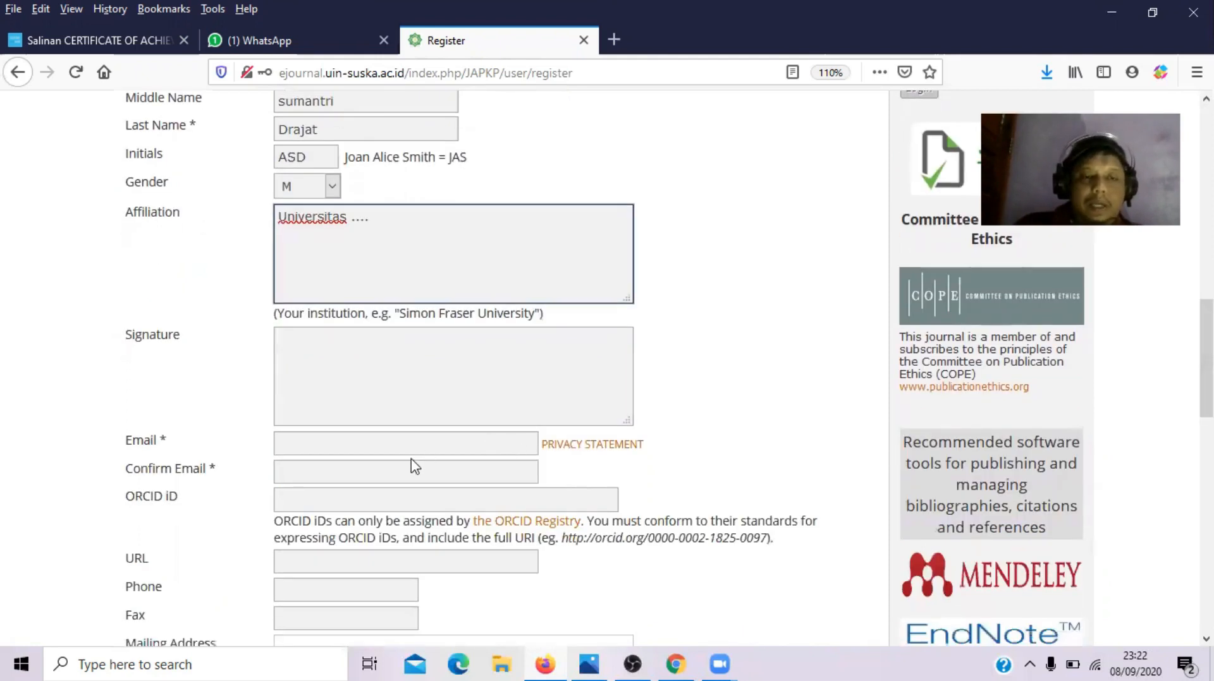
- Fill Email and Confirm Email with the saved e-mail address from autocomplete
{"action": "left_click", "coordinate": [352, 447]}
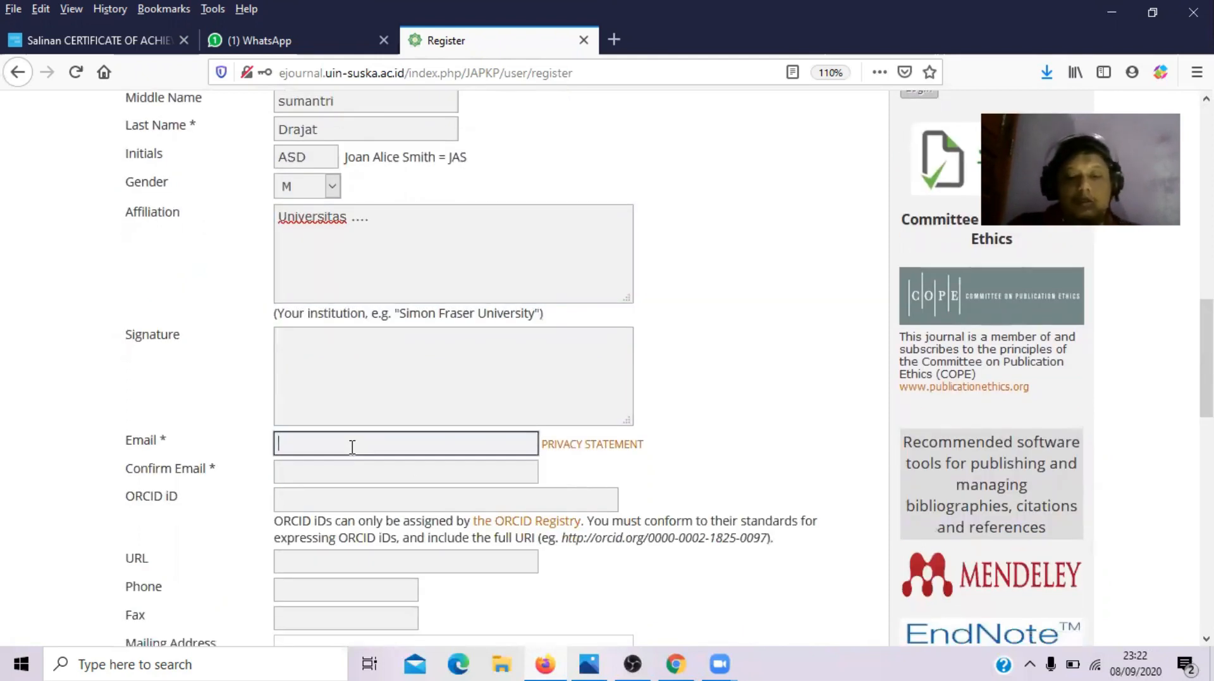
{"action": "type", "text": "ich"}
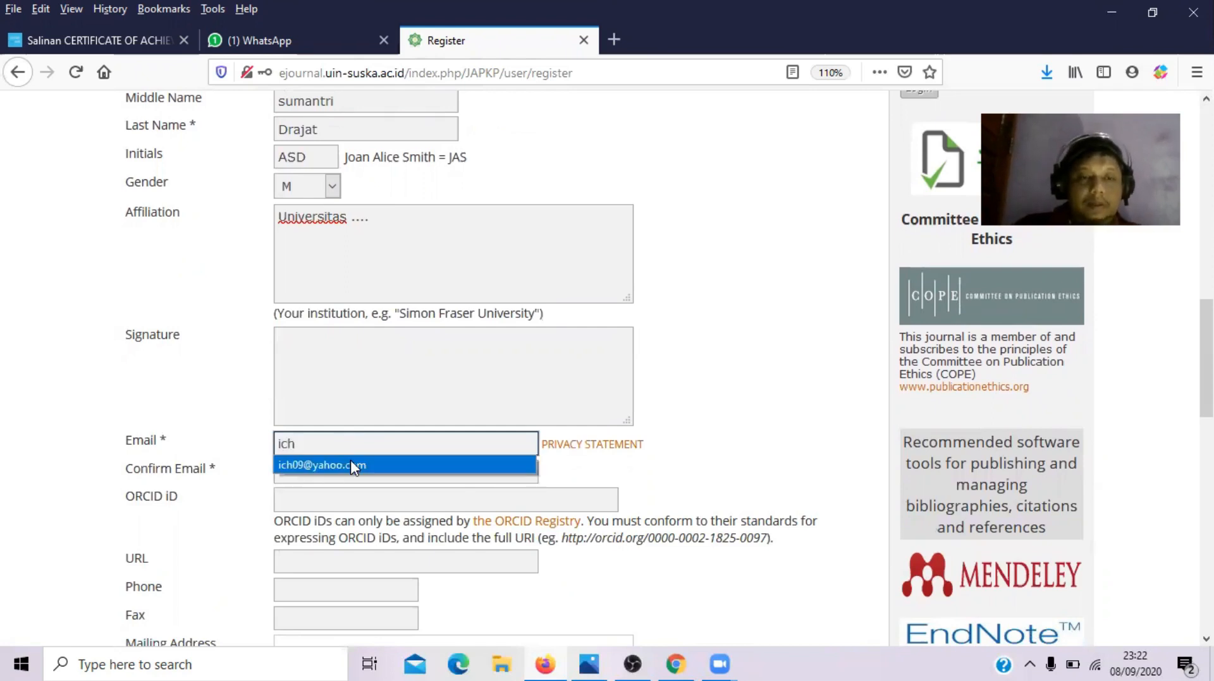
{"action": "left_click", "coordinate": [351, 462]}
{"action": "left_click", "coordinate": [332, 472]}
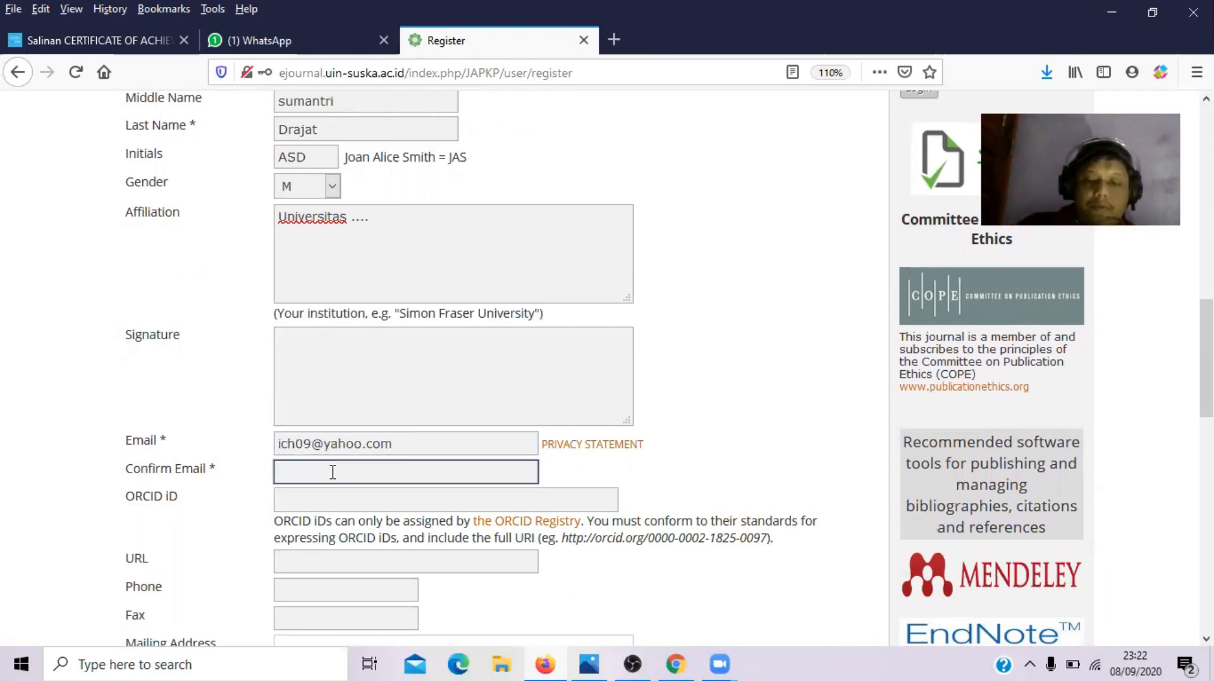
{"action": "type", "text": "ich"}
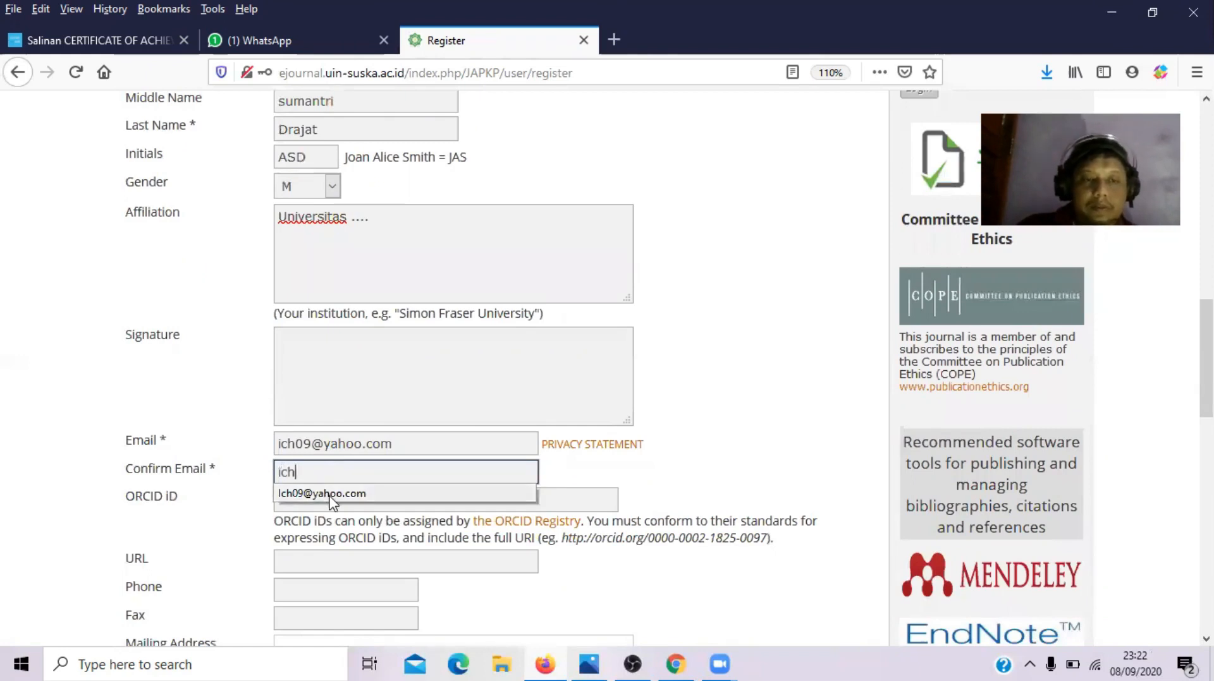
{"action": "left_click", "coordinate": [331, 494]}
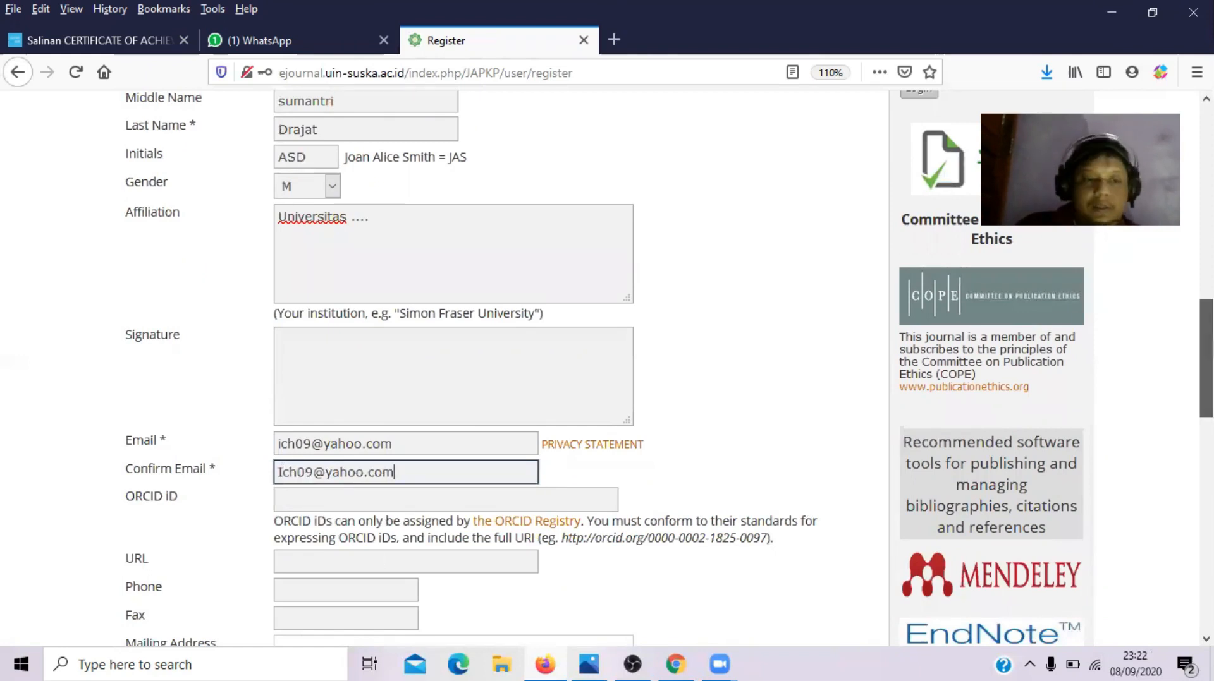
{"action": "scroll", "coordinate": [297, 433], "scroll_direction": "down", "scroll_amount": 3}
{"action": "left_click", "coordinate": [296, 433]}
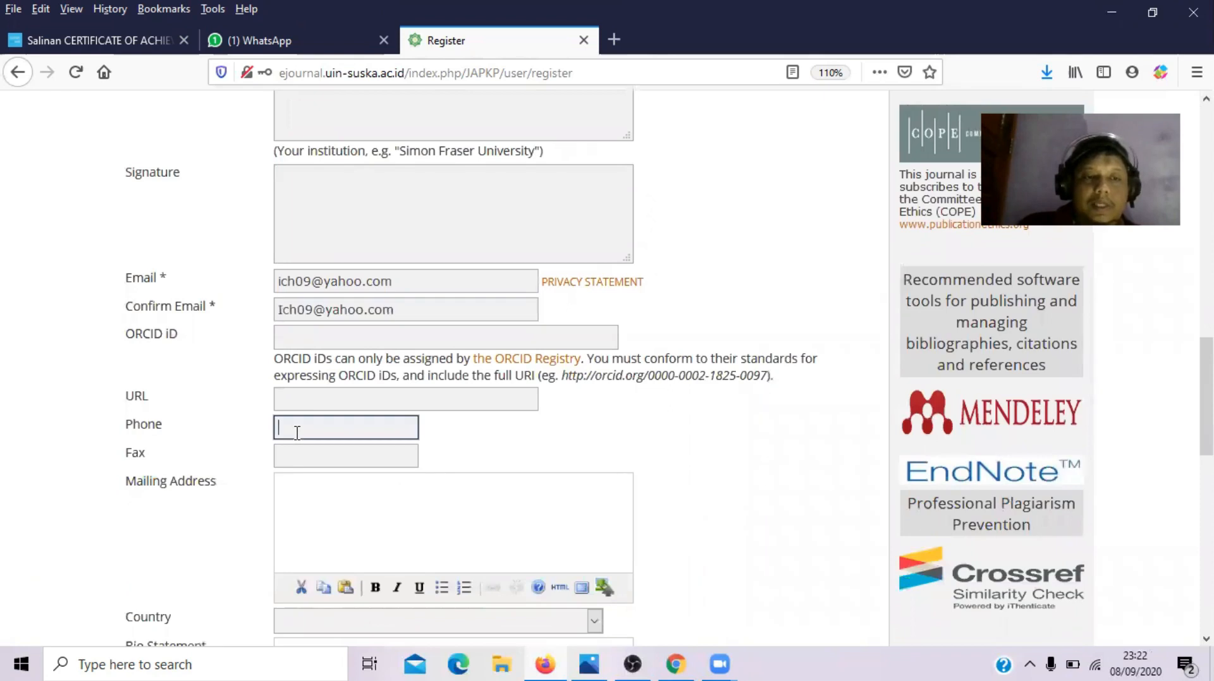
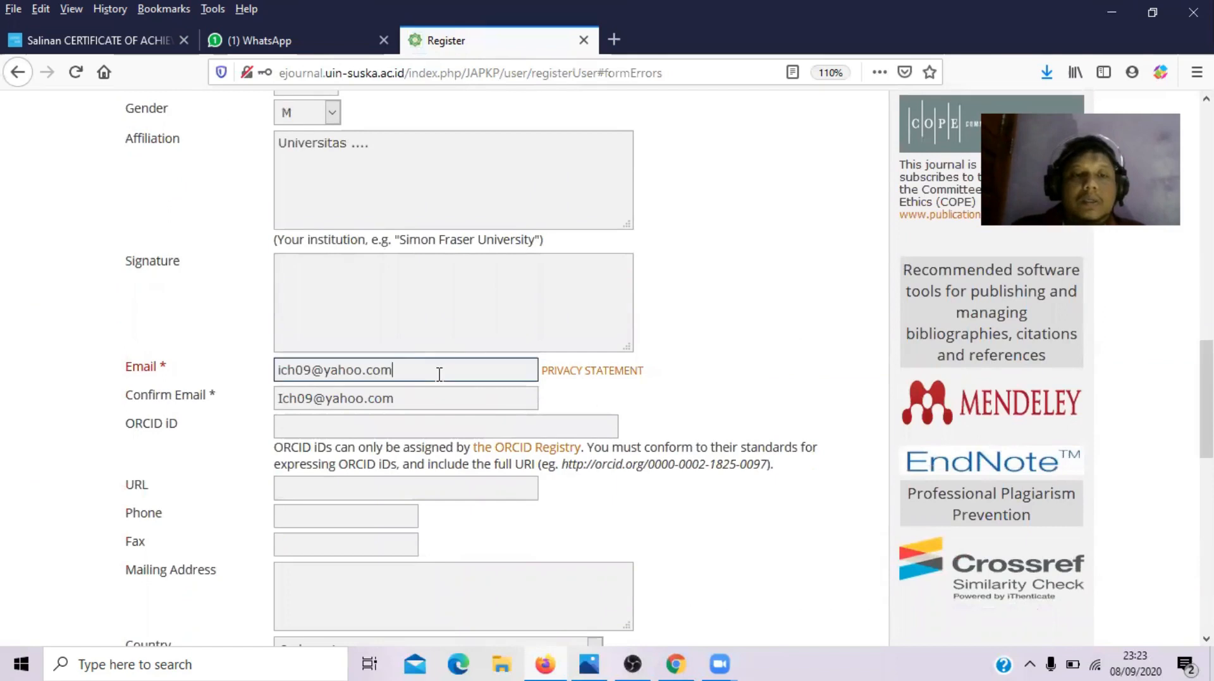
- Replace the Email address with the new gmail suggestion and paste the same address into Confirm Email
{"action": "left_click_drag", "start_coordinate": [440, 375], "coordinate": [67, 387]}
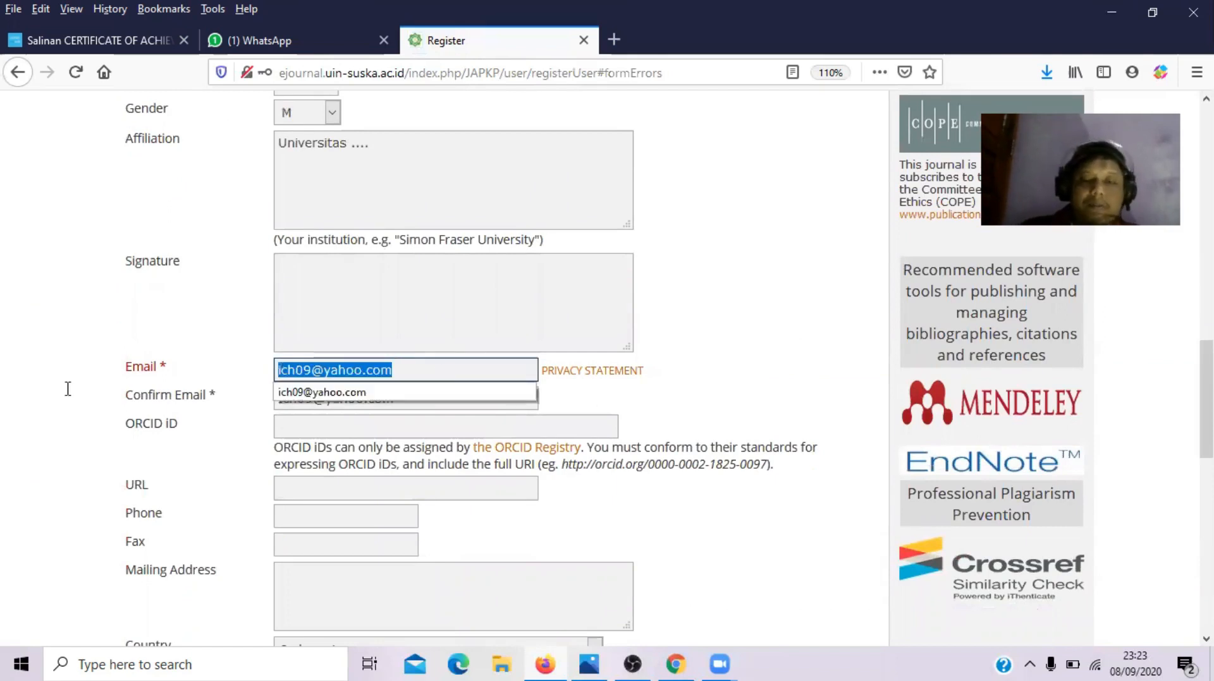
{"action": "key", "text": "BackSpace"}
{"action": "type", "text": "sehat"}
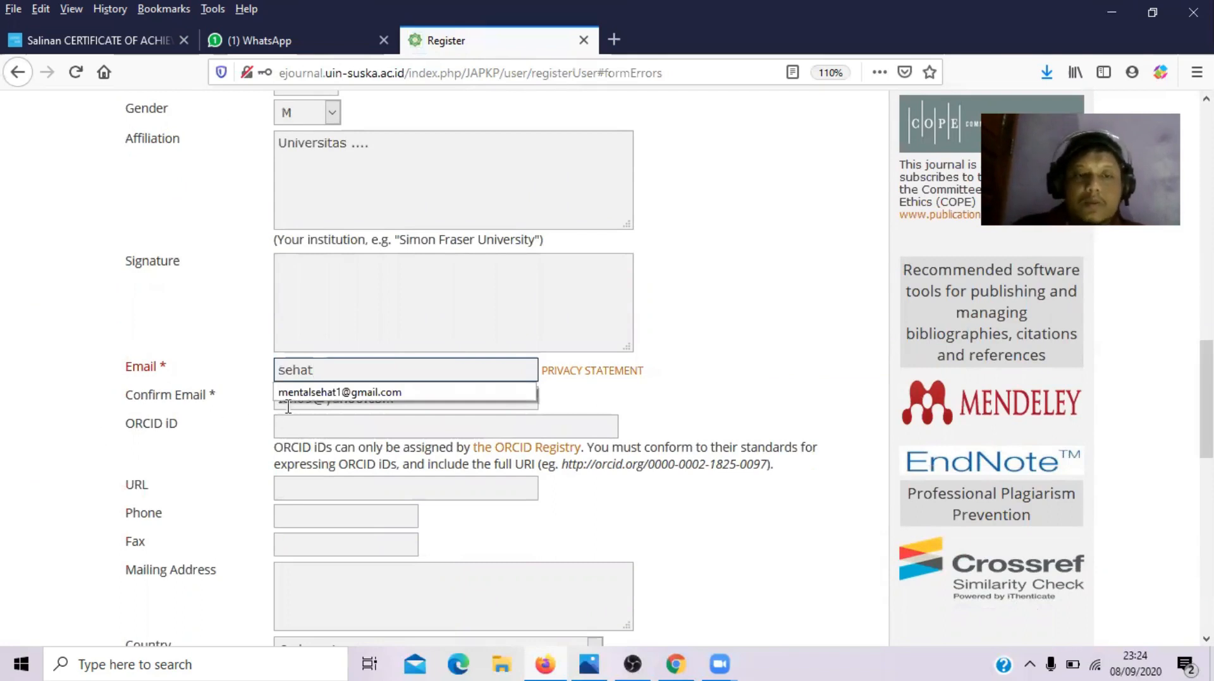
{"action": "left_click", "coordinate": [309, 394]}
{"action": "left_click_drag", "start_coordinate": [439, 373], "coordinate": [123, 355]}
{"action": "key", "text": "ctrl+c"}
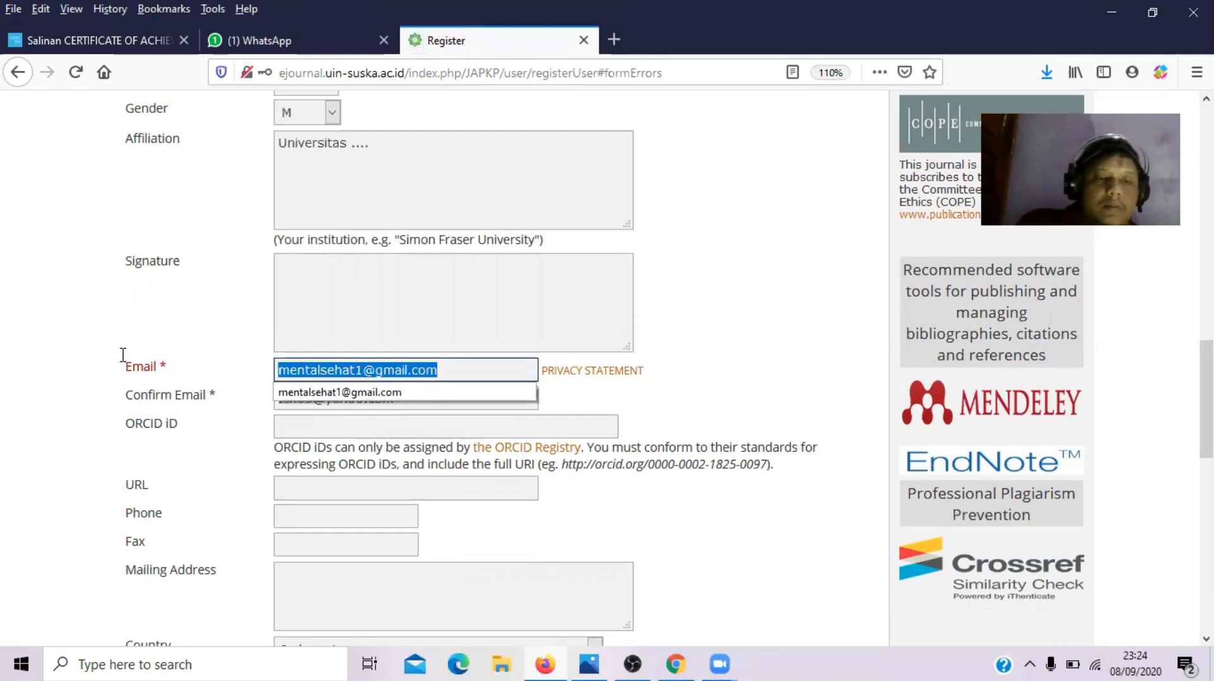
{"action": "key", "text": "Tab"}
{"action": "key", "text": "Tab"}
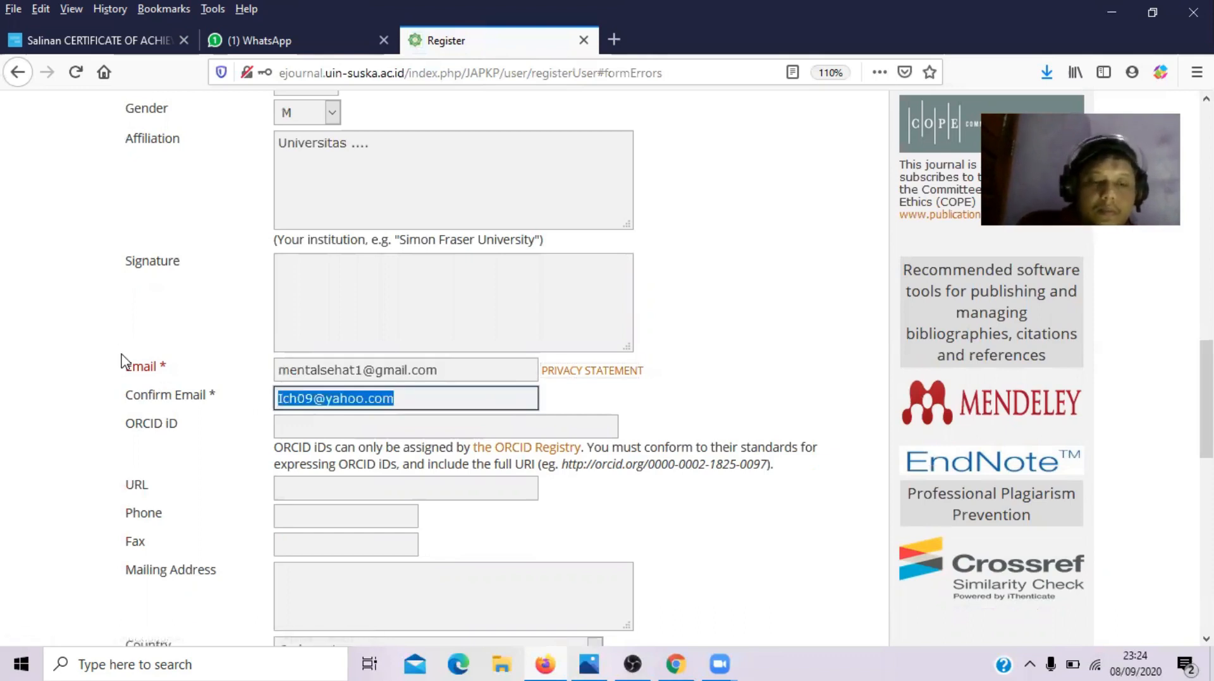
{"action": "key", "text": "ctrl+v"}
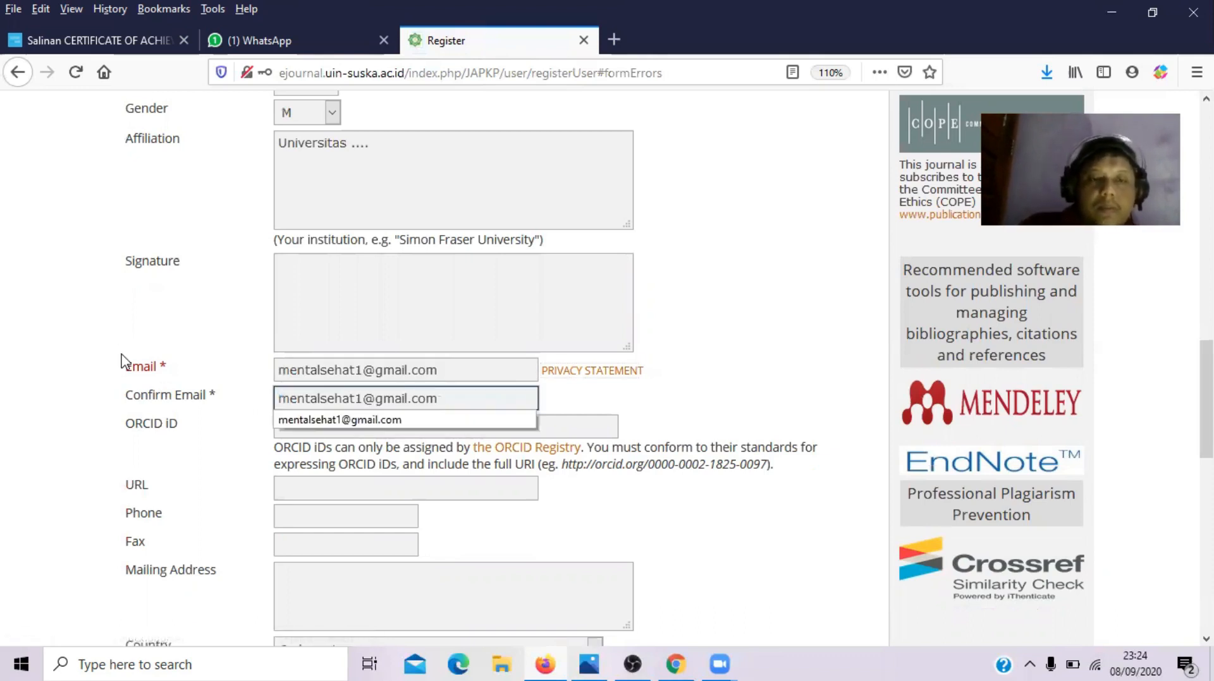
{"action": "left_click", "coordinate": [781, 415]}
{"action": "left_click_drag", "start_coordinate": [1206, 404], "coordinate": [1207, 279]}
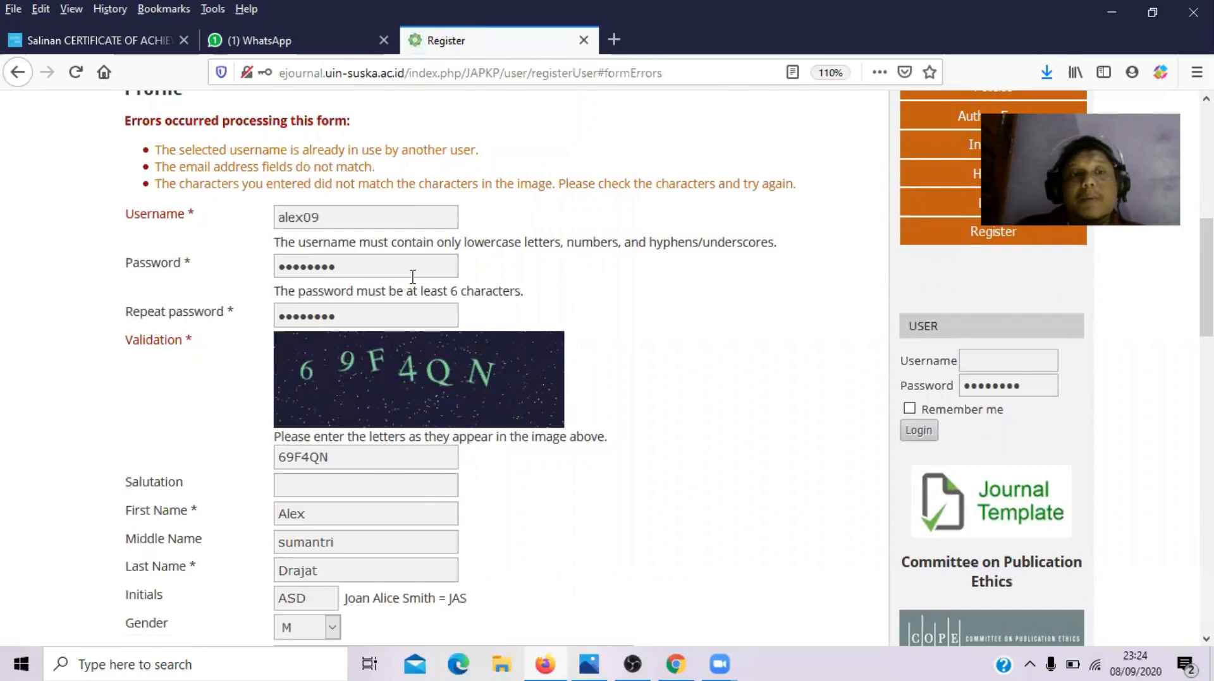
- Resubmit the registration form and enter the new image's validation characters
{"action": "mouse_move", "coordinate": [194, 213]}
{"action": "left_mouse_down"}
{"action": "mouse_move", "coordinate": [102, 205]}
{"action": "mouse_move", "coordinate": [193, 213]}
{"action": "left_mouse_up"}
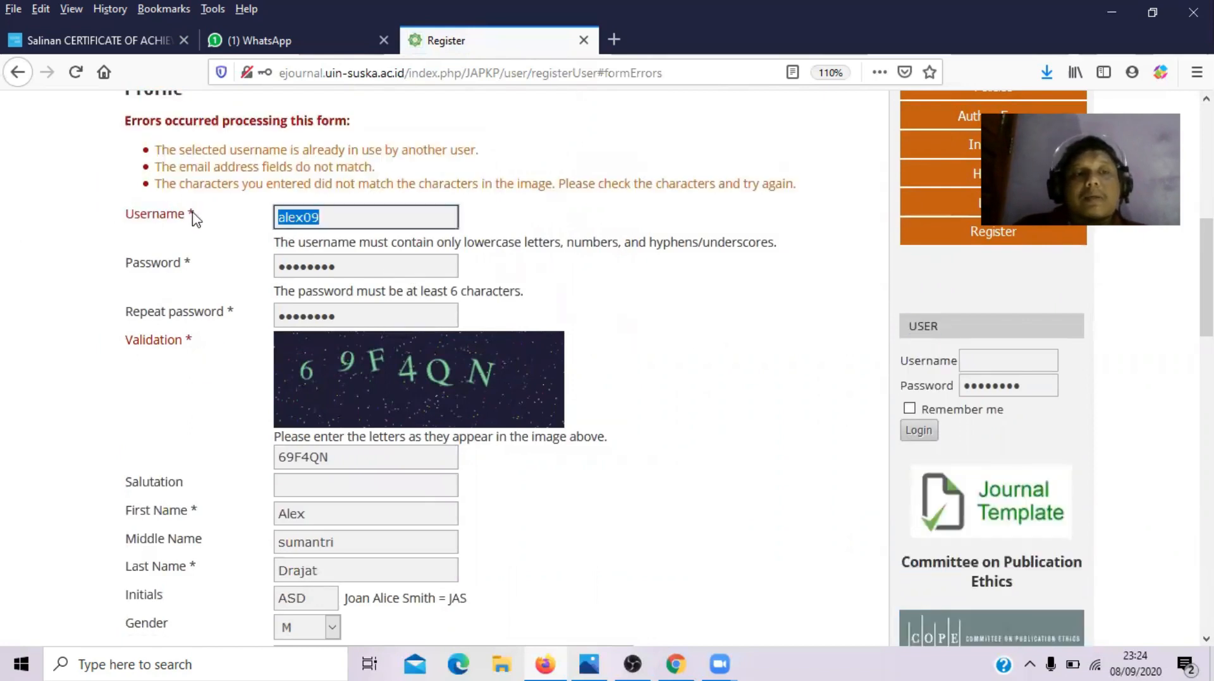
{"action": "left_click", "coordinate": [205, 217]}
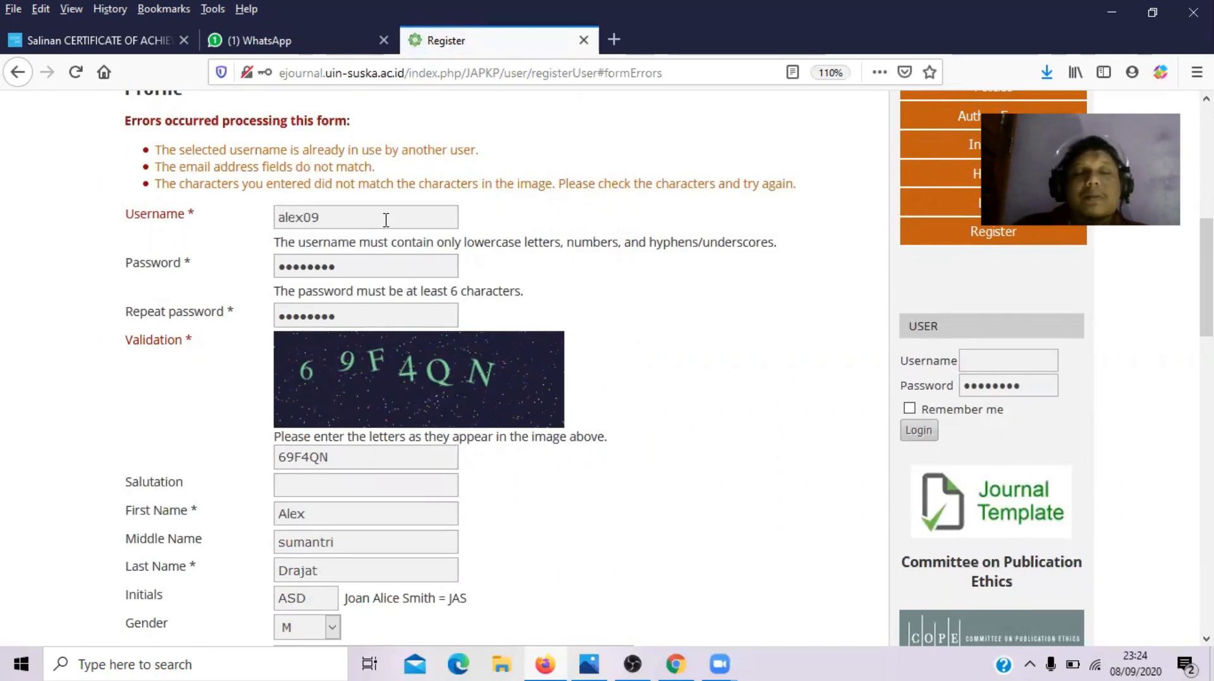
{"action": "scroll", "coordinate": [385, 220], "scroll_direction": "down", "scroll_amount": 3}
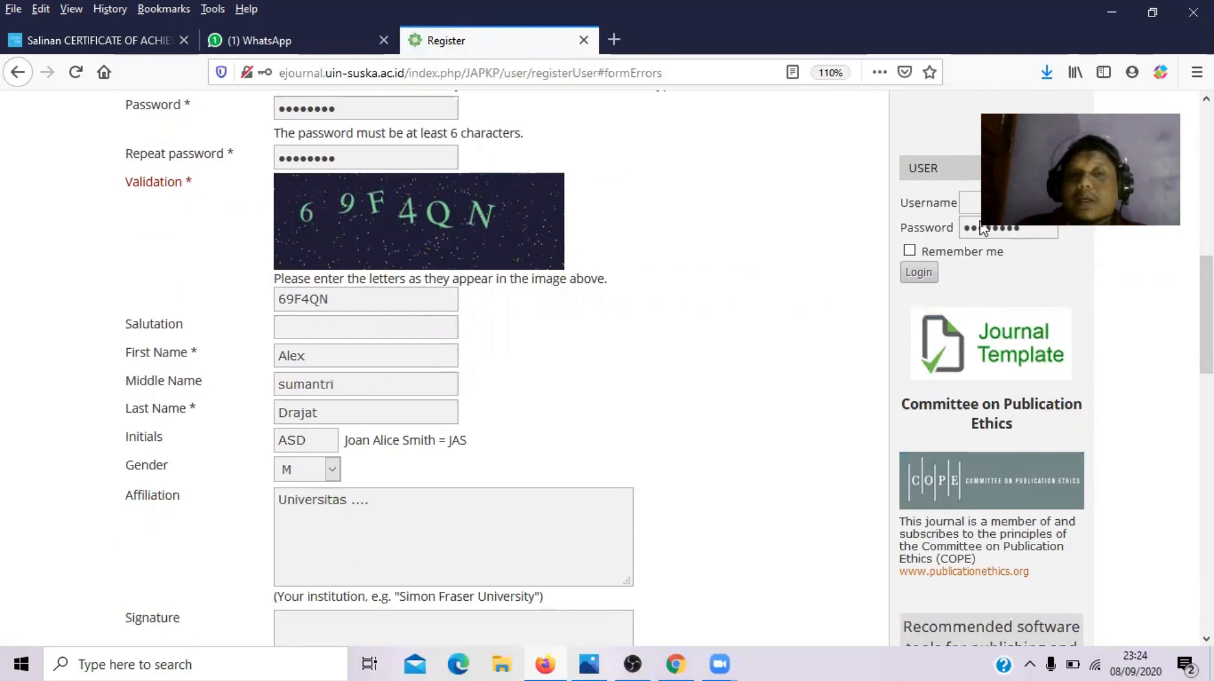
{"action": "scroll", "coordinate": [981, 229], "scroll_direction": "down", "scroll_amount": 1}
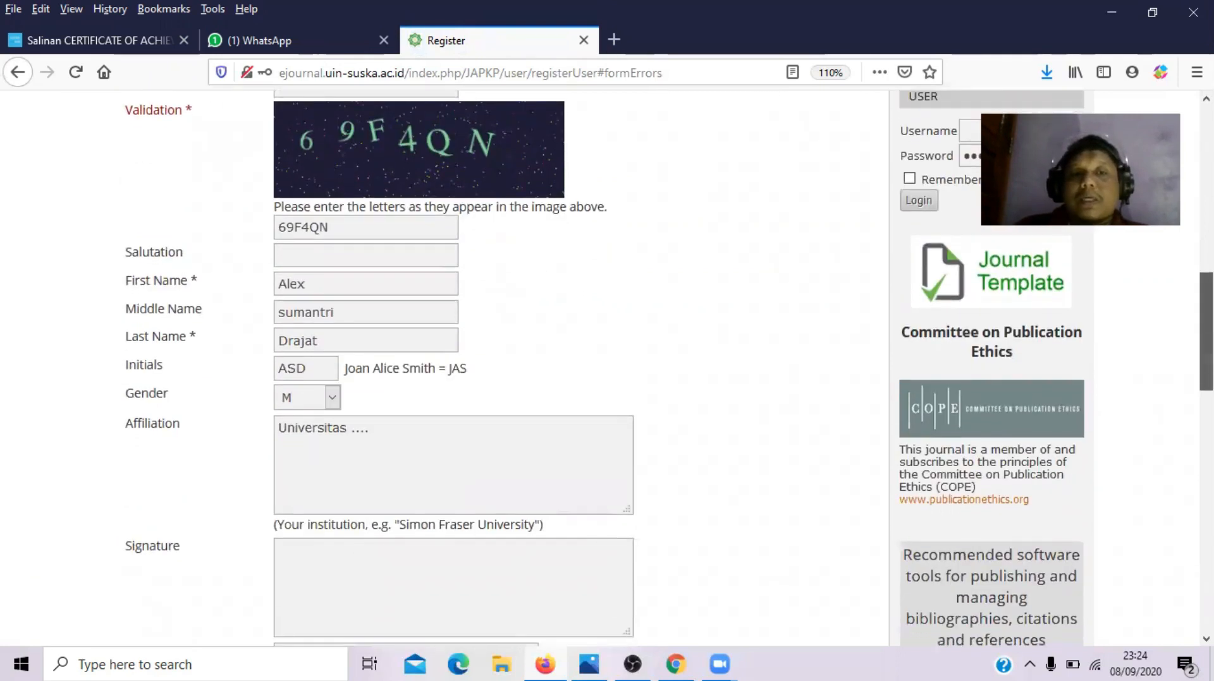
{"action": "scroll", "coordinate": [664, 367], "scroll_direction": "down", "scroll_amount": 4}
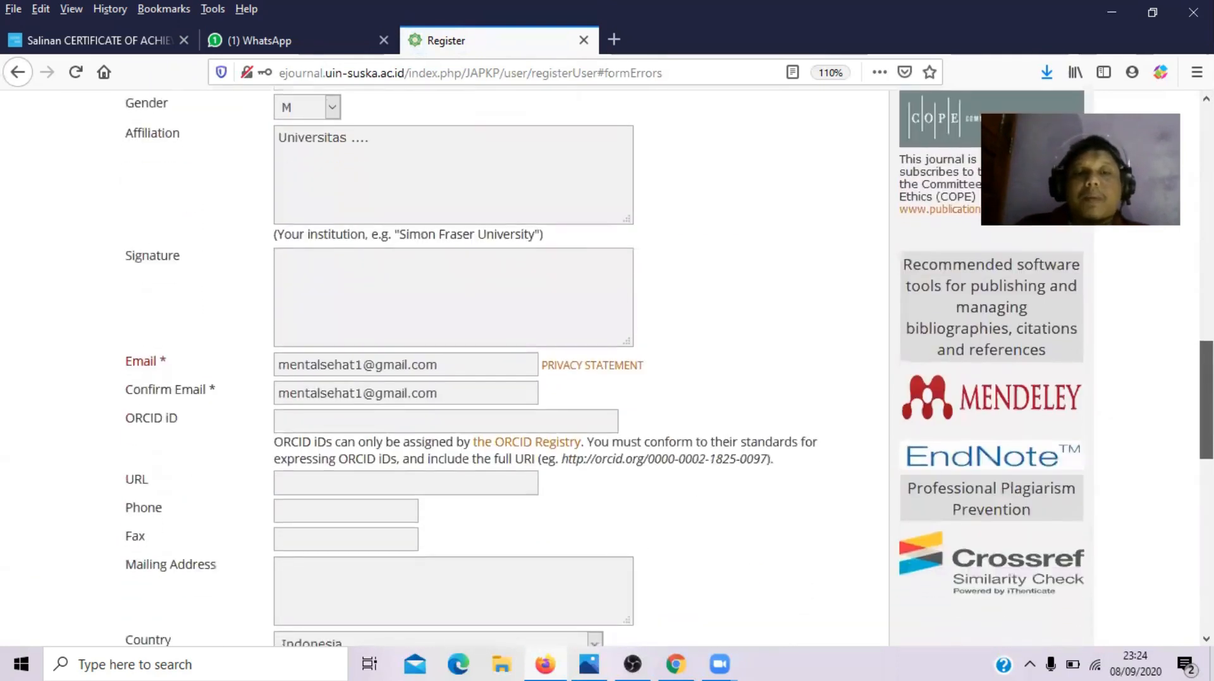
{"action": "left_click_drag", "start_coordinate": [1206, 400], "coordinate": [1206, 399]}
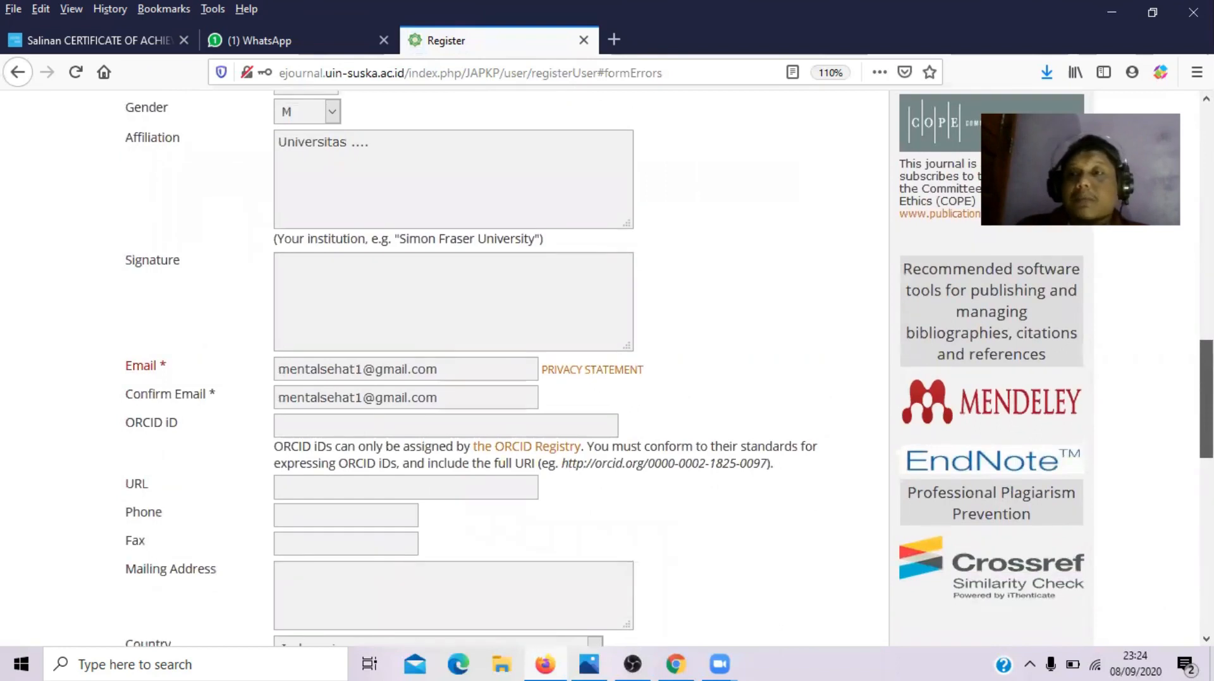
{"action": "left_click_drag", "start_coordinate": [1206, 399], "coordinate": [1206, 573]}
{"action": "left_click", "coordinate": [154, 256]}
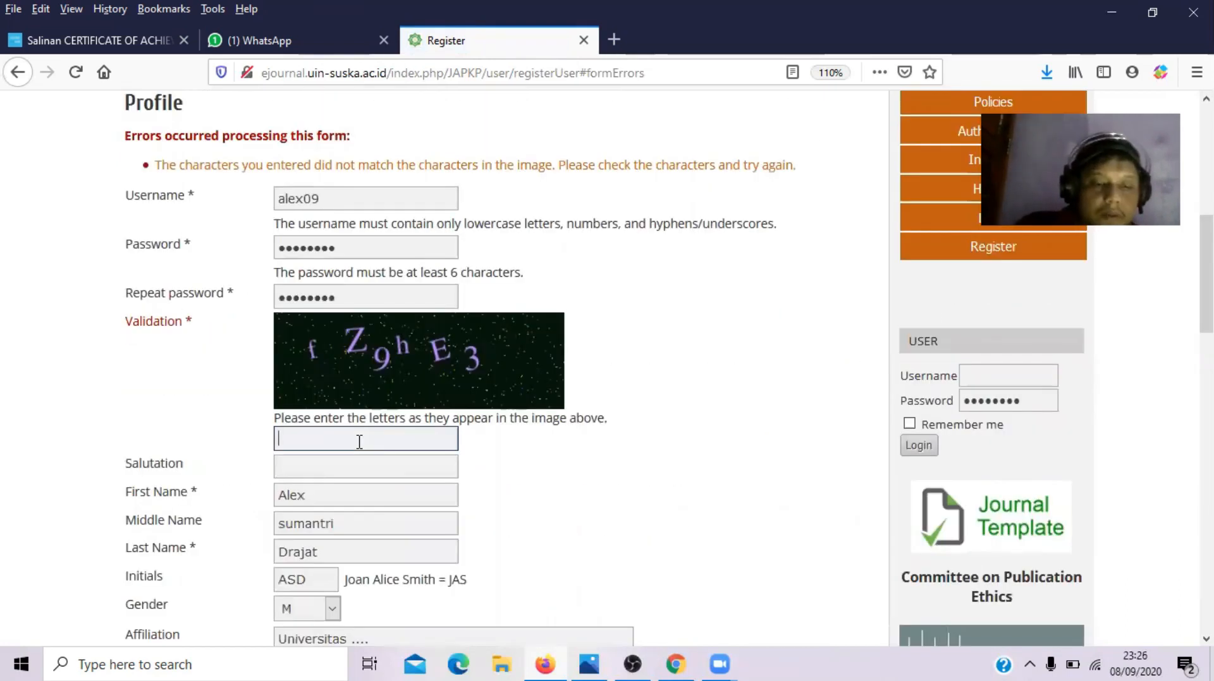
{"action": "type", "text": "fZ9hE3"}
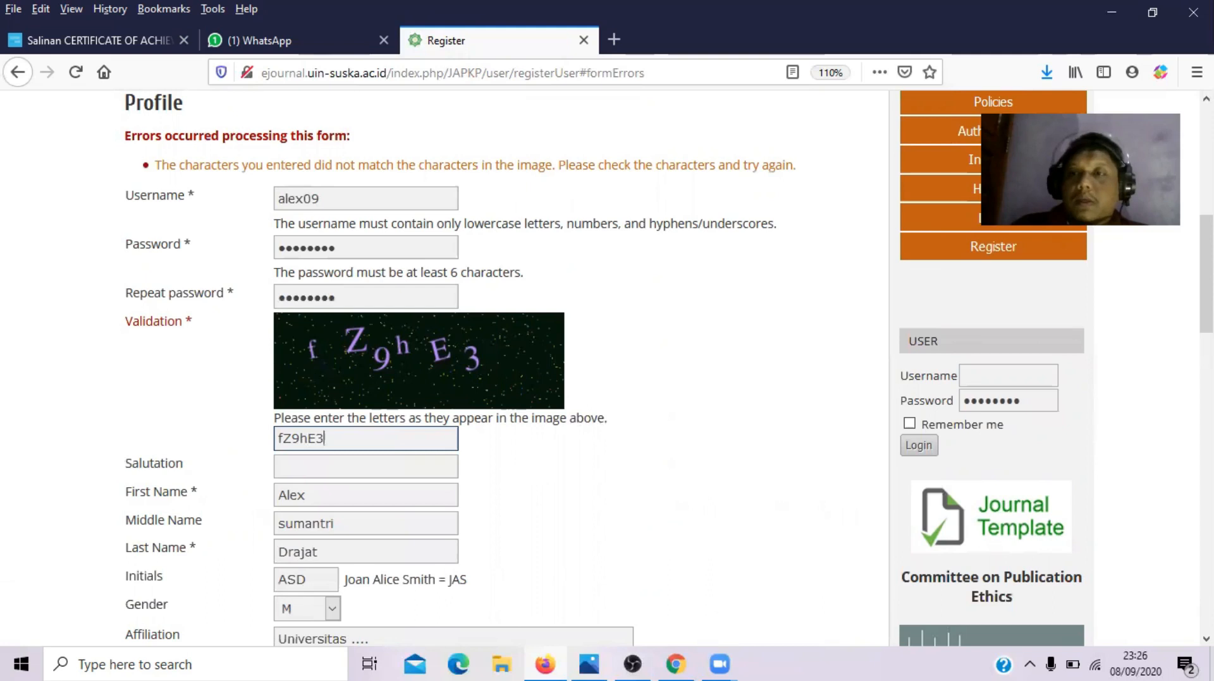
- Submit the completed registration form to create the account
{"action": "mouse_move", "coordinate": [1206, 274]}
{"action": "left_mouse_down"}
{"action": "mouse_move", "coordinate": [1206, 572]}
{"action": "mouse_move", "coordinate": [1206, 260]}
{"action": "left_mouse_up"}
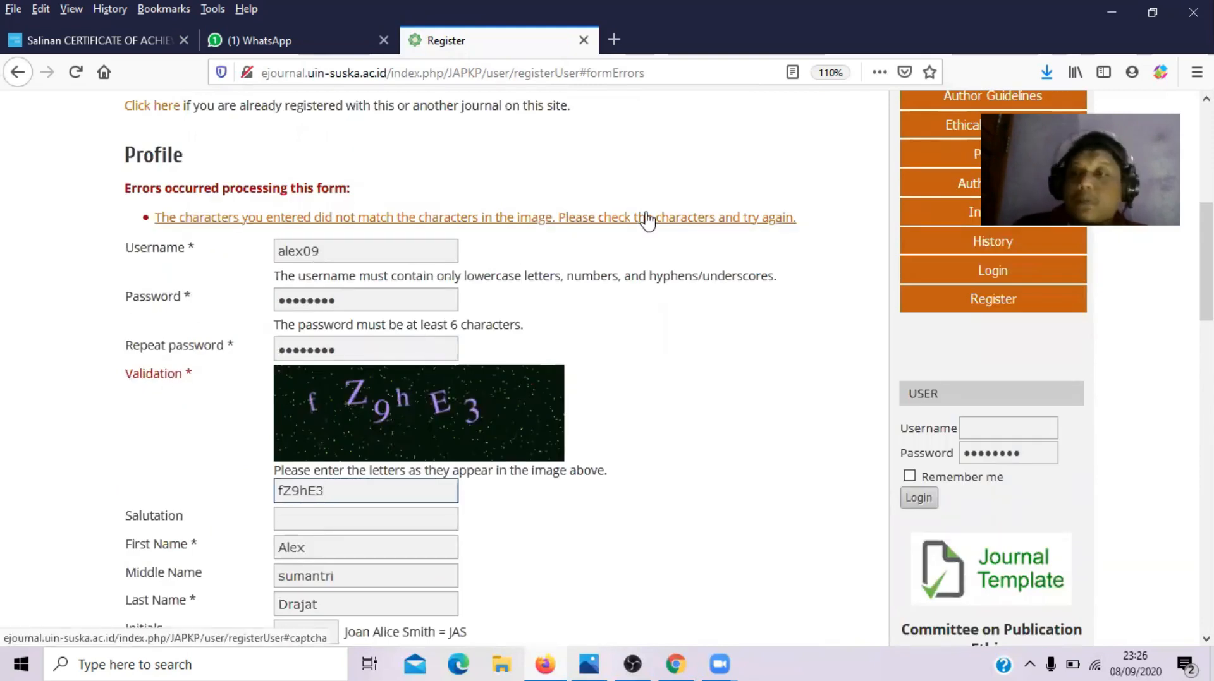
{"action": "scroll", "coordinate": [646, 220], "scroll_direction": "down", "scroll_amount": 15}
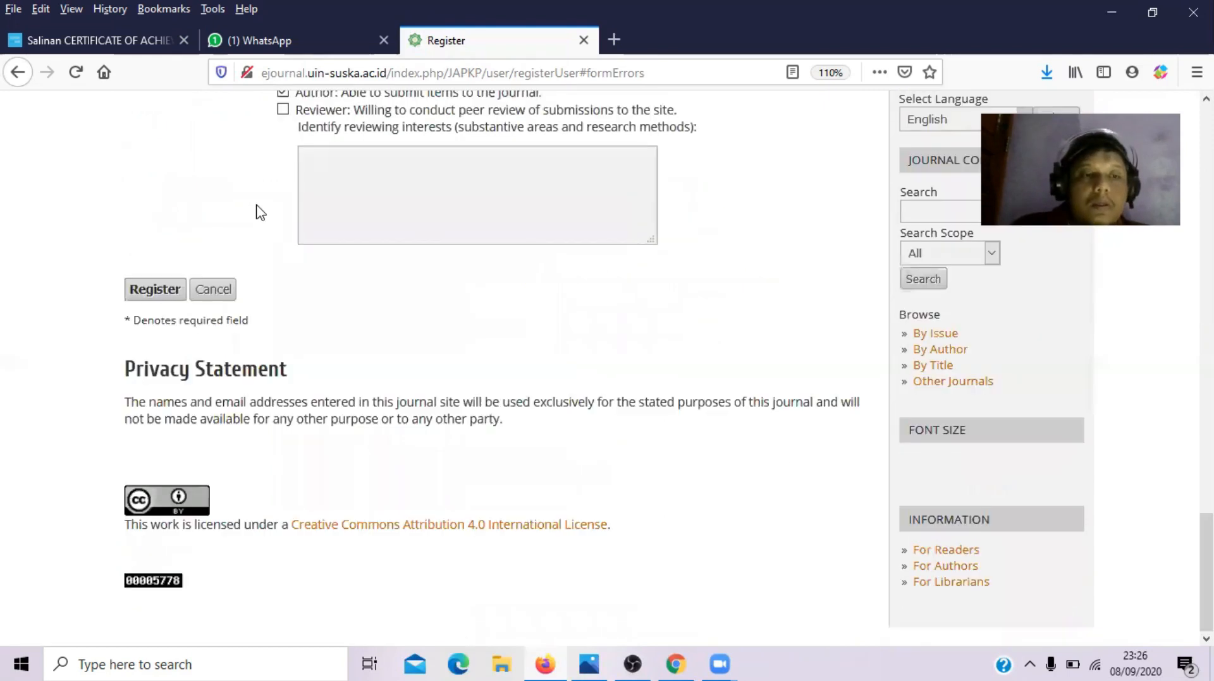
{"action": "left_click", "coordinate": [159, 289]}
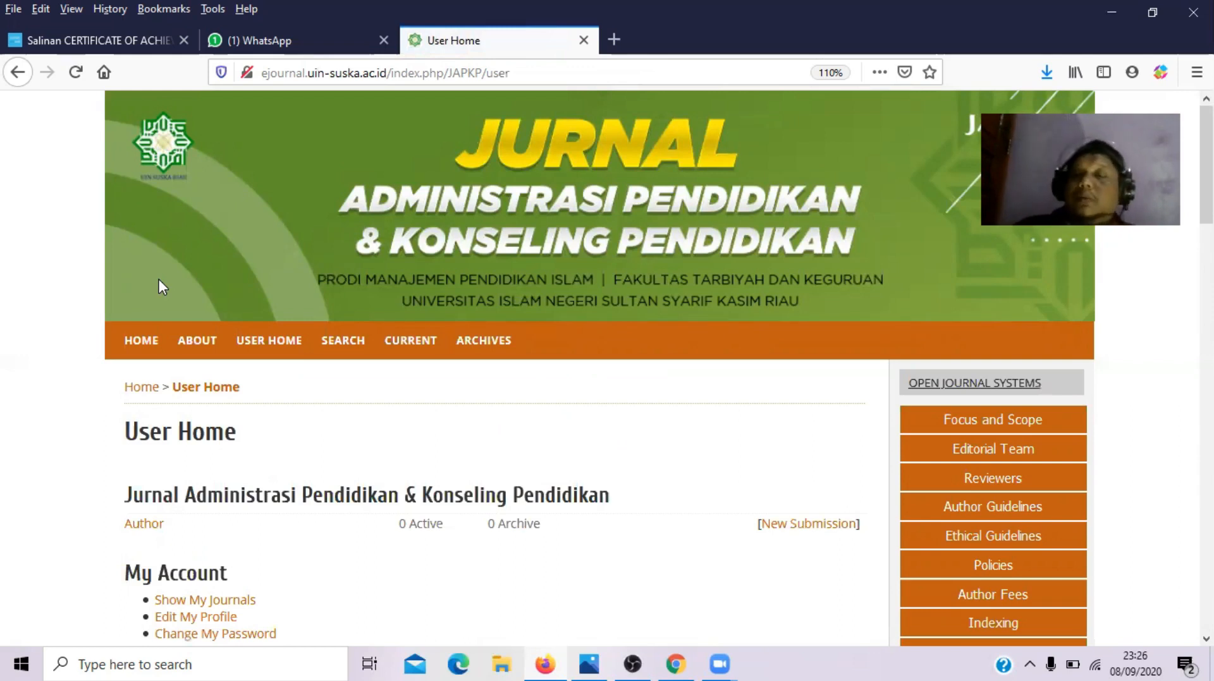
- Start a new submission, tick every checklist item, and save the checklist
{"action": "scroll", "coordinate": [599, 366], "scroll_direction": "down", "scroll_amount": 4}
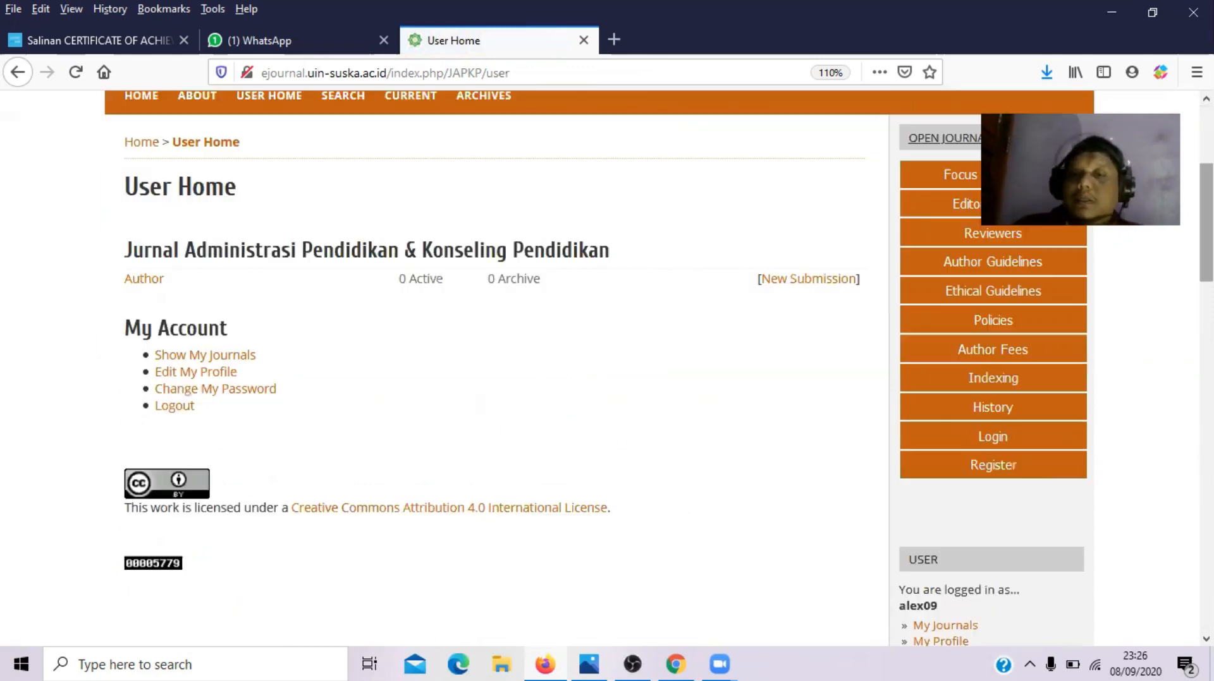
{"action": "left_click", "coordinate": [796, 279]}
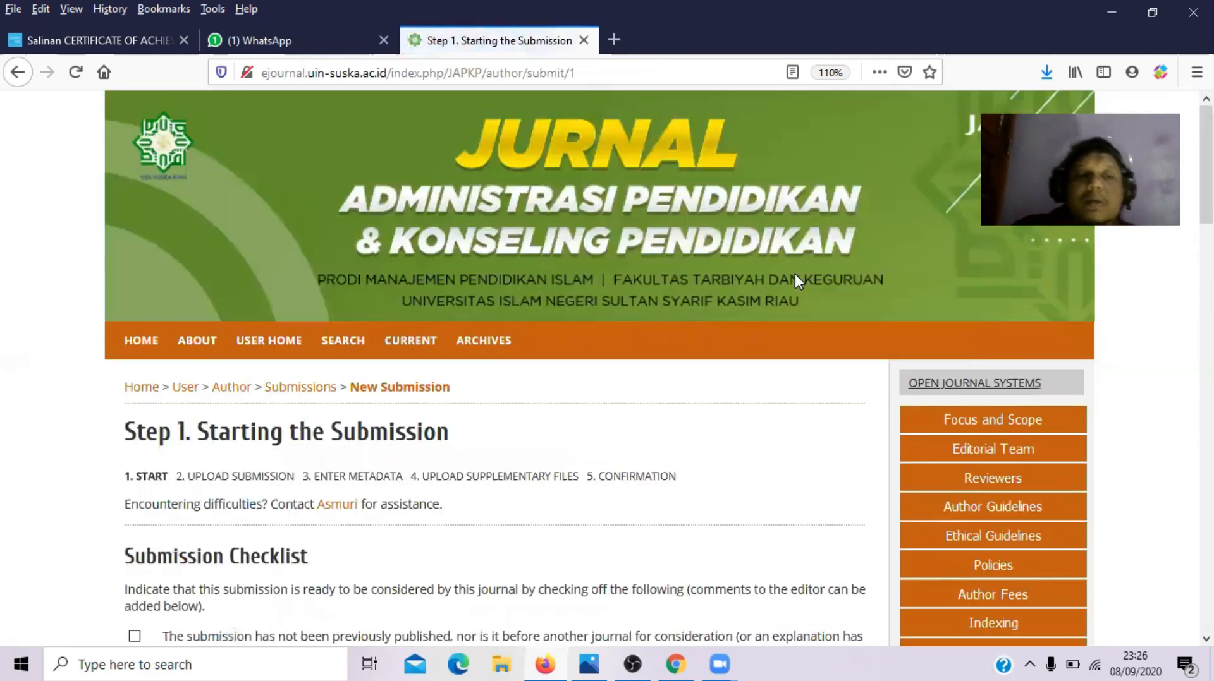
{"action": "scroll", "coordinate": [599, 367], "scroll_direction": "down", "scroll_amount": 3}
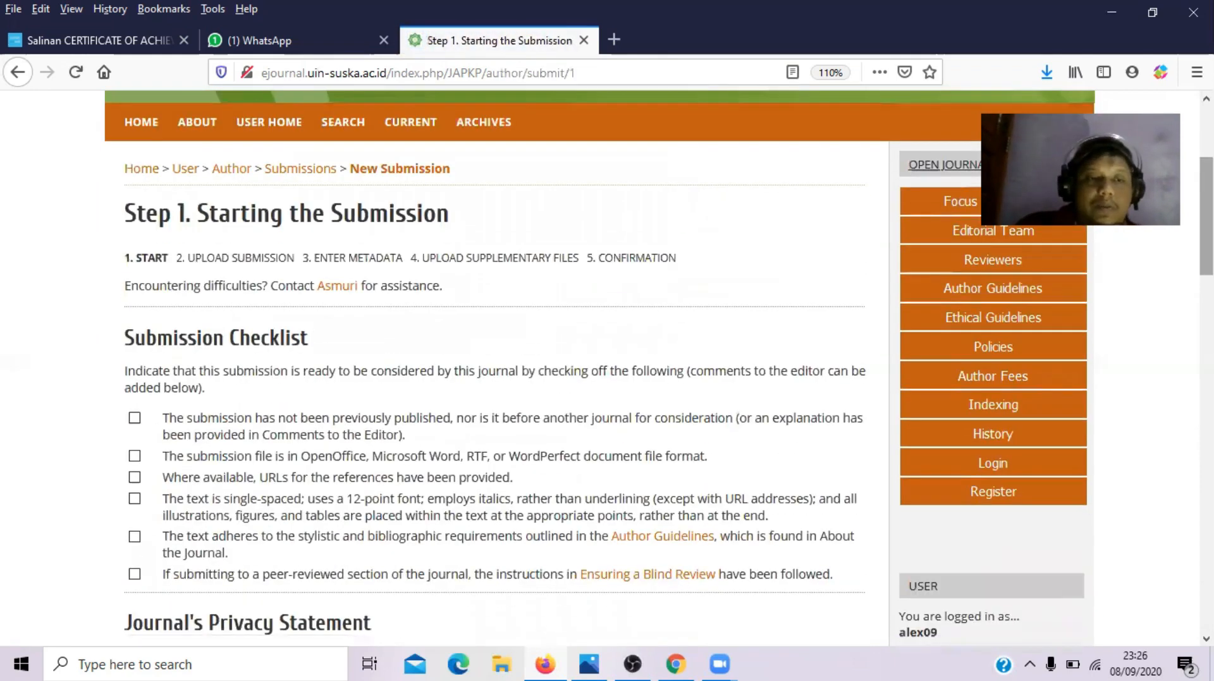
{"action": "left_click", "coordinate": [135, 418]}
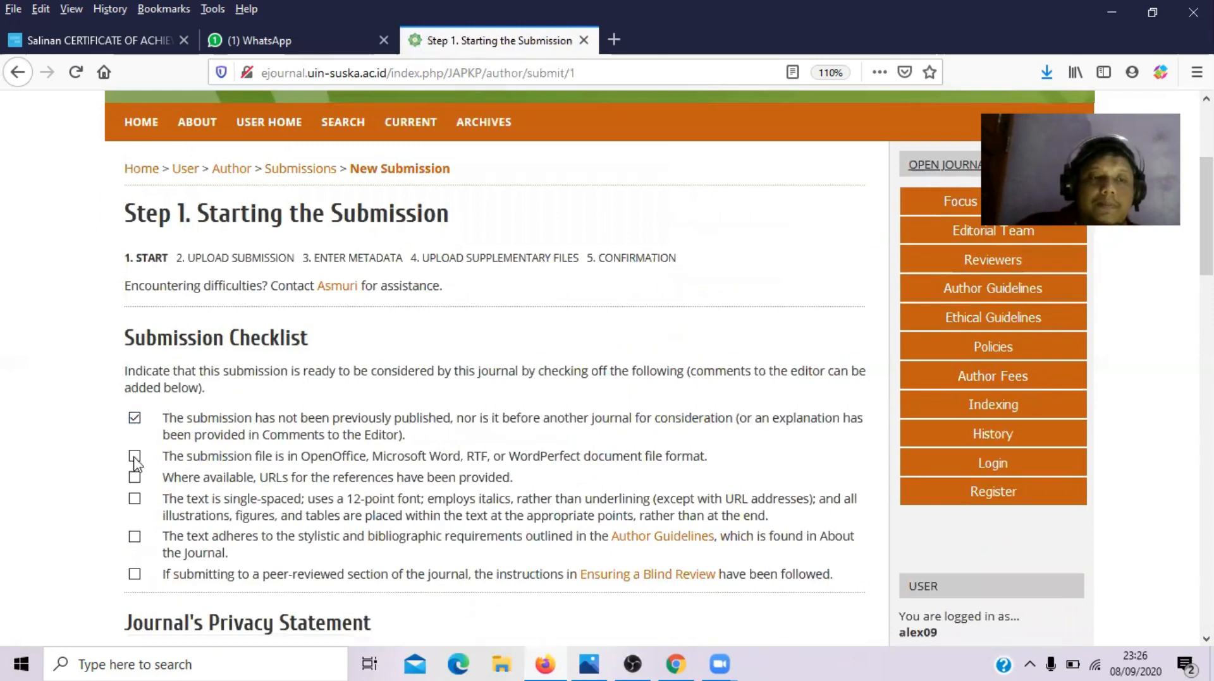
{"action": "left_click", "coordinate": [134, 455]}
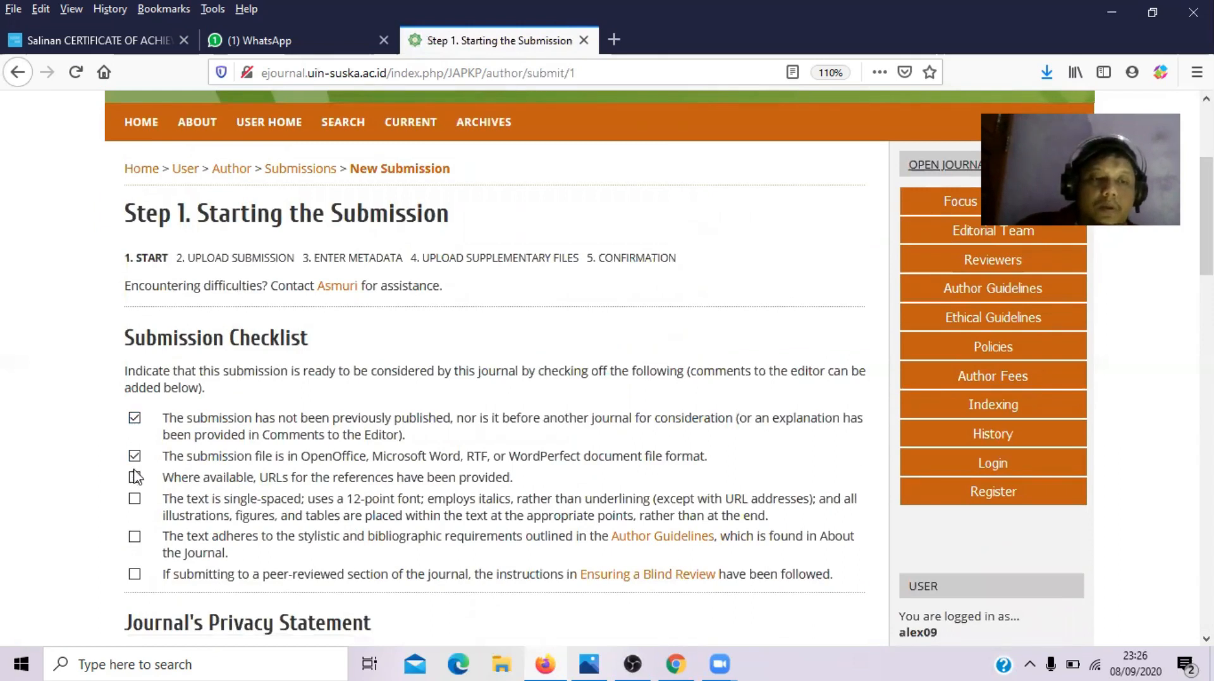
{"action": "left_click", "coordinate": [135, 478]}
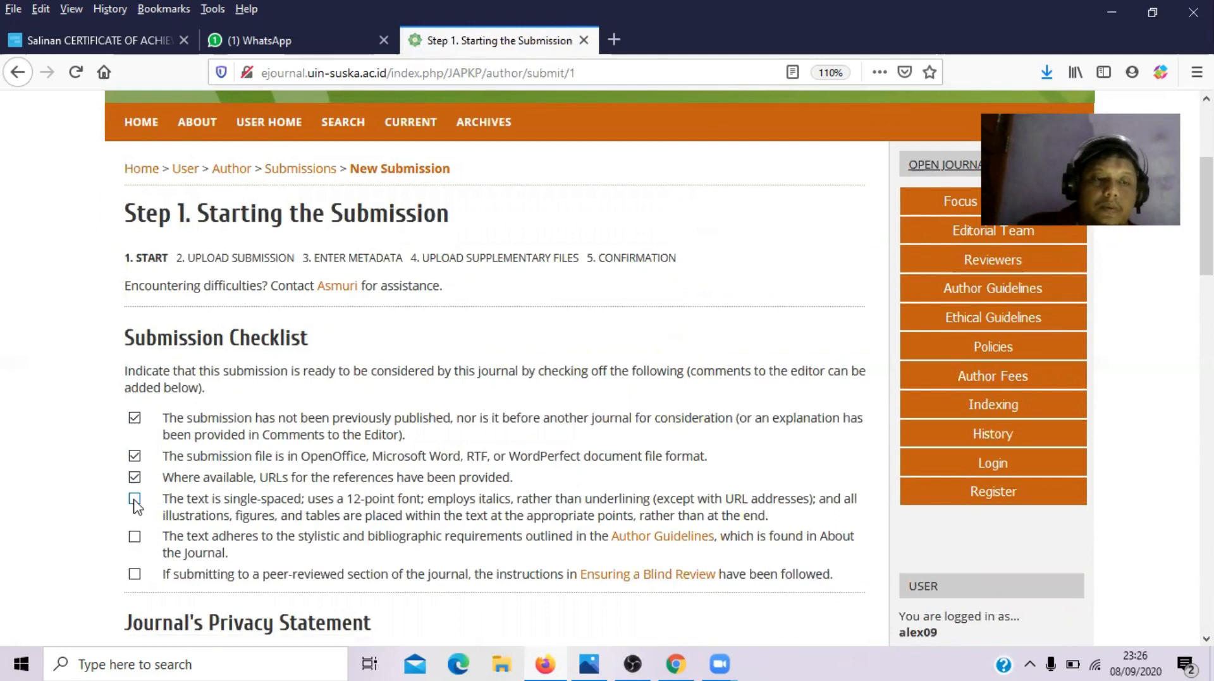
{"action": "left_click", "coordinate": [135, 537]}
{"action": "left_click", "coordinate": [135, 575]}
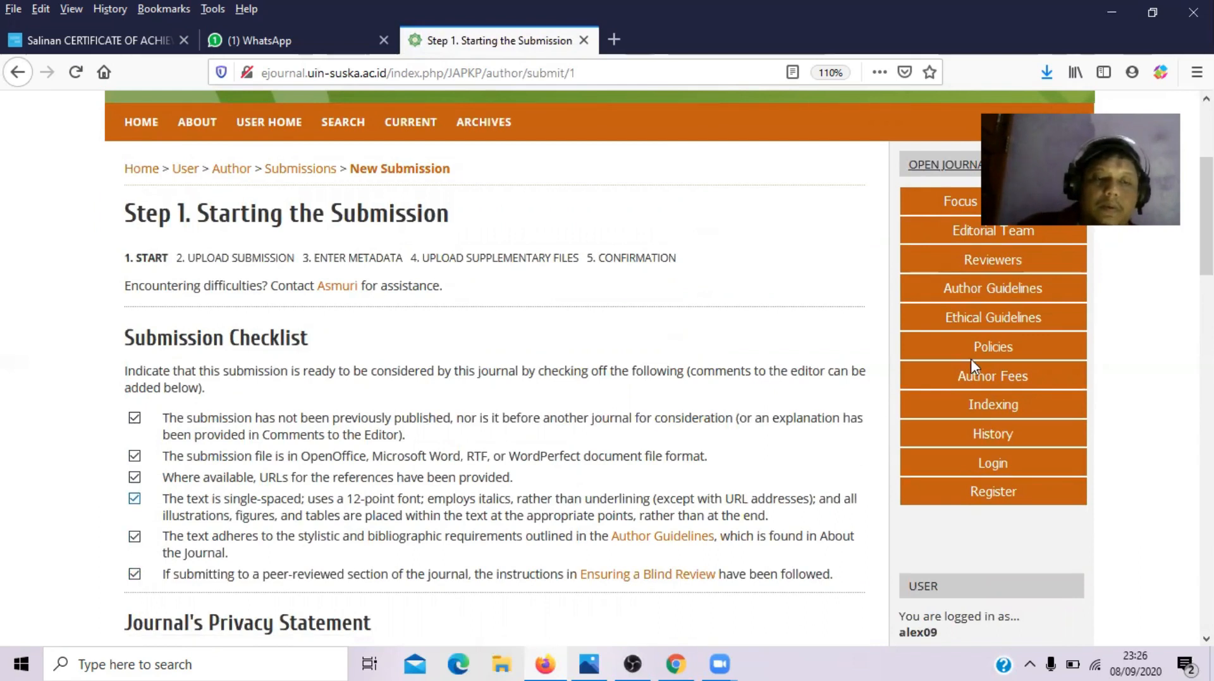
{"action": "scroll", "coordinate": [974, 360], "scroll_direction": "down", "scroll_amount": 6}
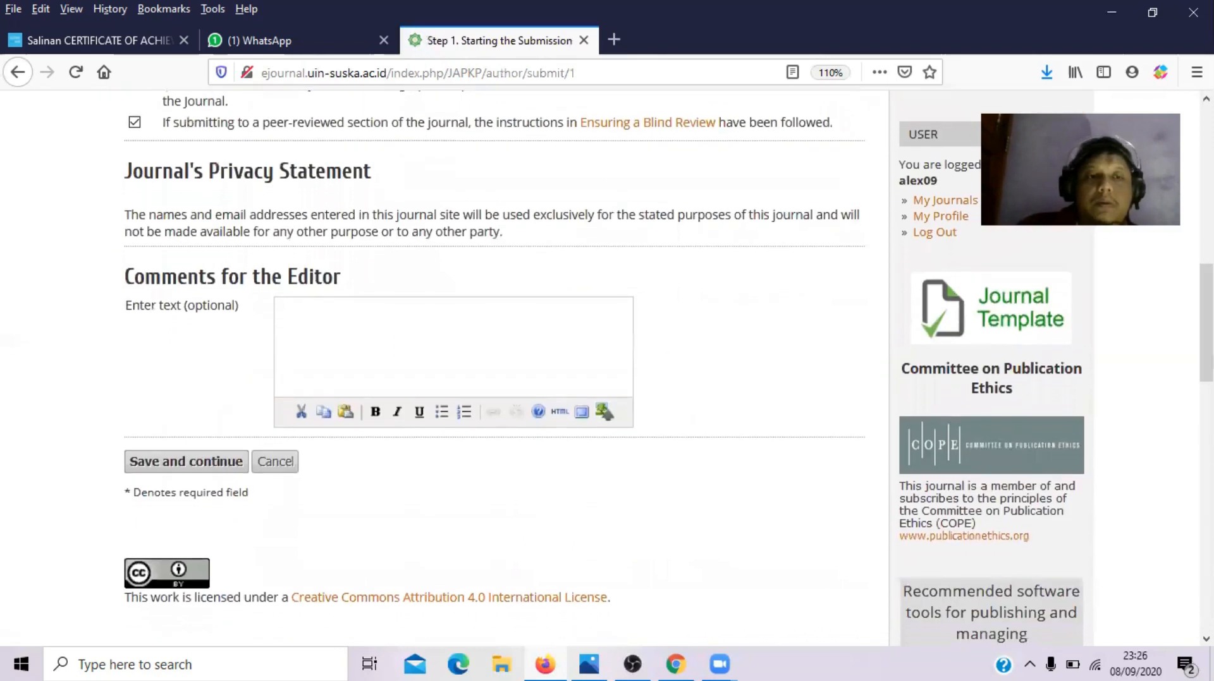
{"action": "left_click", "coordinate": [158, 467]}
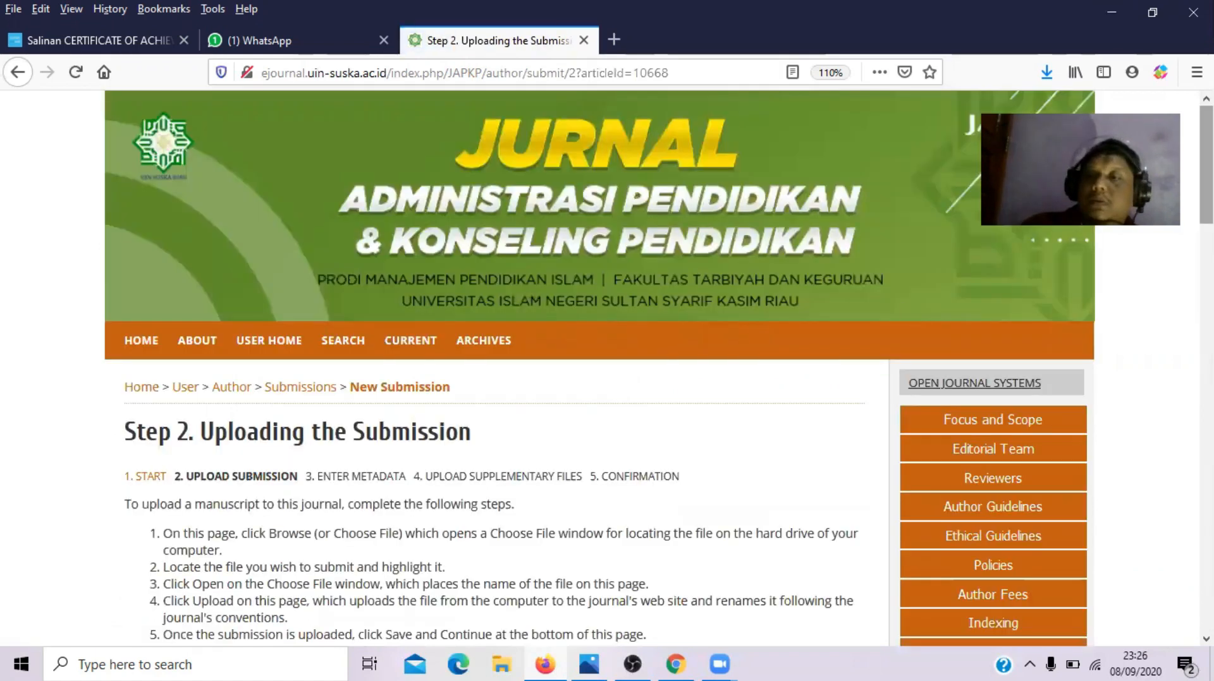
- Choose umul sknh.docx from Documents > Al ittizan and upload it
{"action": "scroll", "coordinate": [319, 263], "scroll_direction": "down", "scroll_amount": 6}
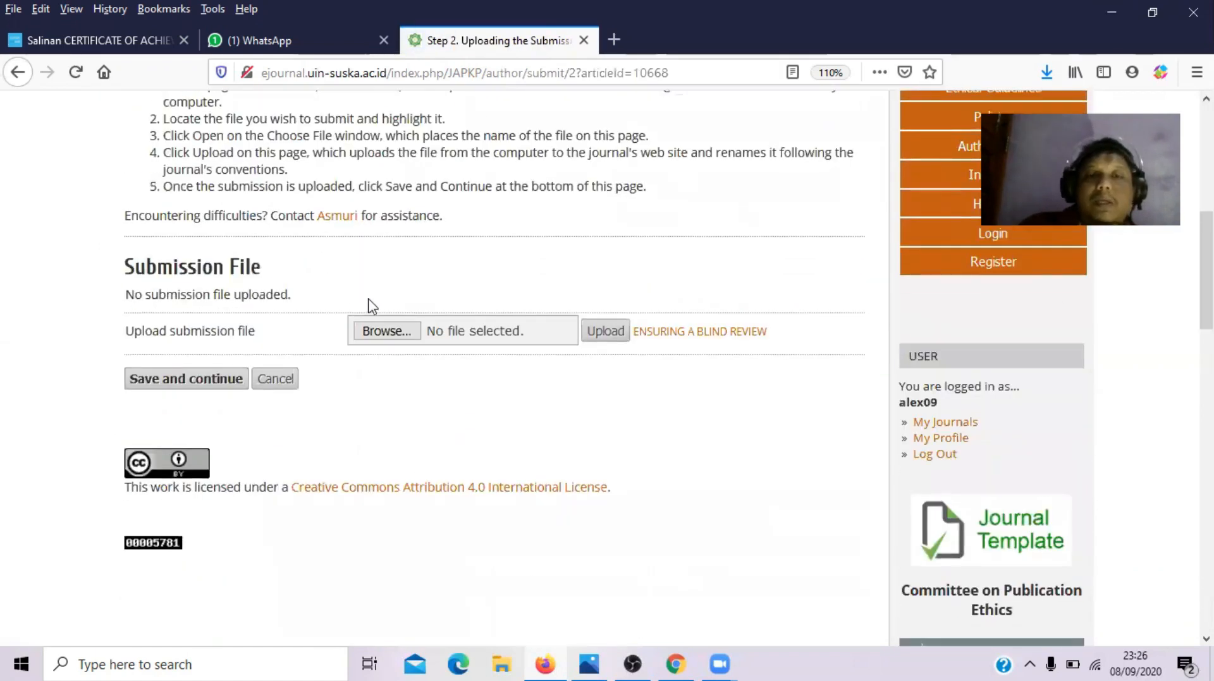
{"action": "left_click", "coordinate": [395, 335]}
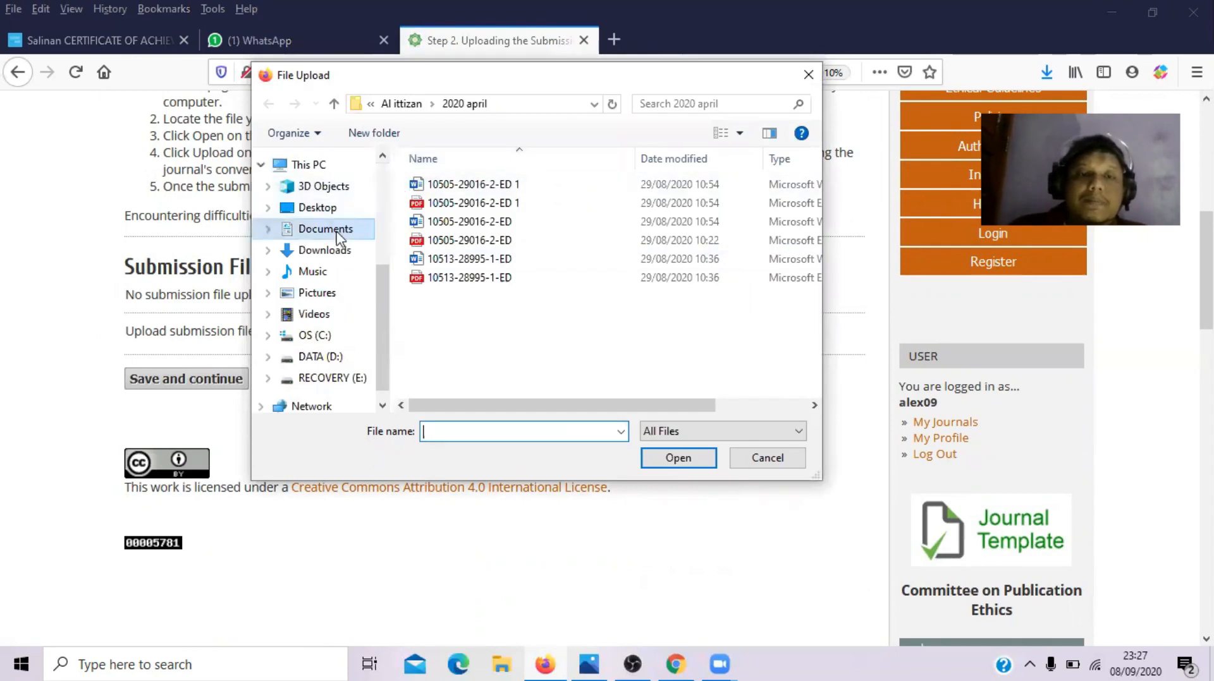
{"action": "left_click", "coordinate": [335, 234]}
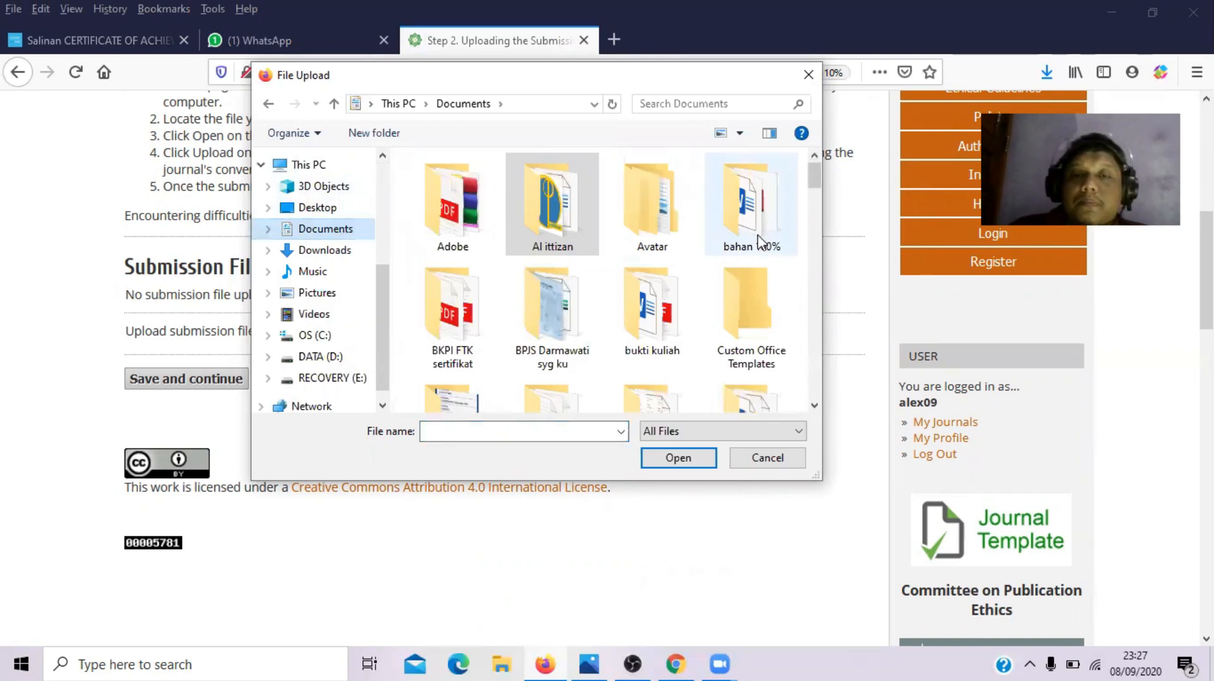
{"action": "left_click", "coordinate": [643, 224]}
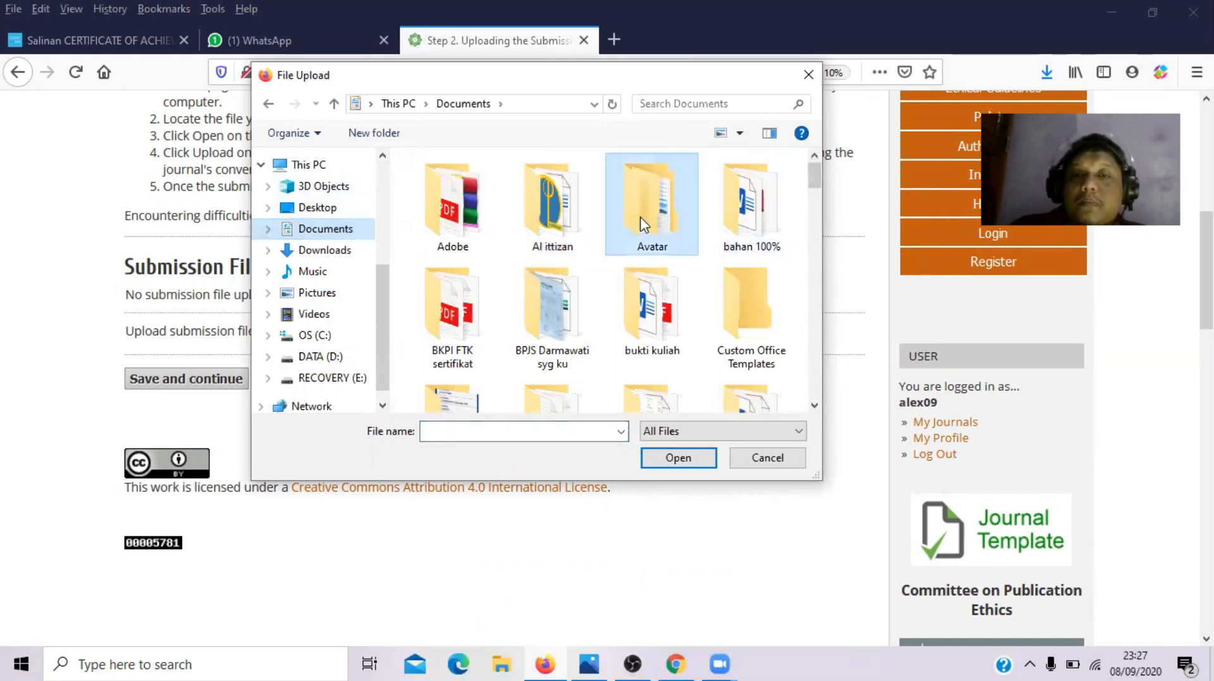
{"action": "double_click", "coordinate": [557, 212]}
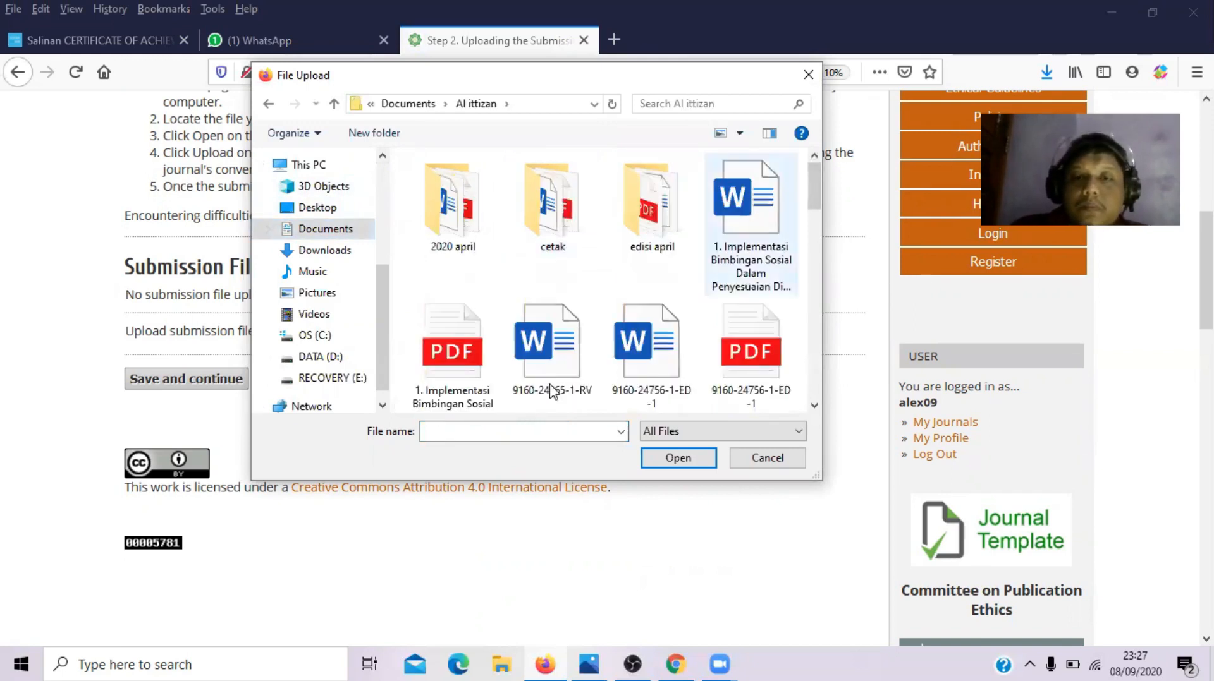
{"action": "left_click_drag", "start_coordinate": [812, 205], "coordinate": [816, 405]}
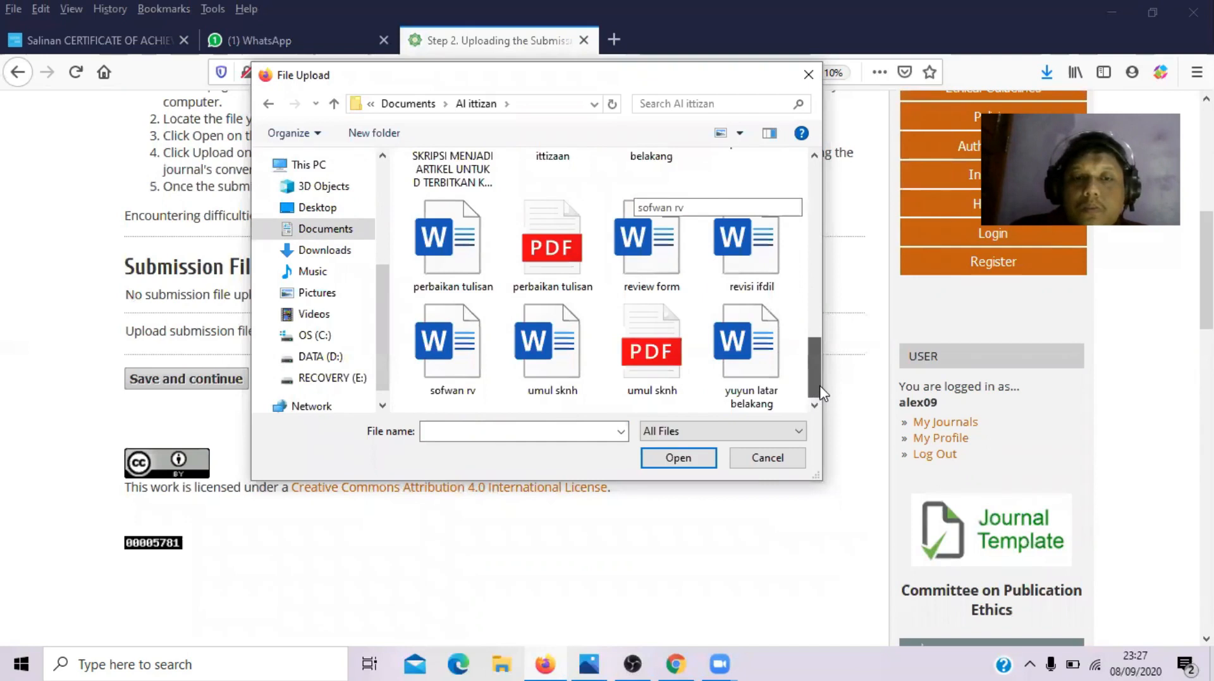
{"action": "left_click", "coordinate": [545, 344]}
{"action": "left_click", "coordinate": [706, 466]}
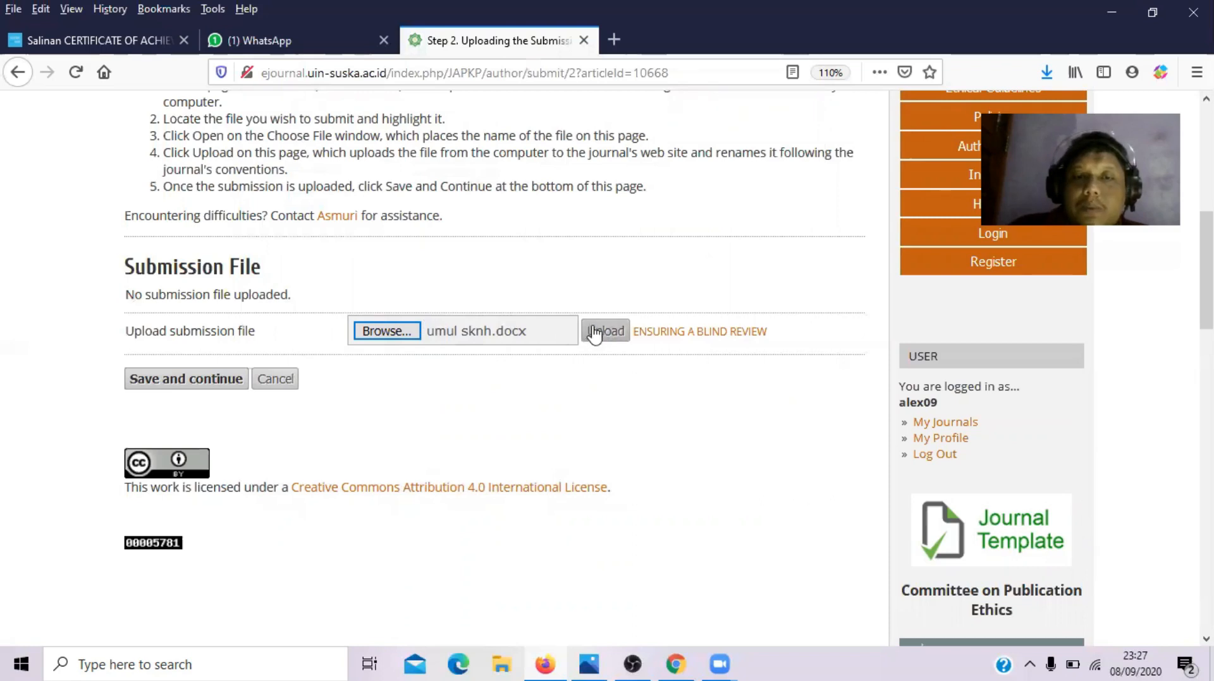
{"action": "left_click", "coordinate": [596, 333]}
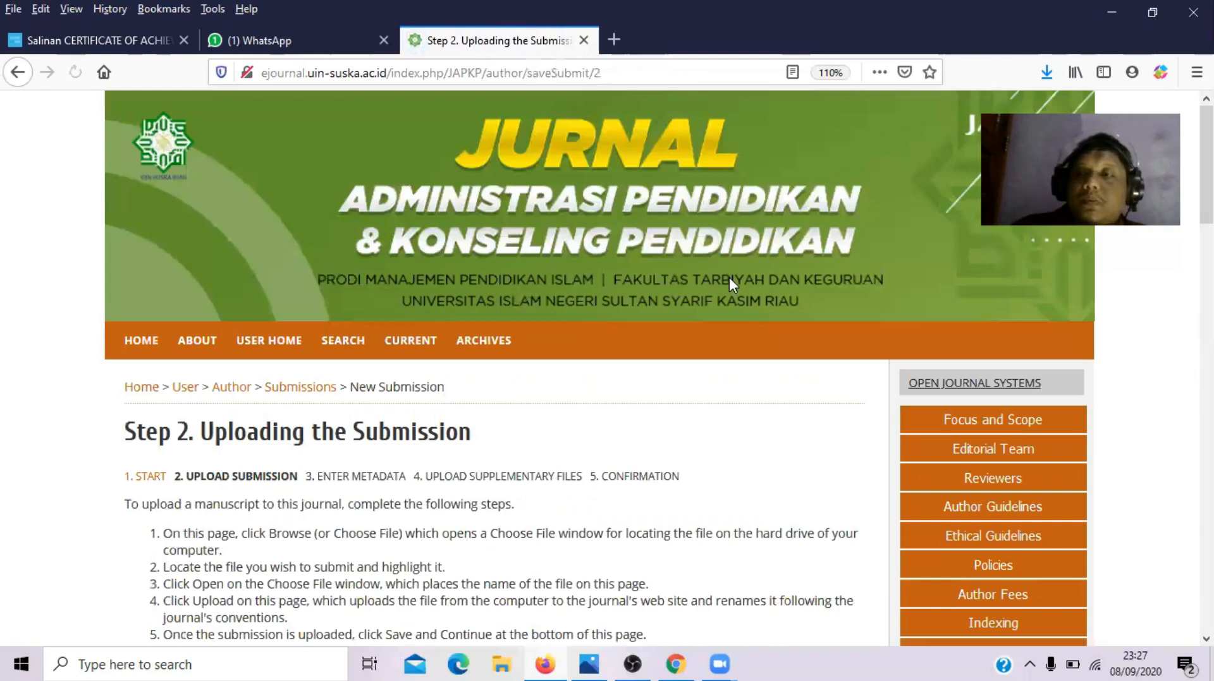
- Review the uploaded 303KB umul sknh.docx details and save to proceed to metadata
{"action": "scroll", "coordinate": [730, 285], "scroll_direction": "down", "scroll_amount": 15}
{"action": "scroll", "coordinate": [202, 404], "scroll_direction": "up", "scroll_amount": 5}
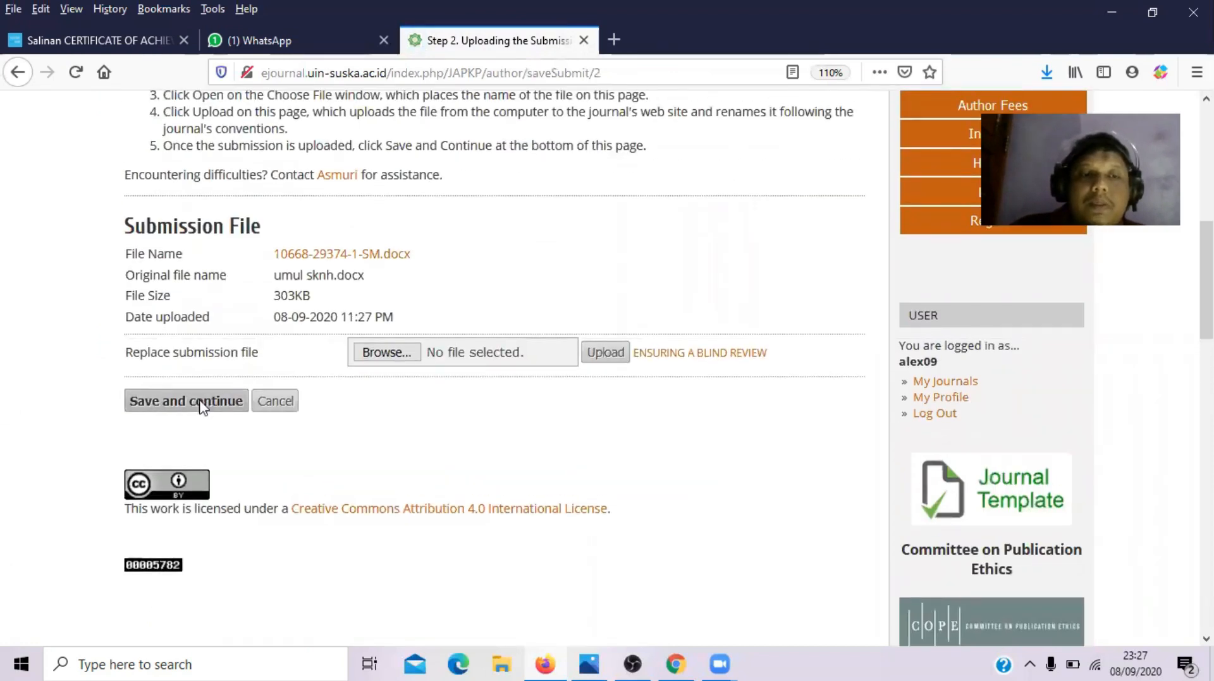
{"action": "left_click_drag", "start_coordinate": [122, 256], "coordinate": [414, 322]}
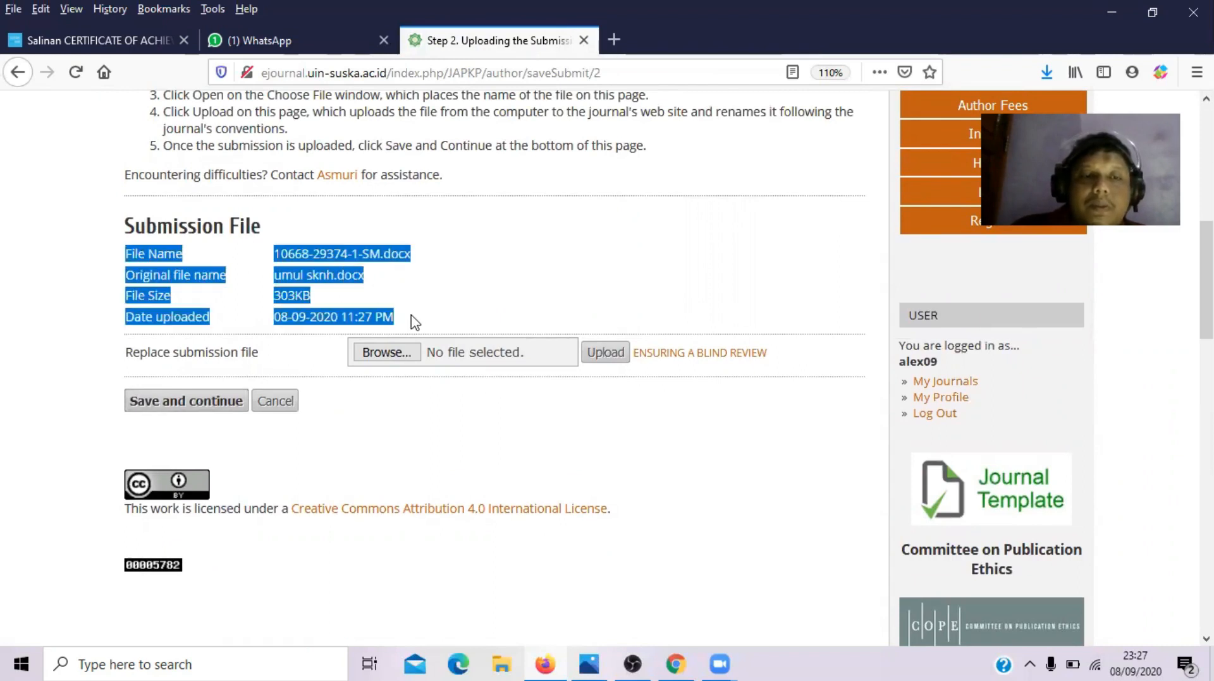
{"action": "left_click", "coordinate": [320, 460]}
{"action": "left_click", "coordinate": [171, 413]}
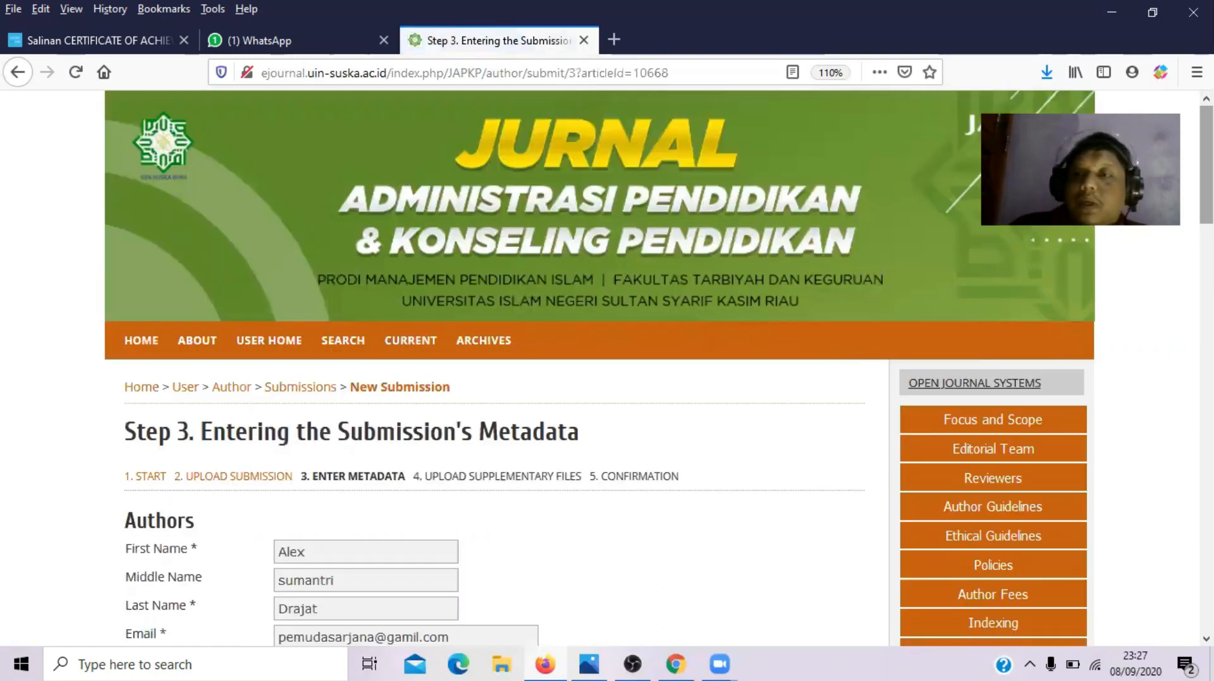
- Scroll through the Step 3 Authors section showing the first author's details and country Indonesia
{"action": "scroll", "coordinate": [493, 379], "scroll_direction": "down", "scroll_amount": 5}
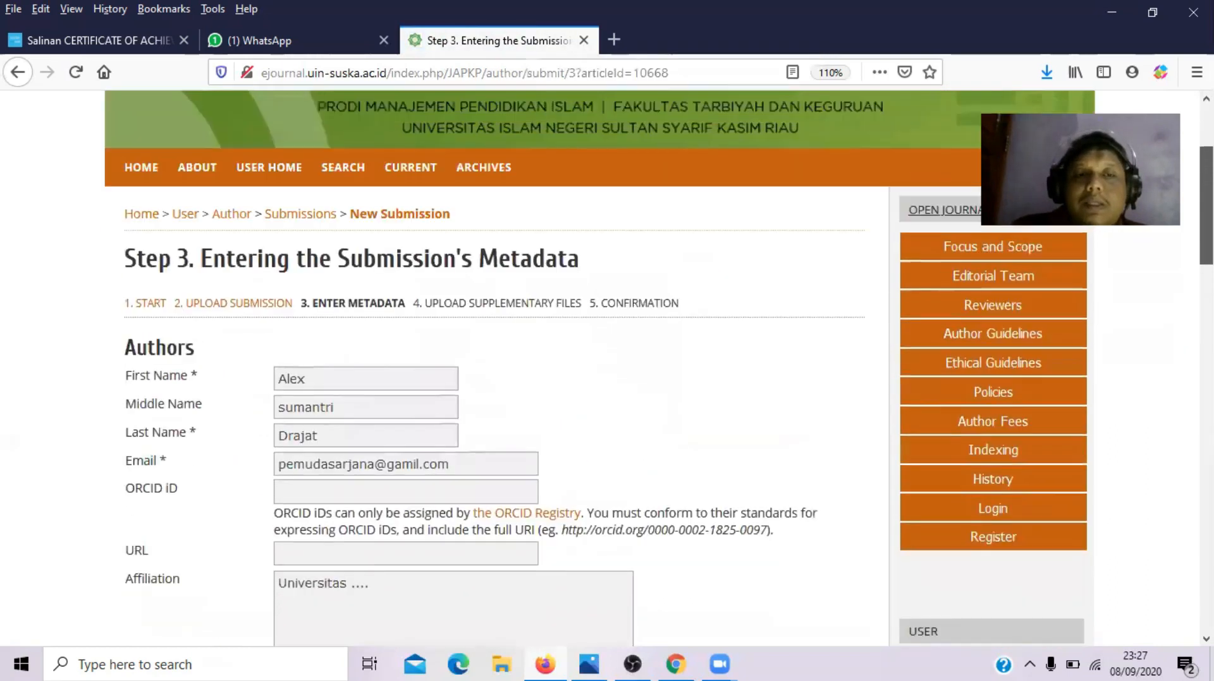
{"action": "left_click_drag", "start_coordinate": [1206, 230], "coordinate": [1206, 284]}
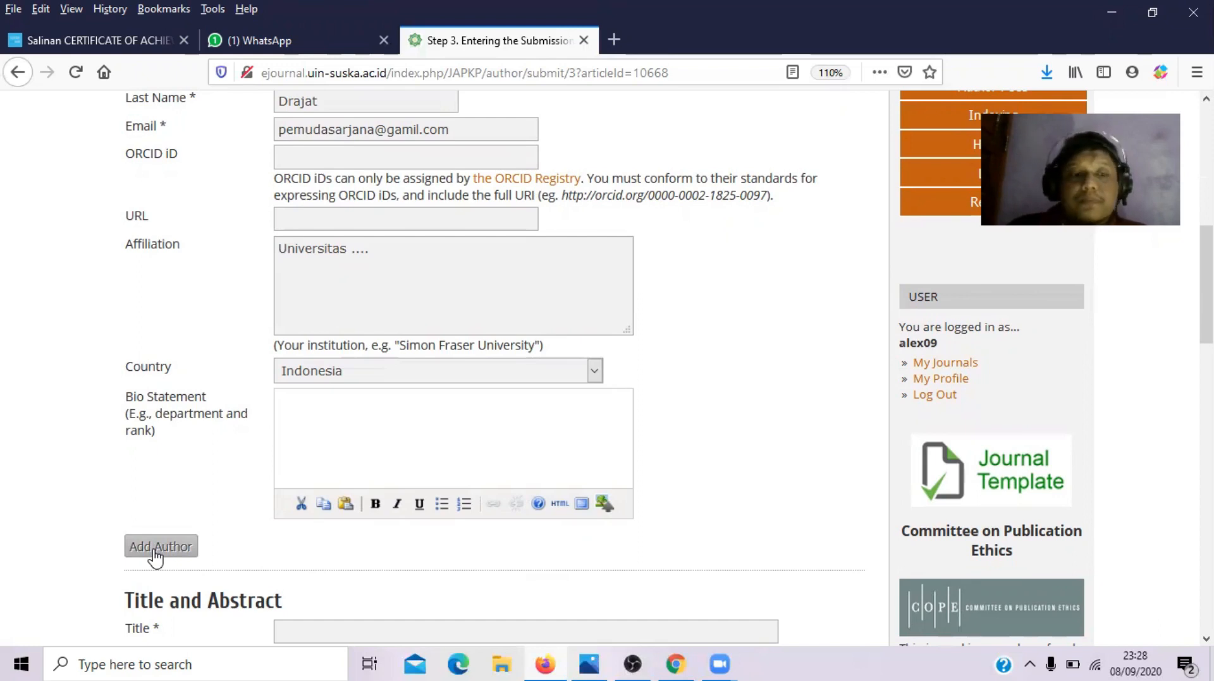
- Add a second author and enter their first name, last name and e-mail address
{"action": "left_click", "coordinate": [154, 552]}
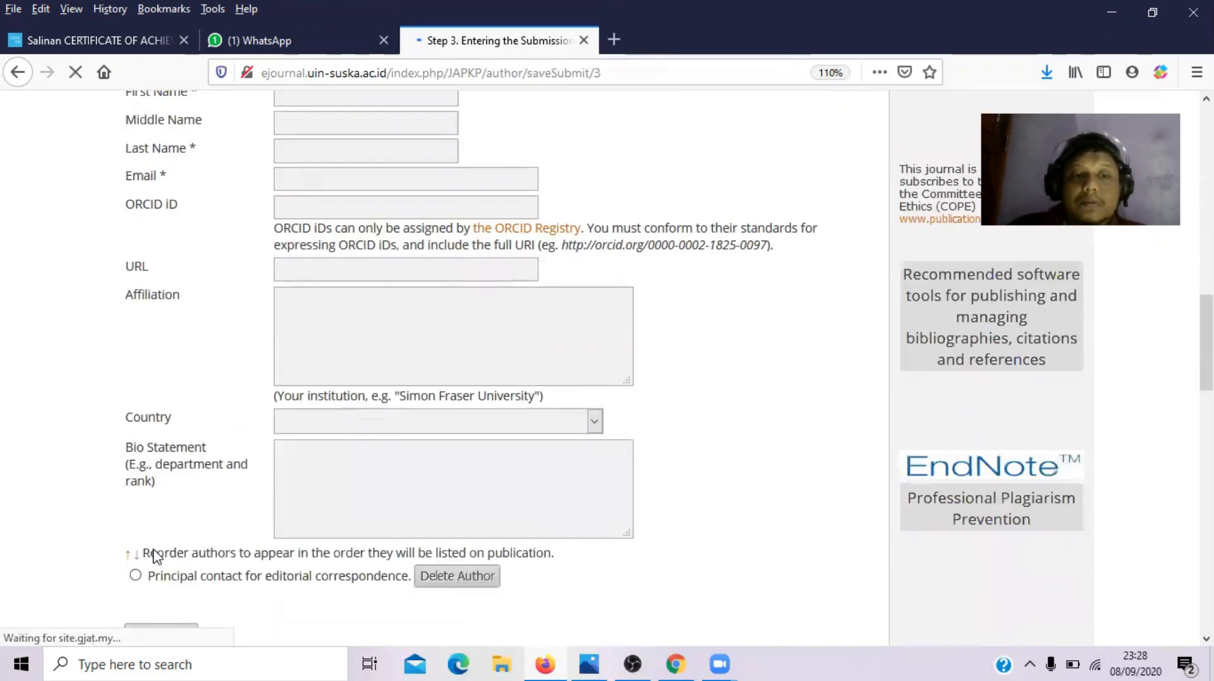
{"action": "left_click", "coordinate": [398, 134]}
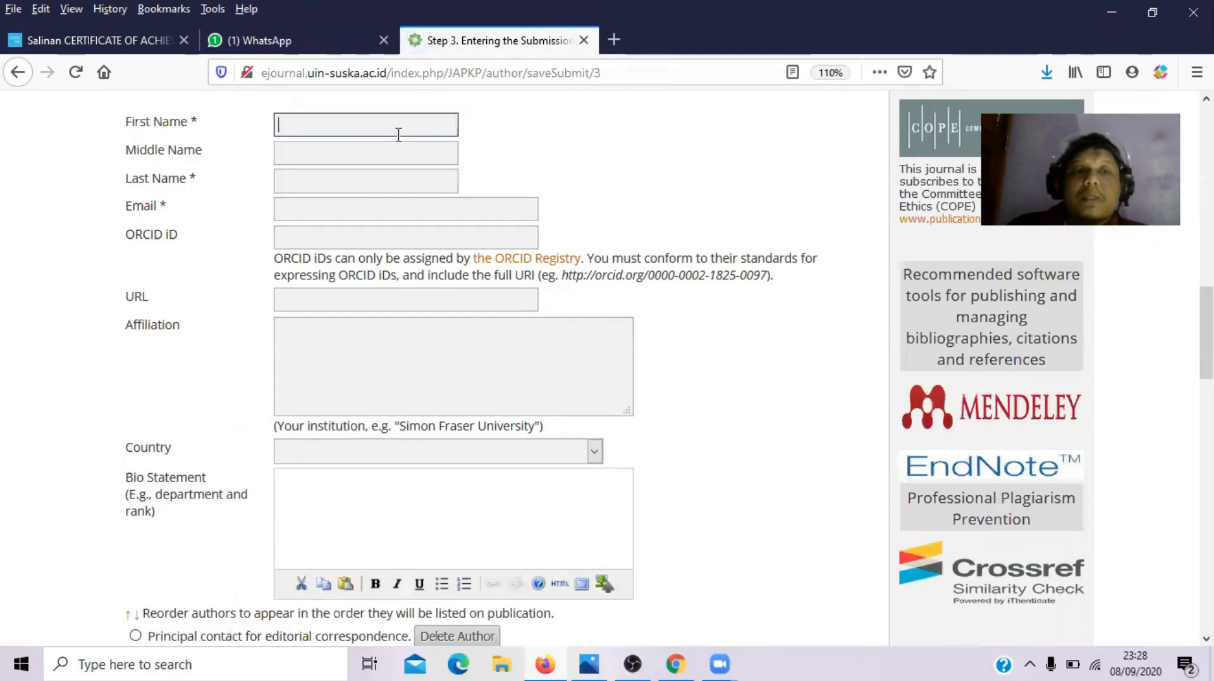
{"action": "left_click", "coordinate": [368, 182]}
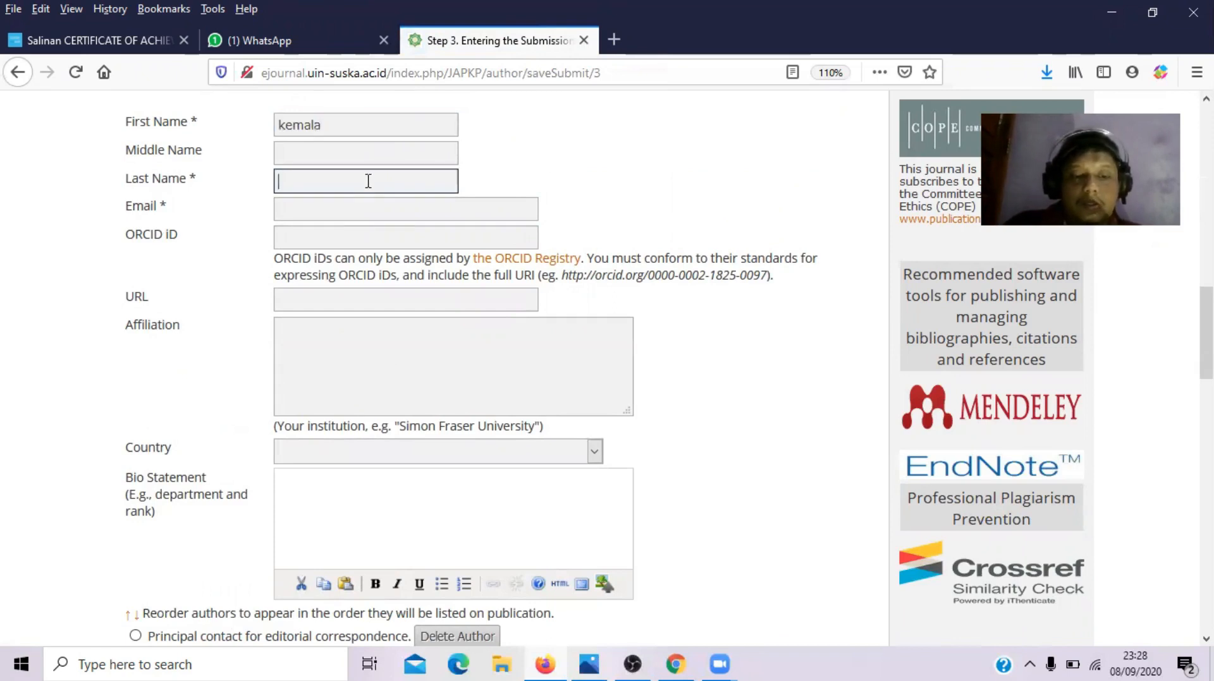
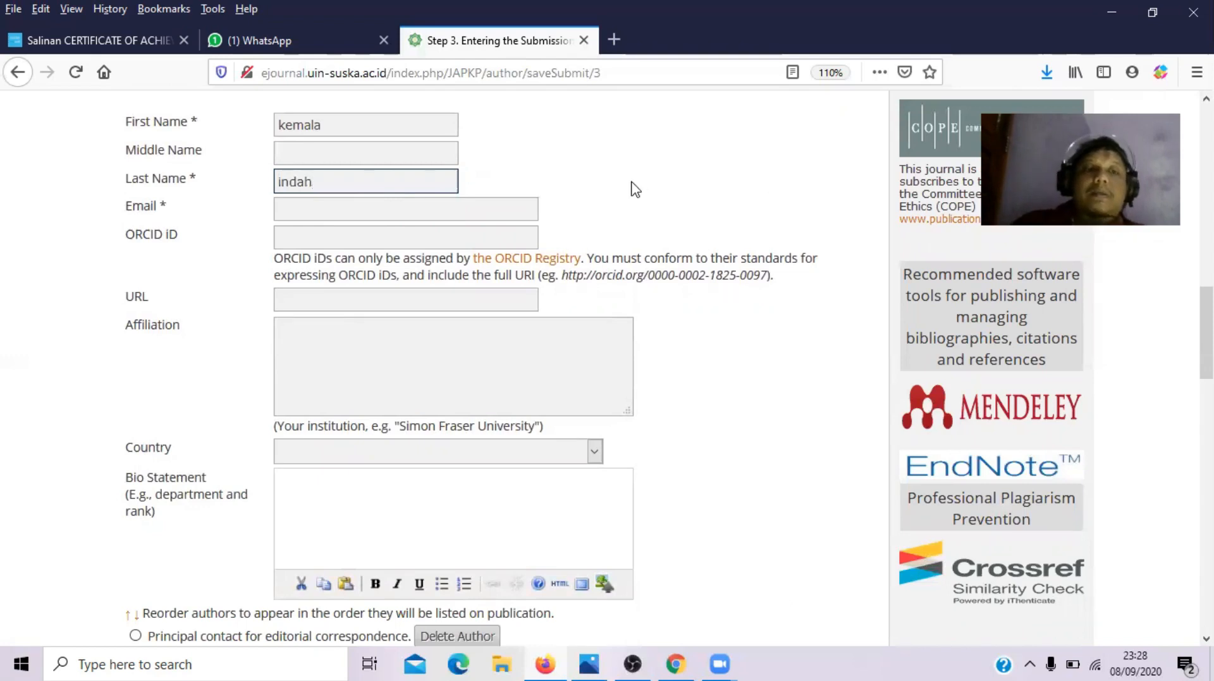
{"action": "left_click", "coordinate": [363, 212]}
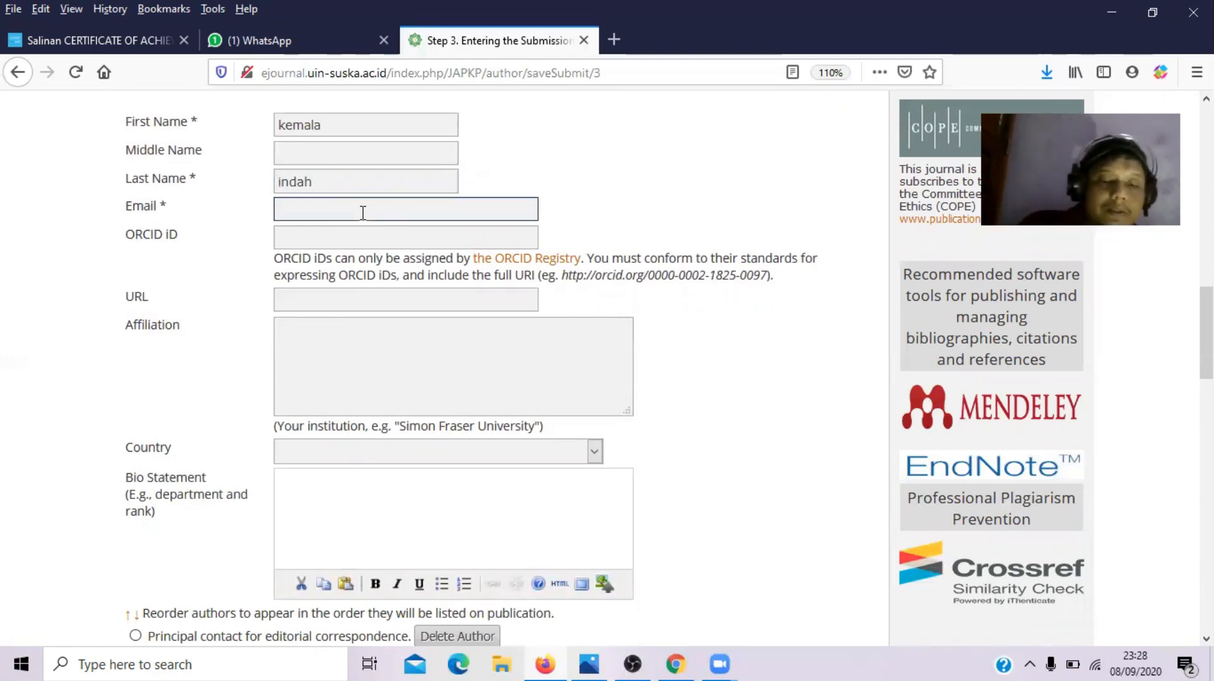
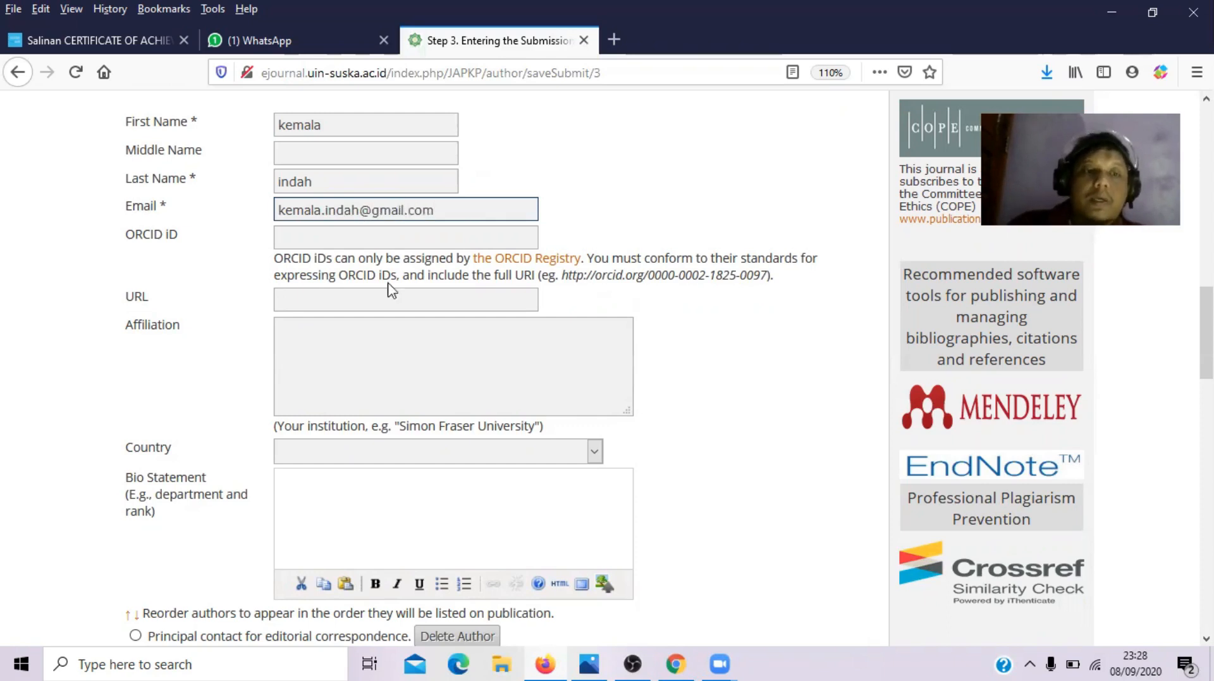
- Set the second author's affiliation to 'Universitas..' and country to Indonesia
{"action": "left_click", "coordinate": [392, 332]}
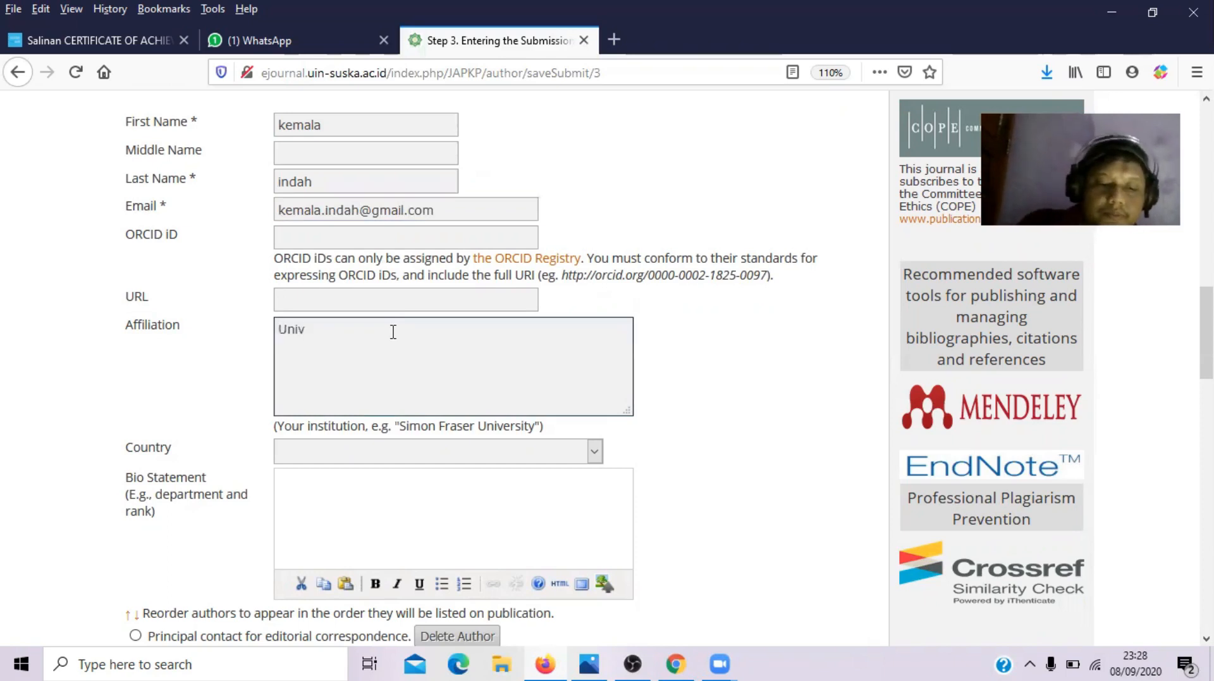
{"action": "type", "text": "Universiats"}
{"action": "key", "text": "BackSpace"}
{"action": "key", "text": "BackSpace"}
{"action": "type", "text": "ta"}
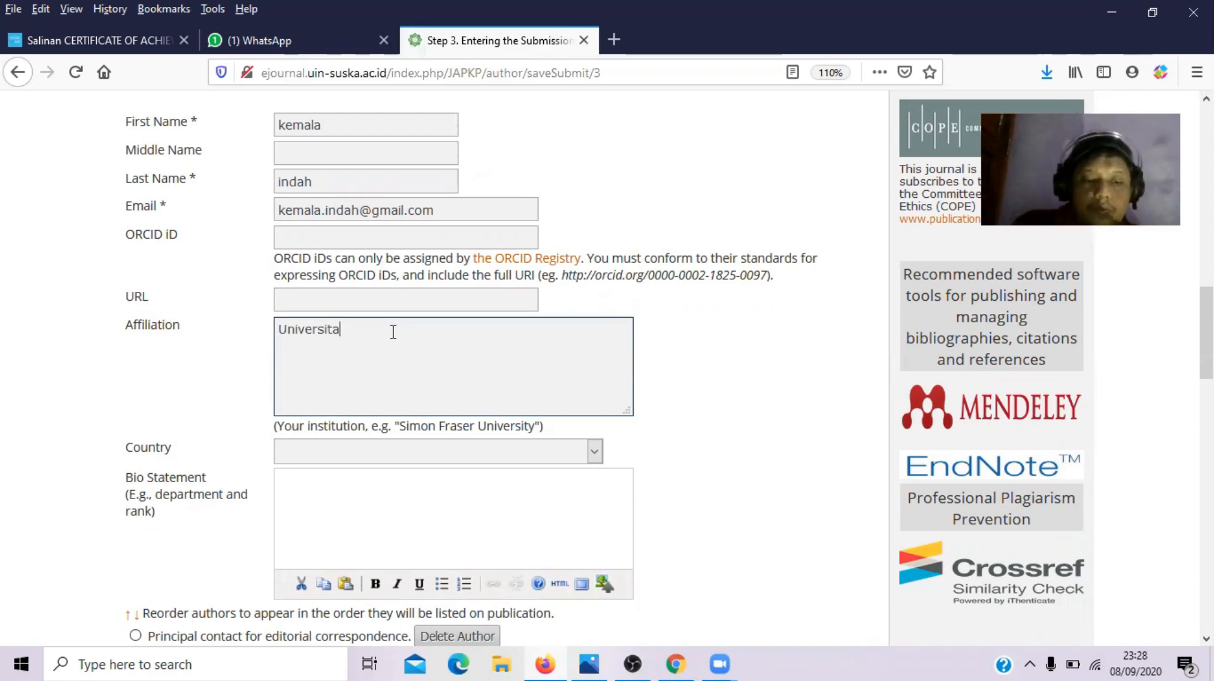
{"action": "type", "text": "s..."}
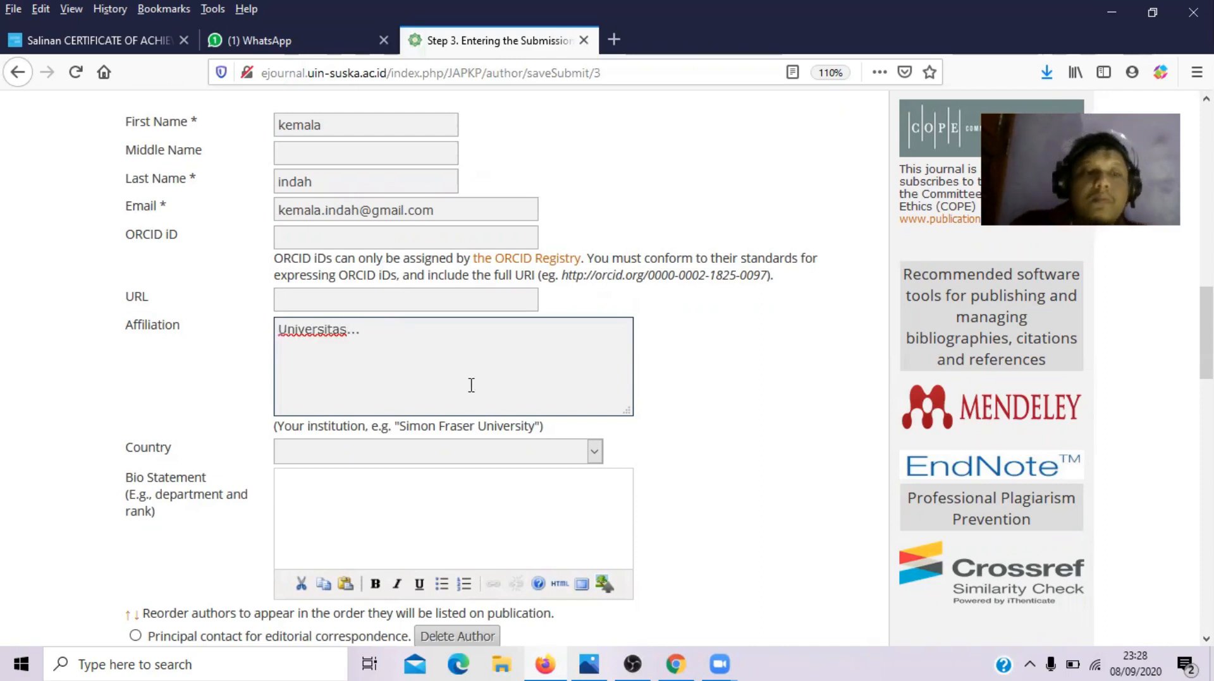
{"action": "left_click", "coordinate": [594, 452]}
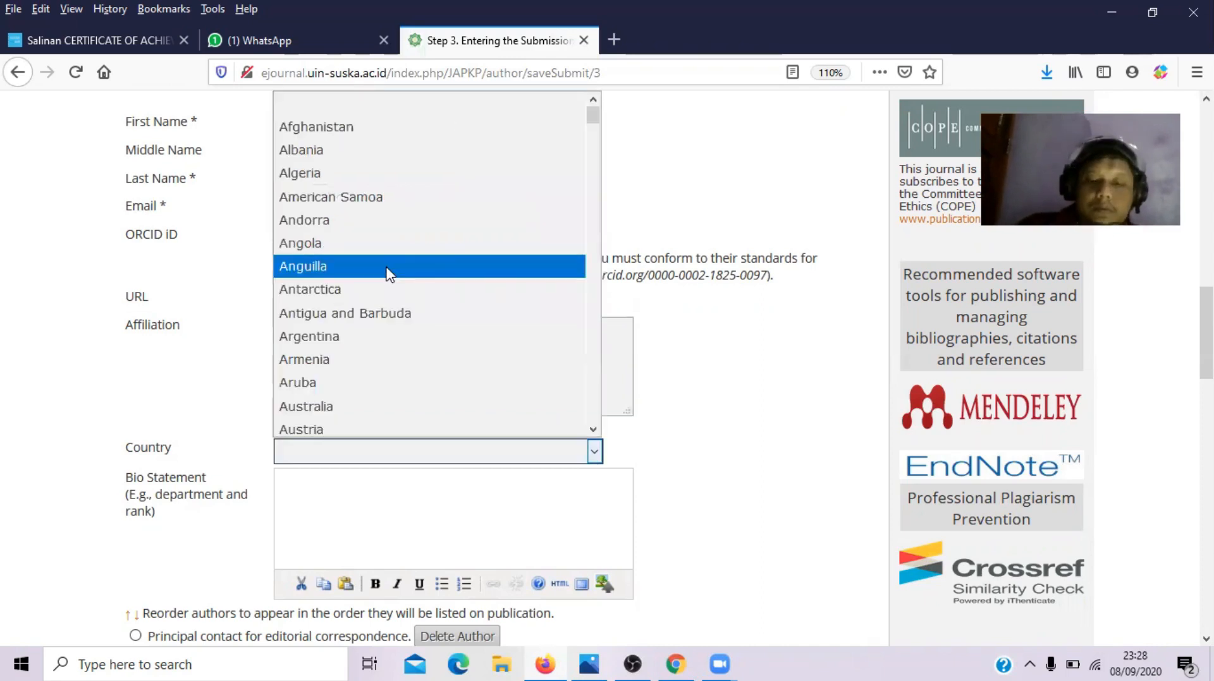
{"action": "type", "text": "indo"}
{"action": "key", "text": "Return"}
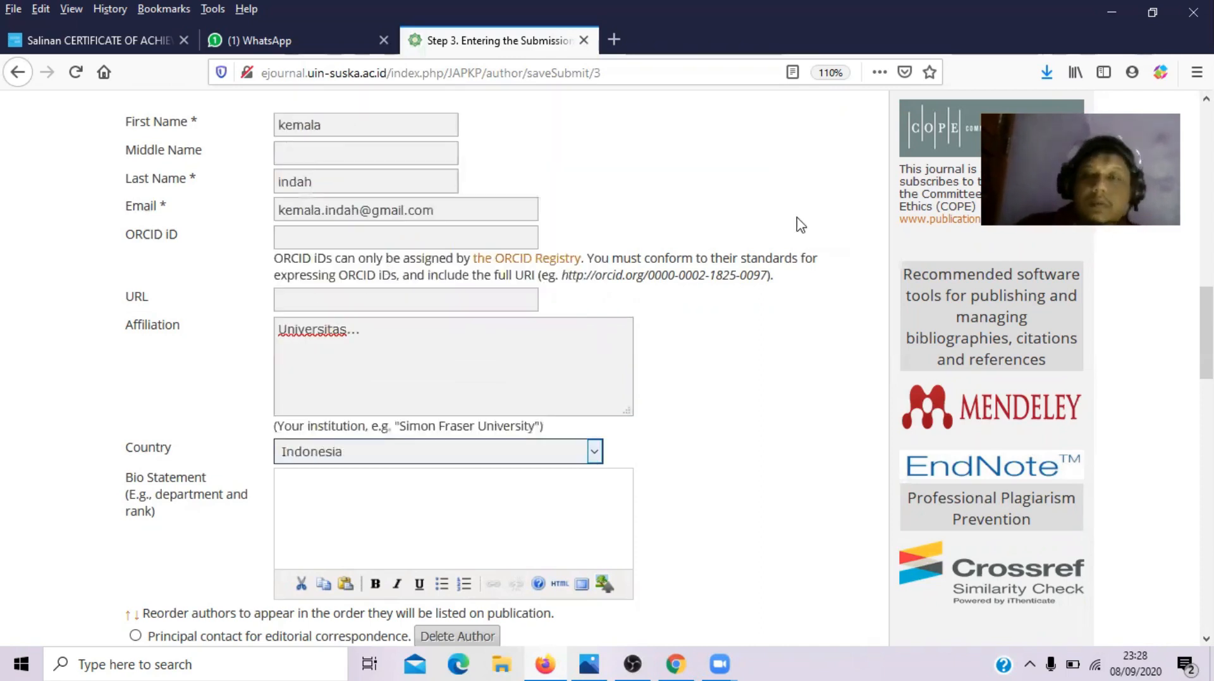
- Clear the trial title 'pengaruh kehidupan dalam' from the Title field
{"action": "scroll", "coordinate": [801, 224], "scroll_direction": "down", "scroll_amount": 6}
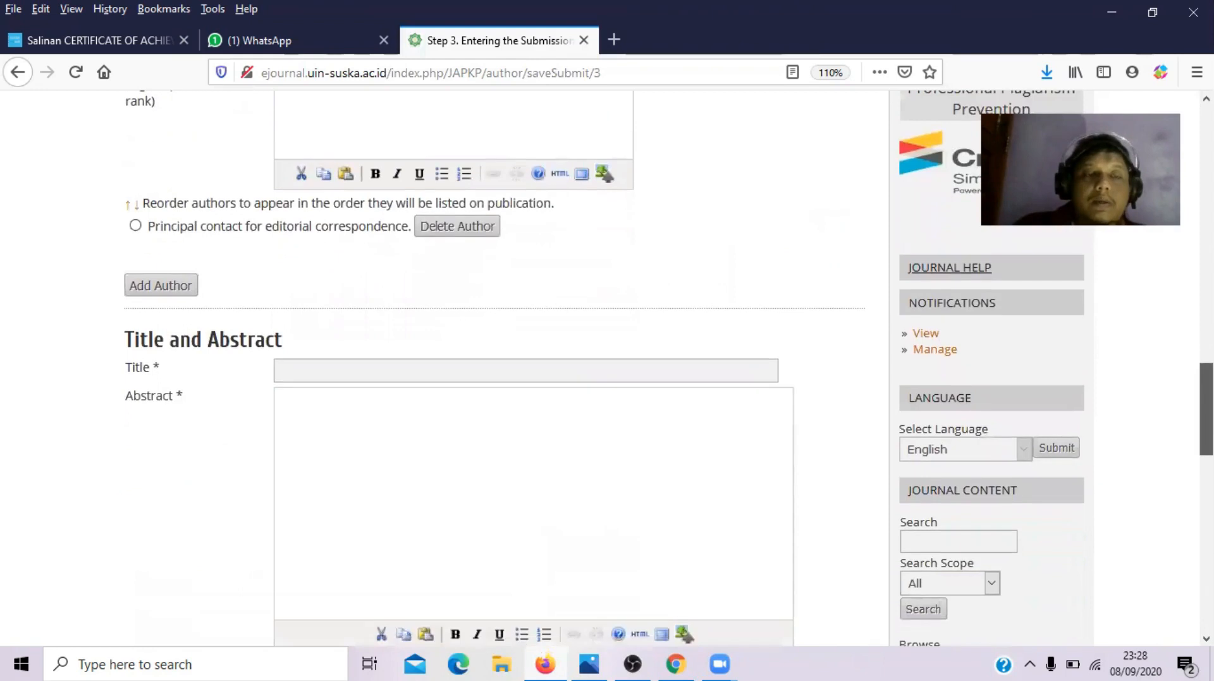
{"action": "scroll", "coordinate": [801, 224], "scroll_direction": "up", "scroll_amount": 2}
{"action": "scroll", "coordinate": [376, 383], "scroll_direction": "up", "scroll_amount": 1}
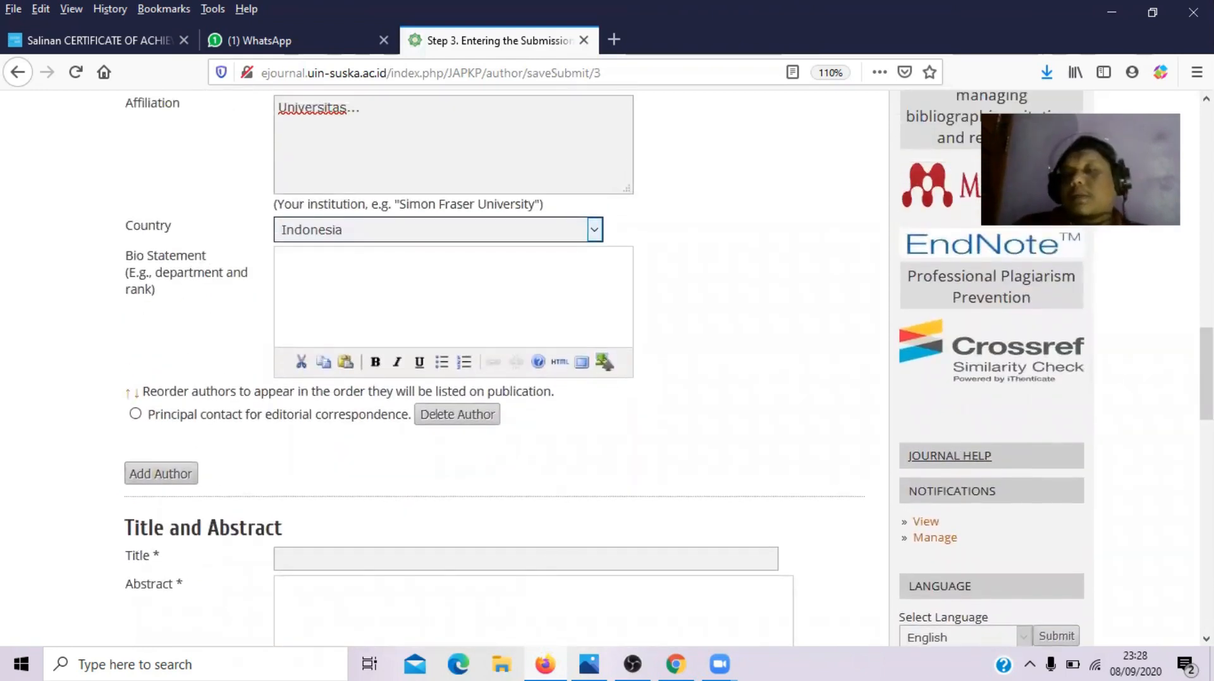
{"action": "scroll", "coordinate": [501, 282], "scroll_direction": "down", "scroll_amount": 5}
{"action": "left_click", "coordinate": [316, 257]}
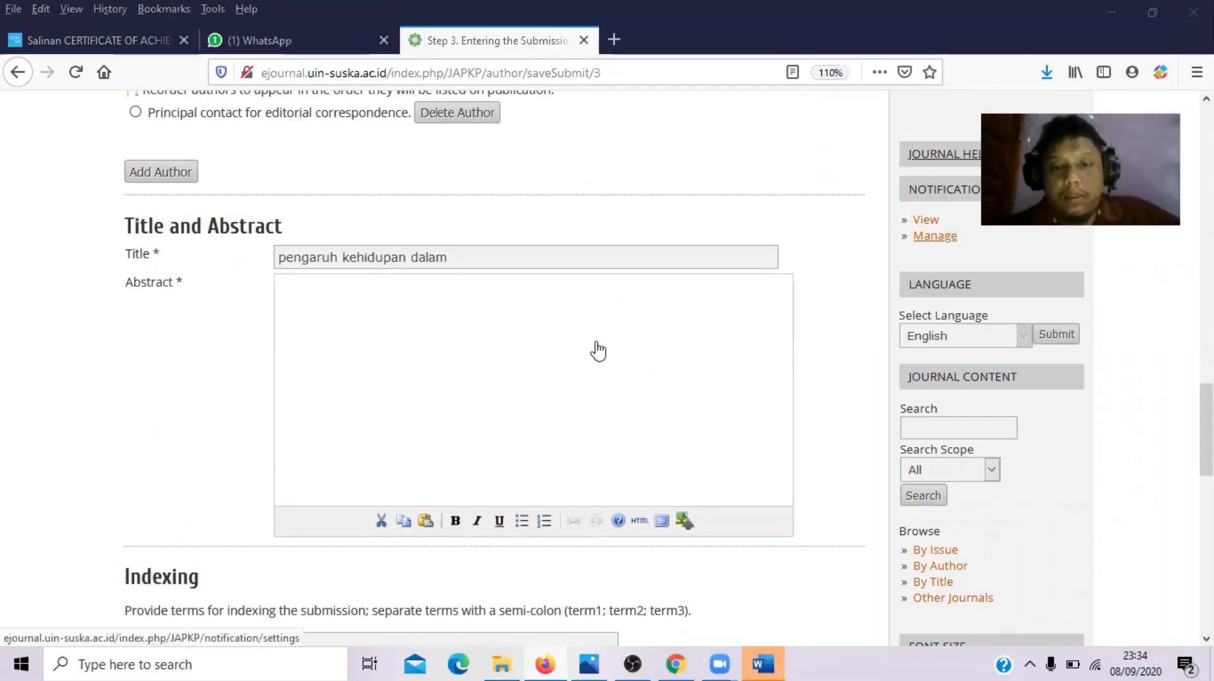
{"action": "left_click", "coordinate": [557, 316]}
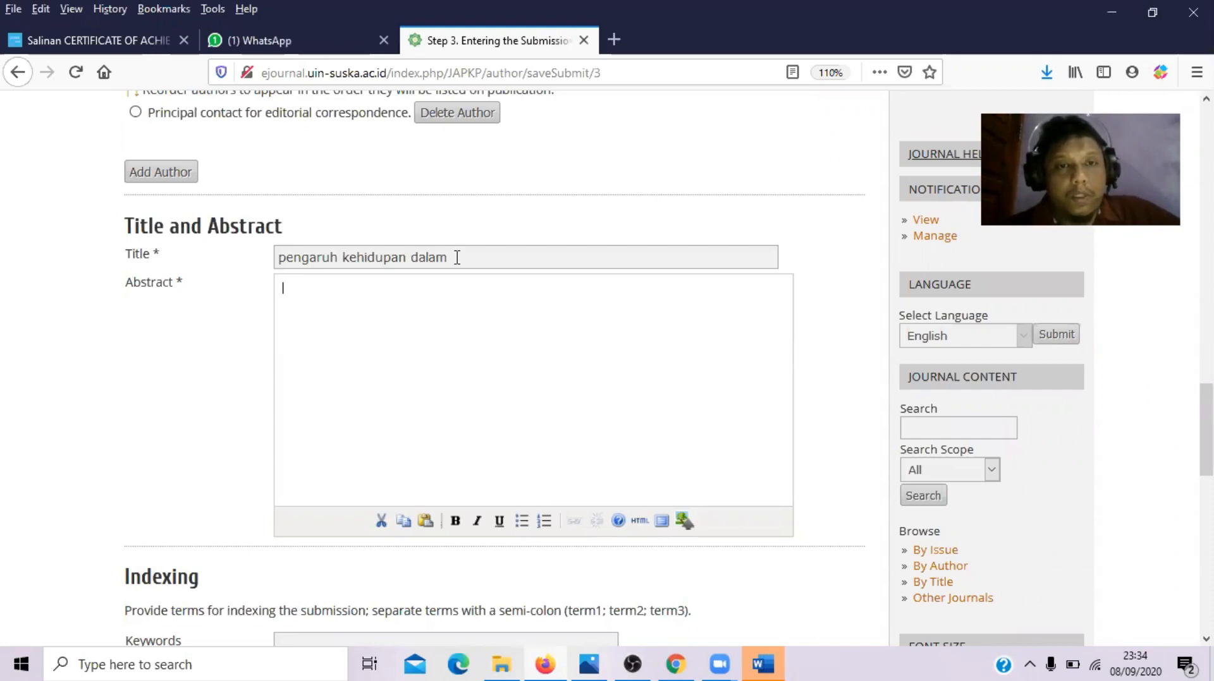
{"action": "left_click_drag", "start_coordinate": [457, 257], "coordinate": [8, 266]}
{"action": "key", "text": "BackSpace"}
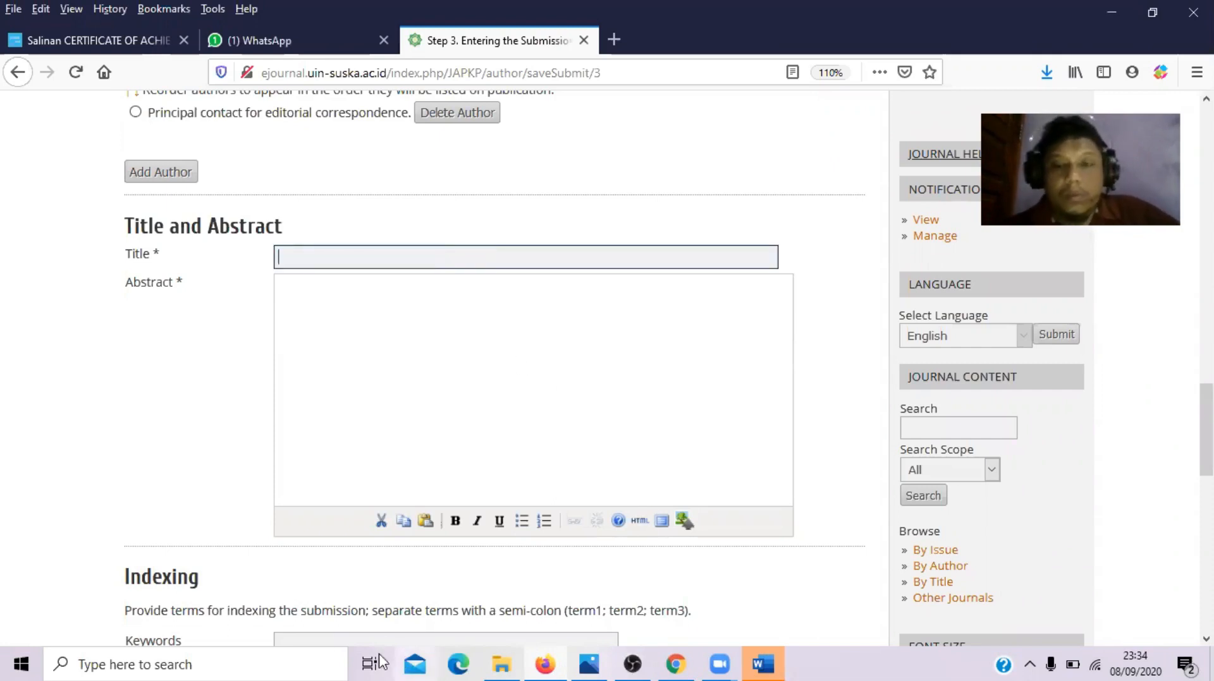
- Copy the article title from the Word manuscript into the Title field
{"action": "left_click", "coordinate": [763, 664]}
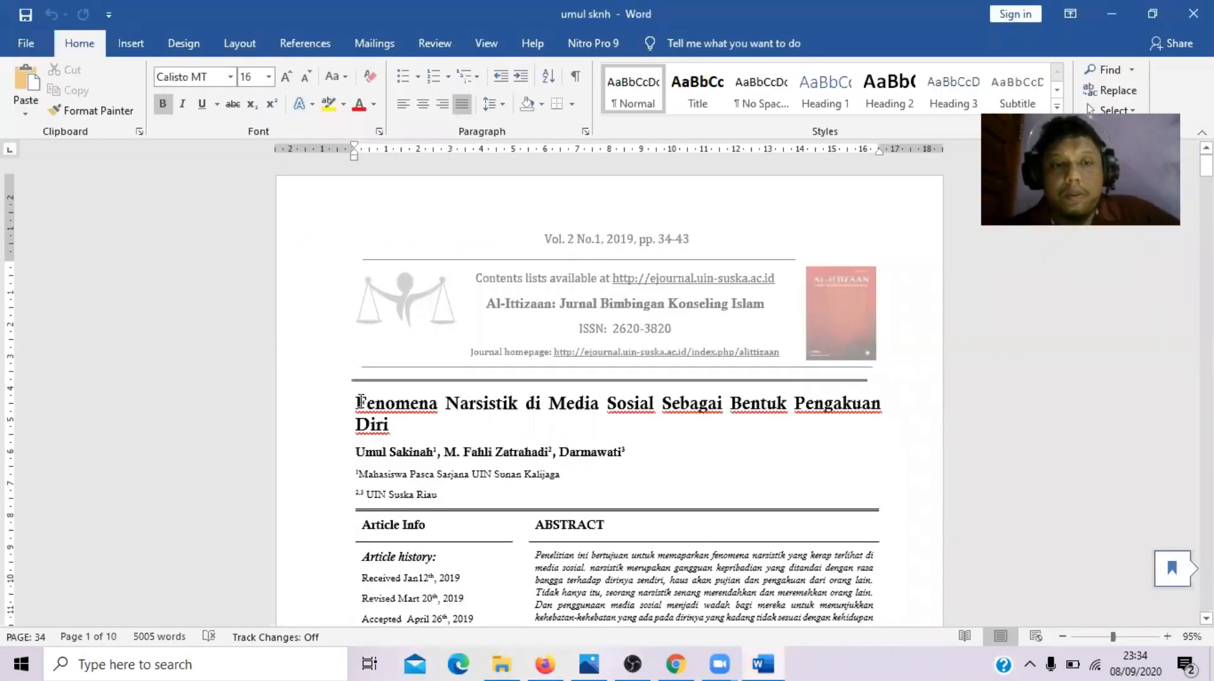
{"action": "triple_click", "coordinate": [387, 422]}
{"action": "key", "text": "ctrl+c"}
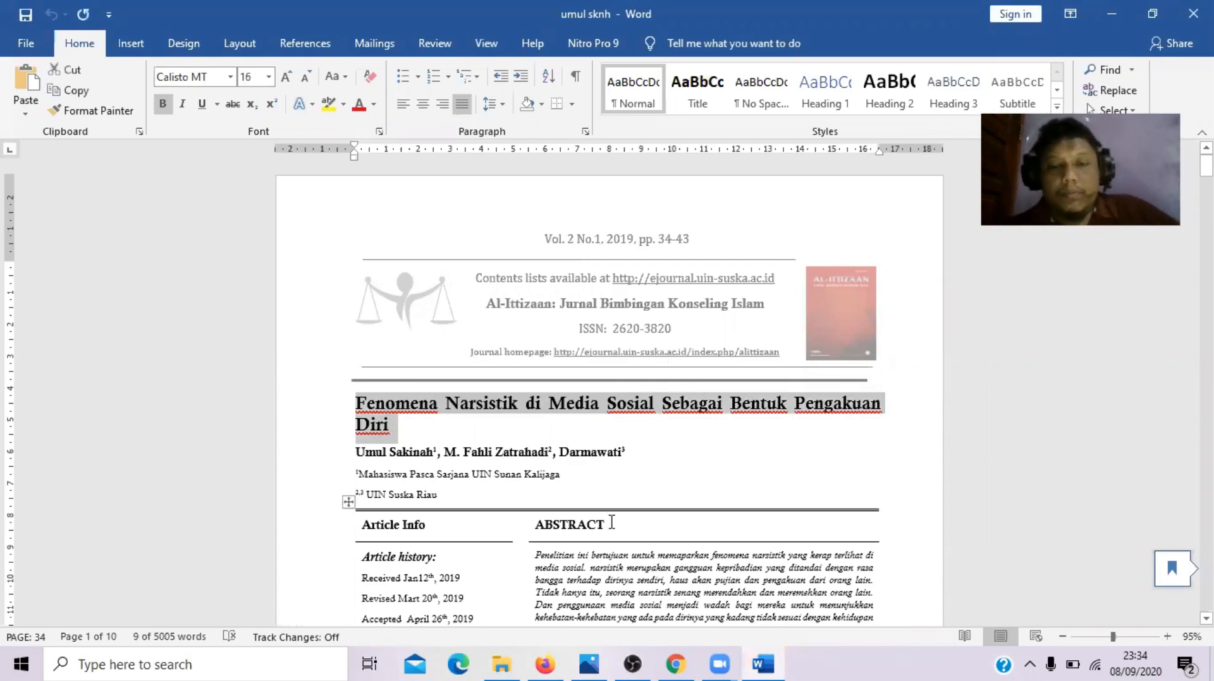
{"action": "left_click", "coordinate": [542, 662]}
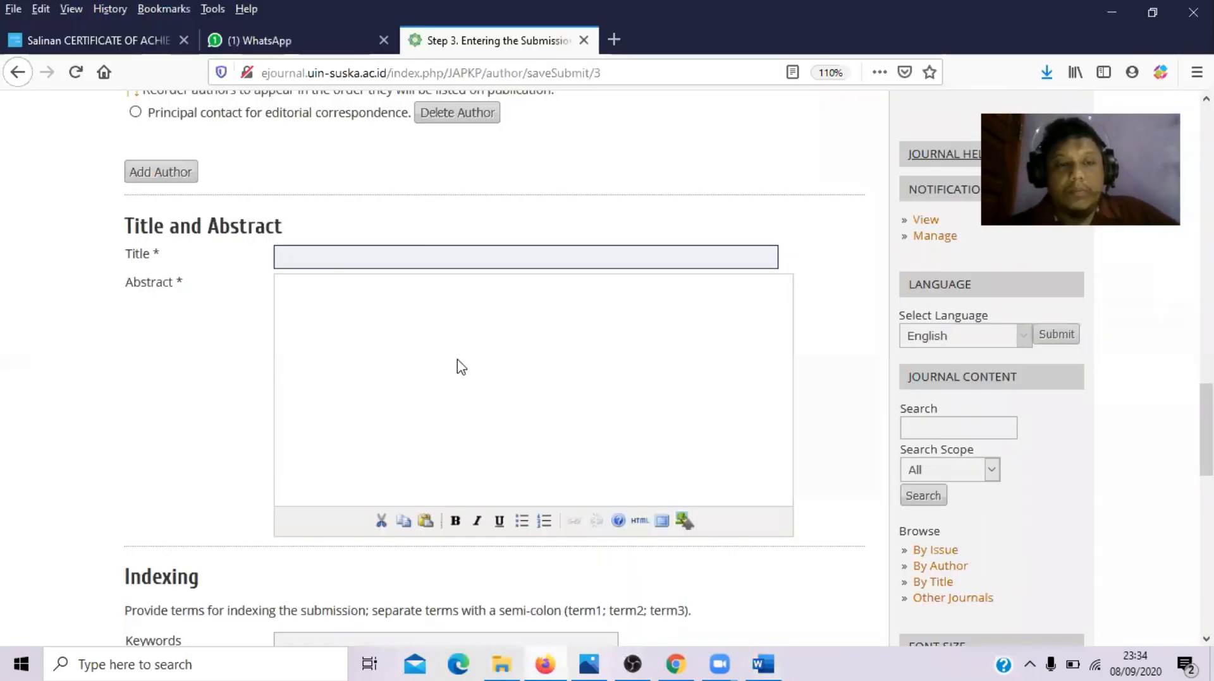
{"action": "key", "text": "ctrl+v"}
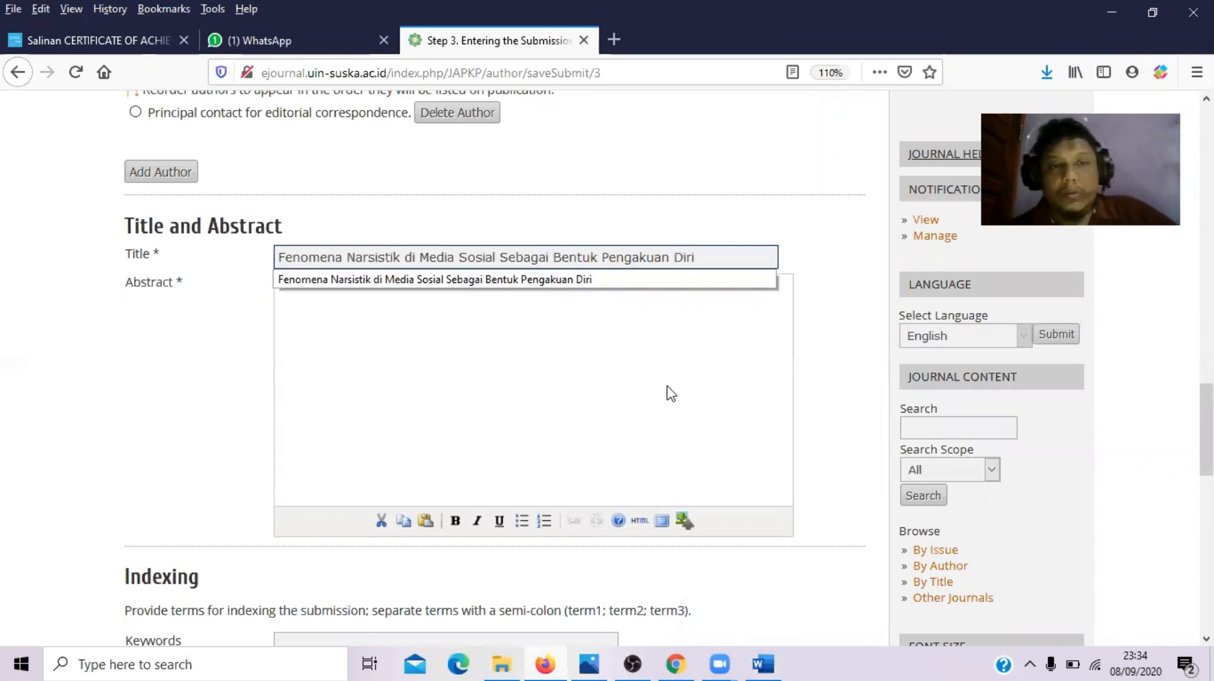
{"action": "left_click", "coordinate": [670, 393]}
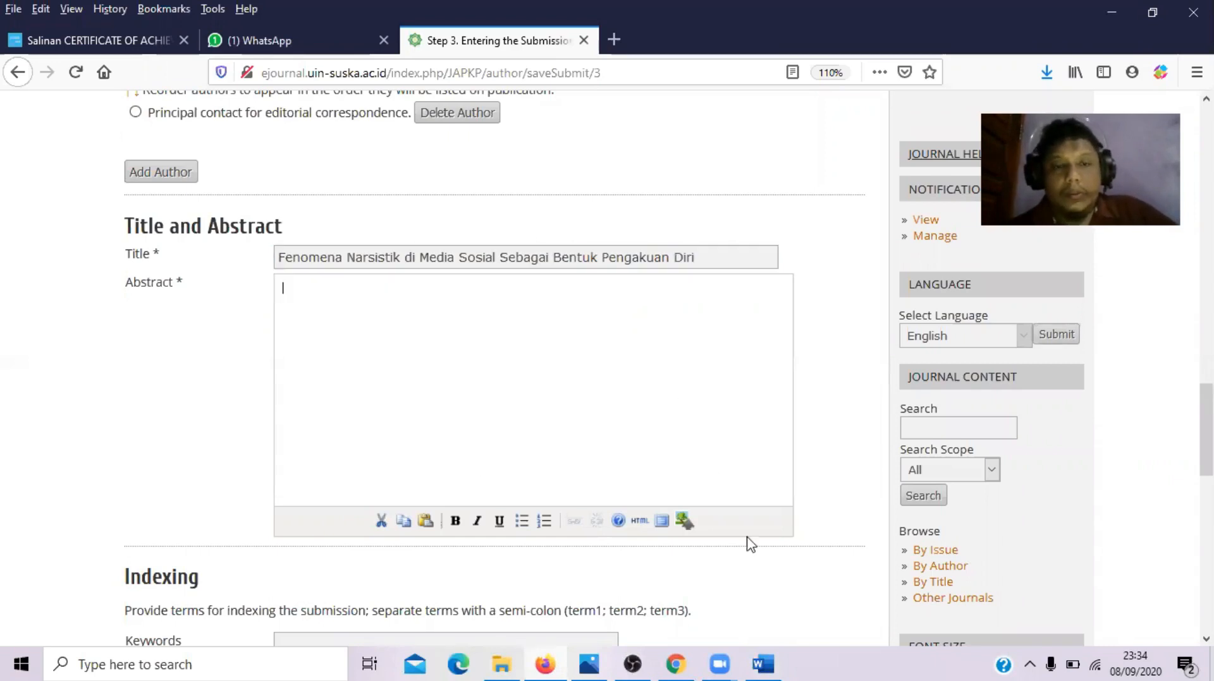
- Copy the abstract paragraph from Word into the Abstract field
{"action": "left_click", "coordinate": [775, 663]}
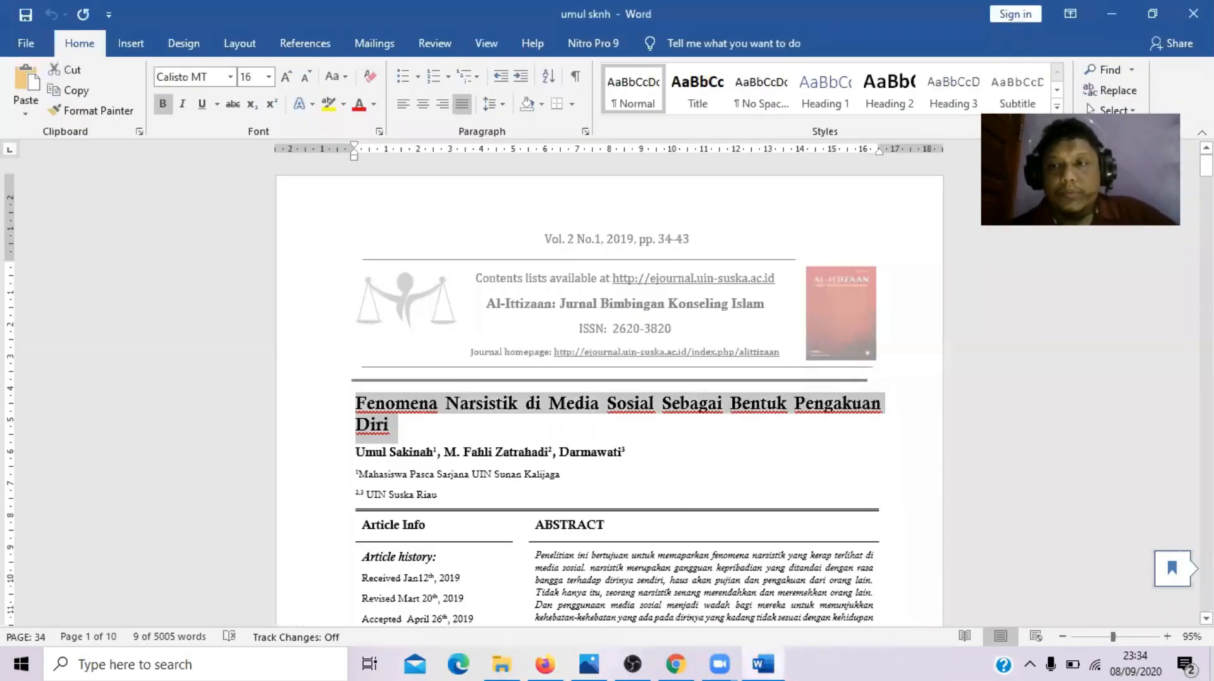
{"action": "scroll", "coordinate": [609, 392], "scroll_direction": "down", "scroll_amount": 5}
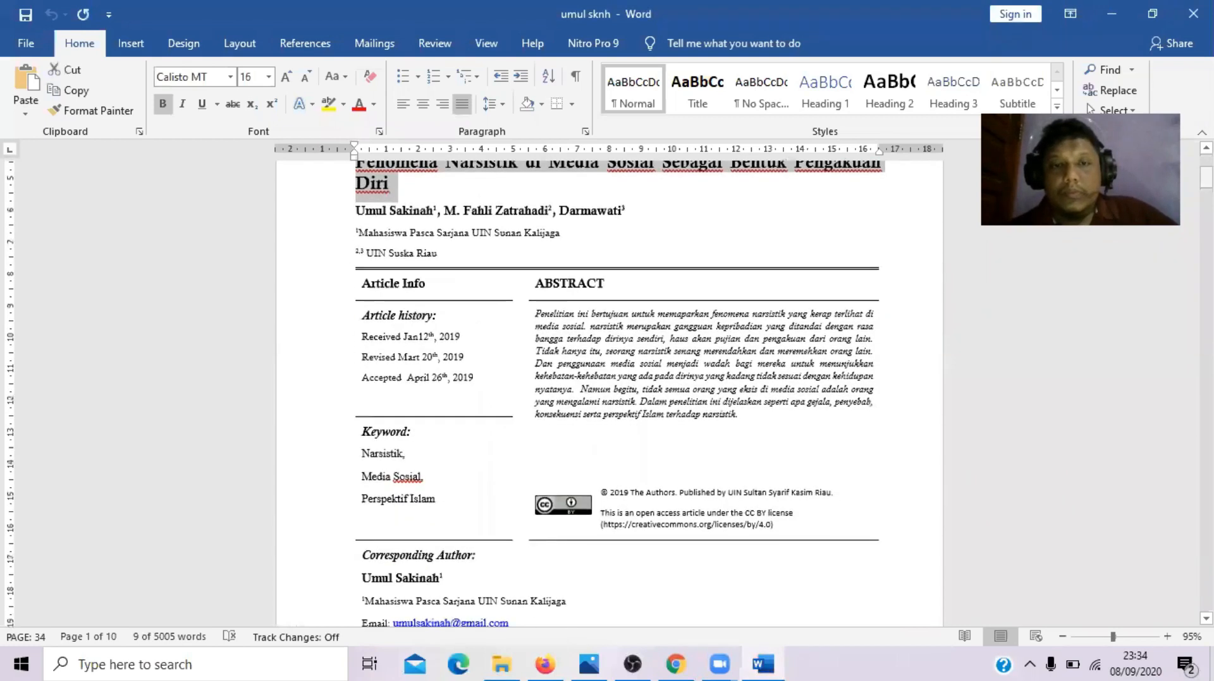
{"action": "left_click_drag", "start_coordinate": [536, 312], "coordinate": [753, 411]}
{"action": "key", "text": "ctrl+c"}
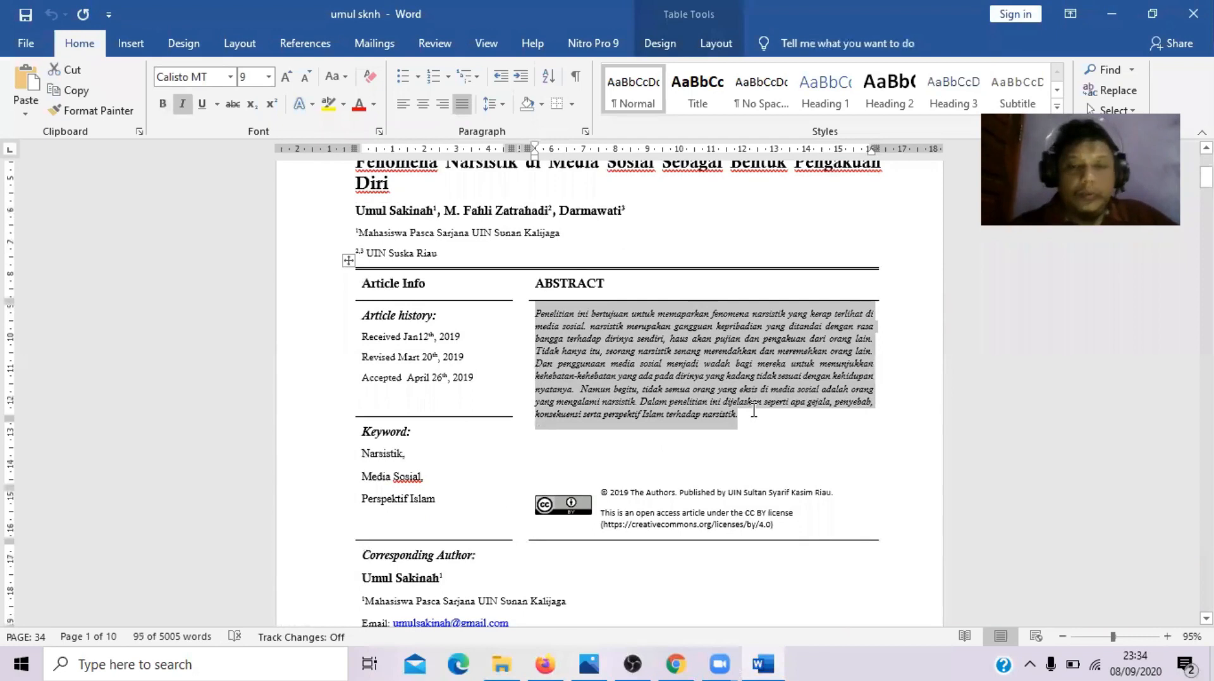
{"action": "left_click", "coordinate": [559, 662]}
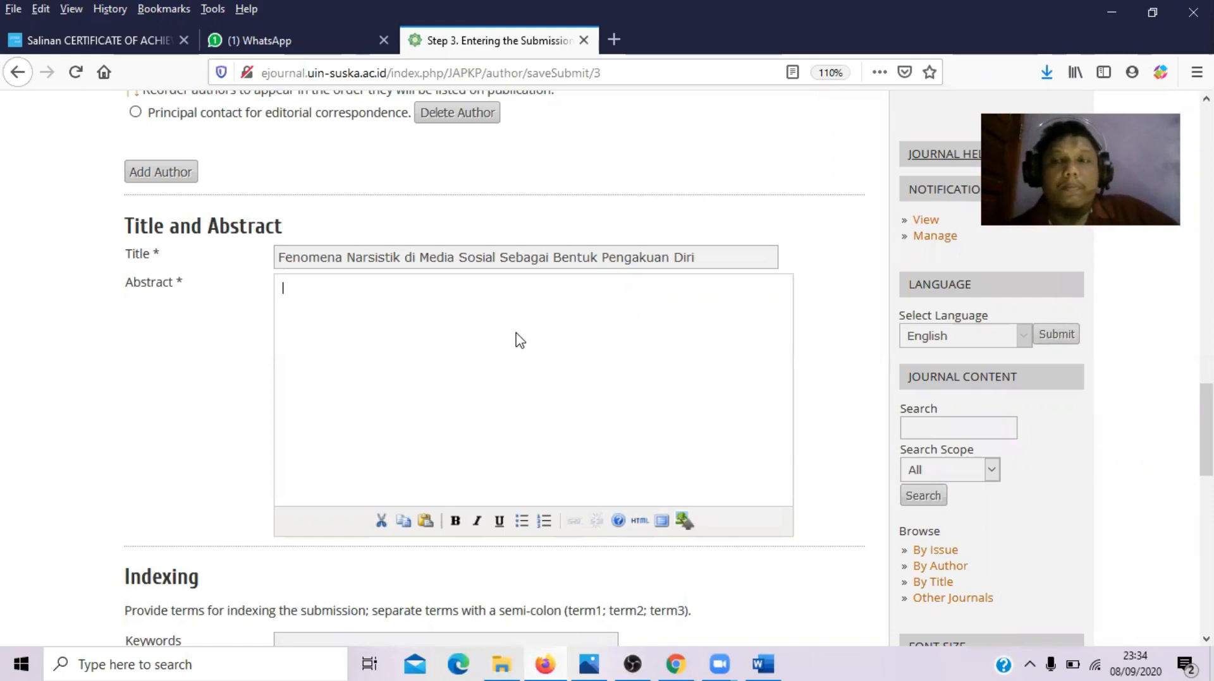
{"action": "key", "text": "ctrl+v"}
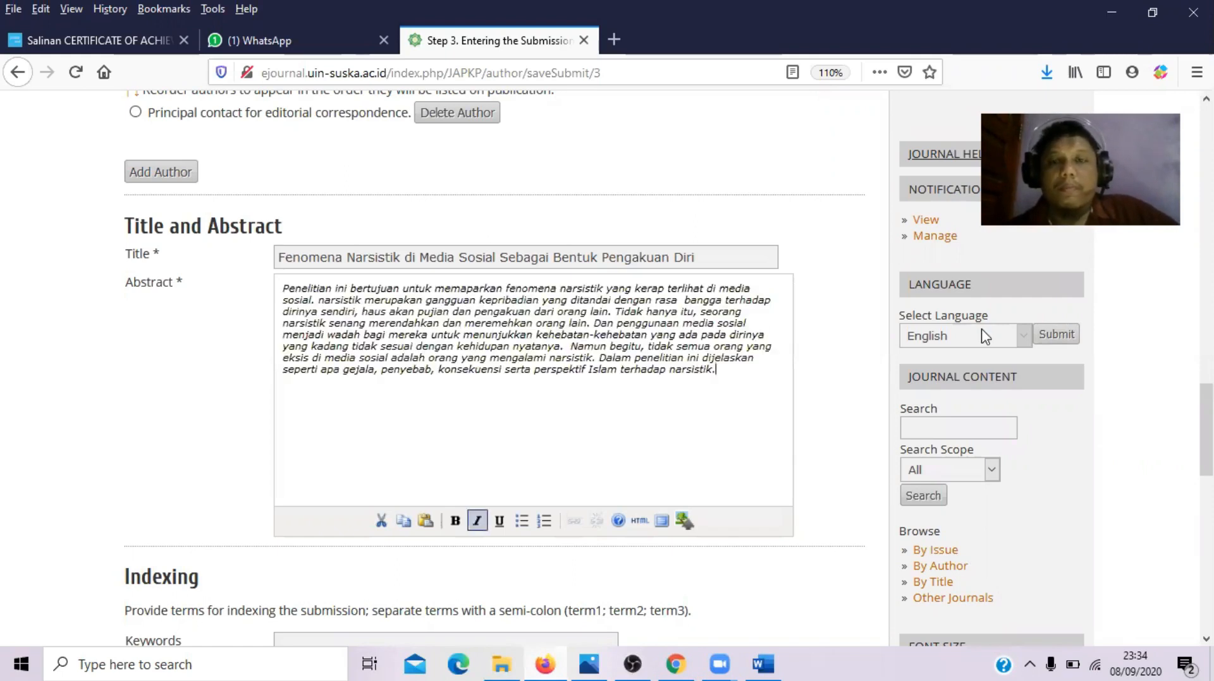
{"action": "scroll", "coordinate": [493, 366], "scroll_direction": "down", "scroll_amount": 3}
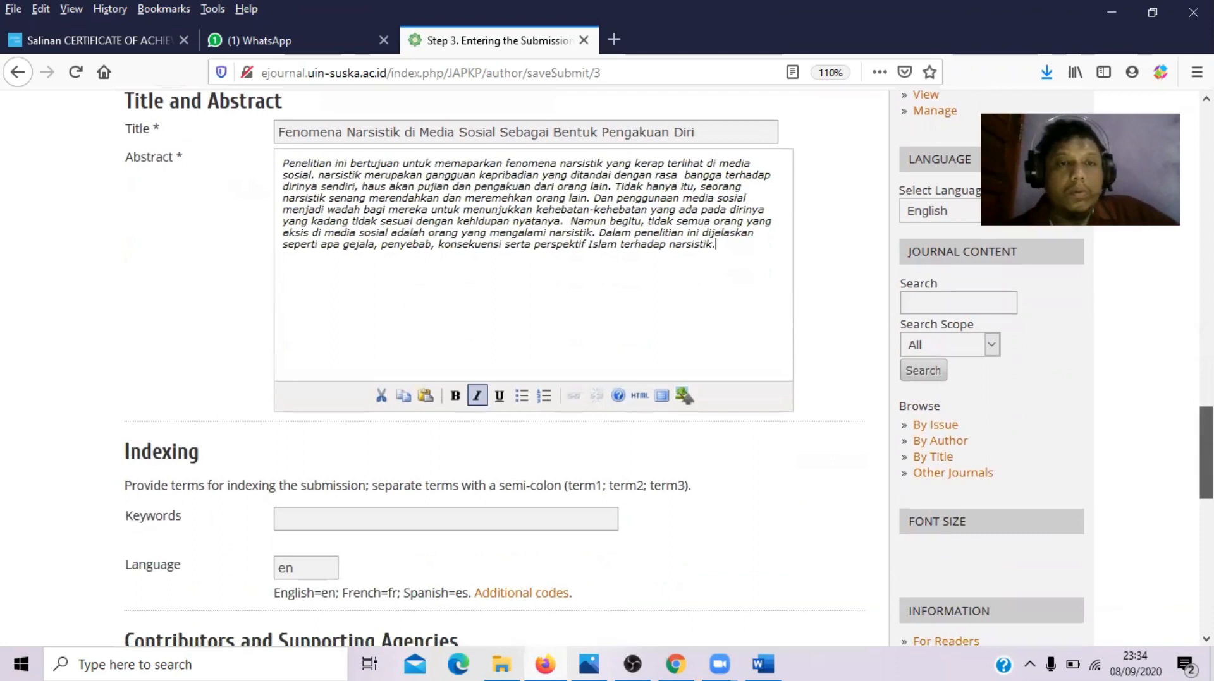
{"action": "scroll", "coordinate": [1087, 464], "scroll_direction": "down", "scroll_amount": 1}
- Copy the keywords Narsistik, Media Sosial, Perspektif Islam from Word into the Keywords field
{"action": "left_click", "coordinate": [363, 417]}
{"action": "left_click", "coordinate": [763, 664]}
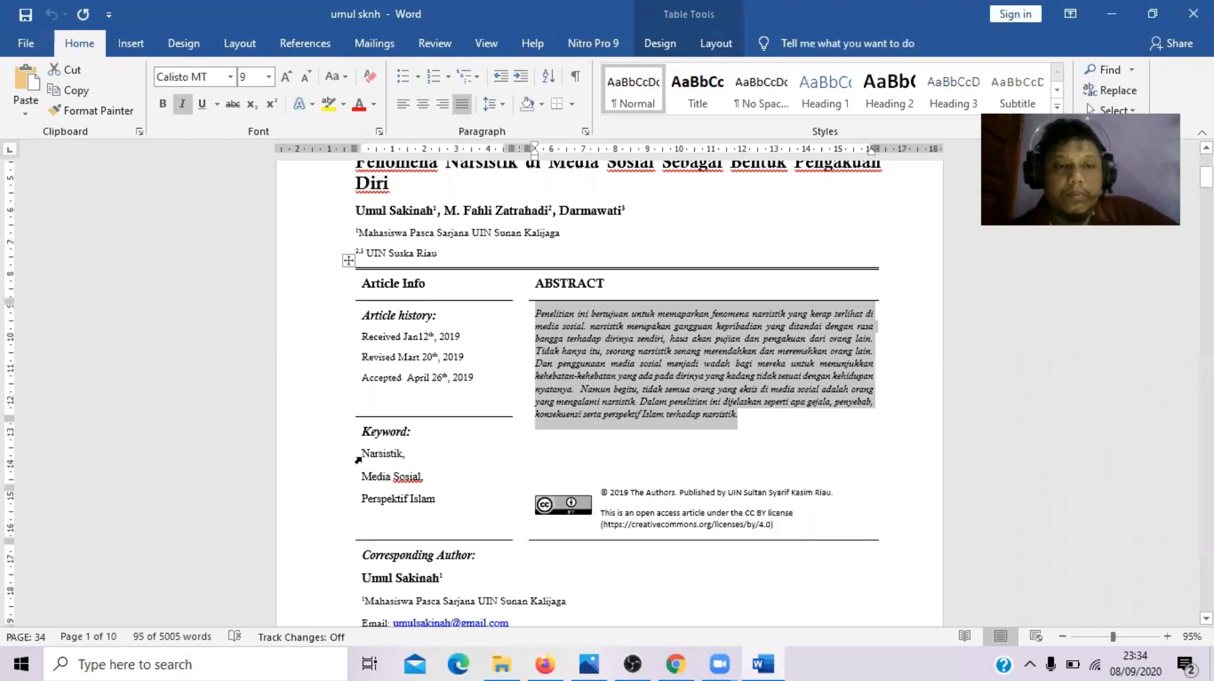
{"action": "left_click_drag", "start_coordinate": [362, 453], "coordinate": [436, 503]}
{"action": "key", "text": "ctrl+c"}
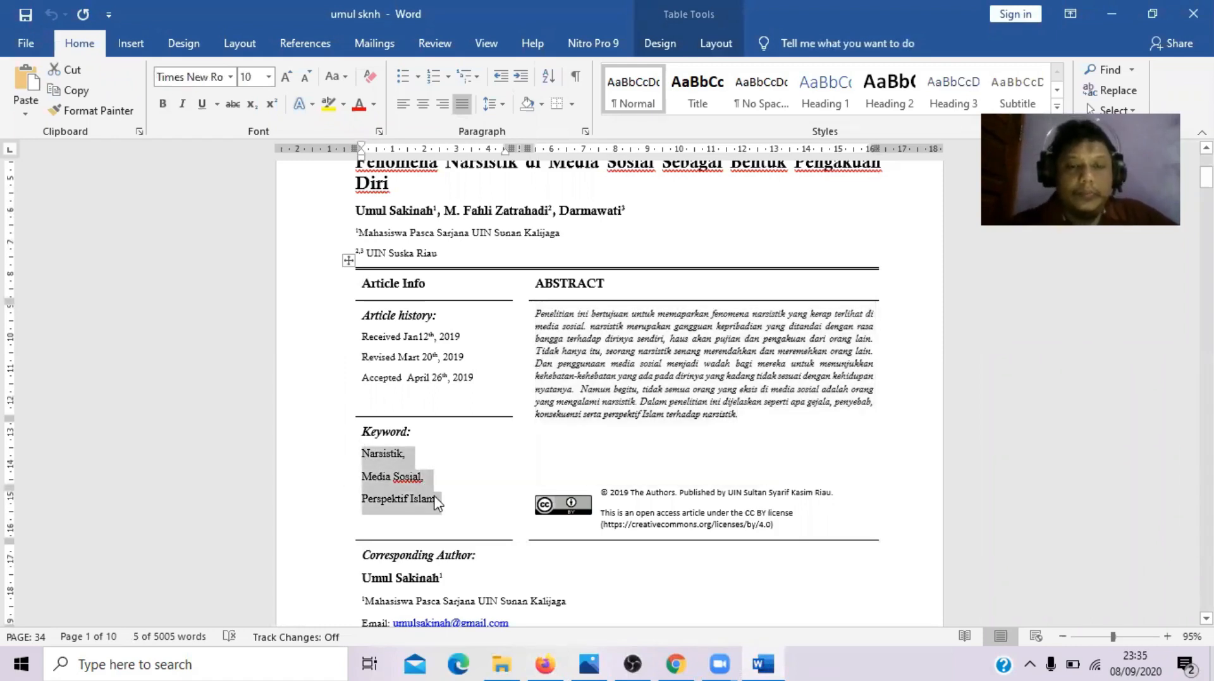
{"action": "left_click", "coordinate": [544, 664]}
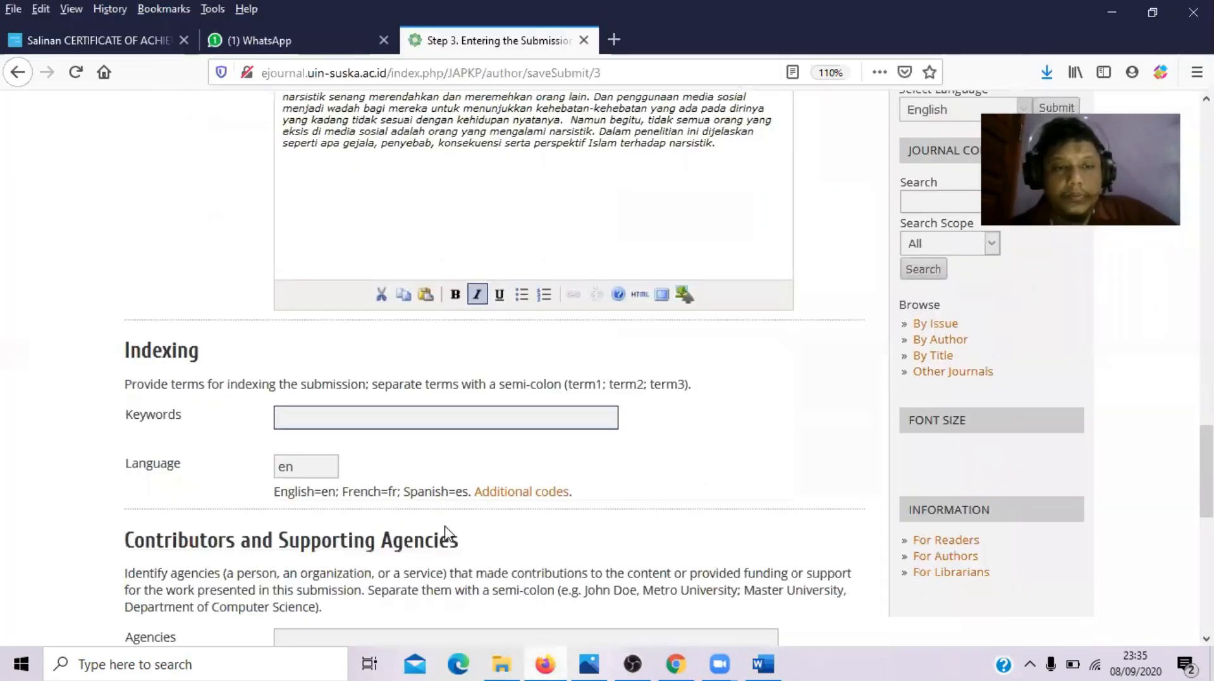
{"action": "key", "text": "ctrl+v"}
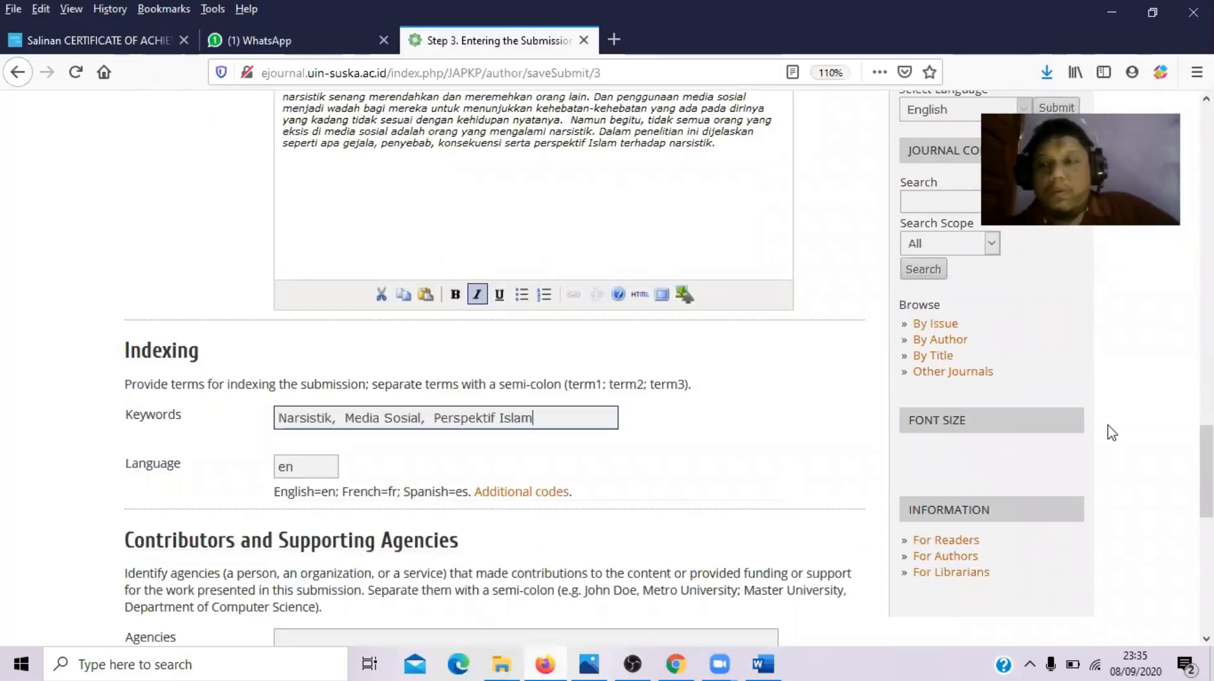
- Move down to the References box, then return to the Word manuscript
{"action": "scroll", "coordinate": [455, 443], "scroll_direction": "down", "scroll_amount": 6}
{"action": "left_click", "coordinate": [457, 492]}
{"action": "left_click", "coordinate": [770, 662]}
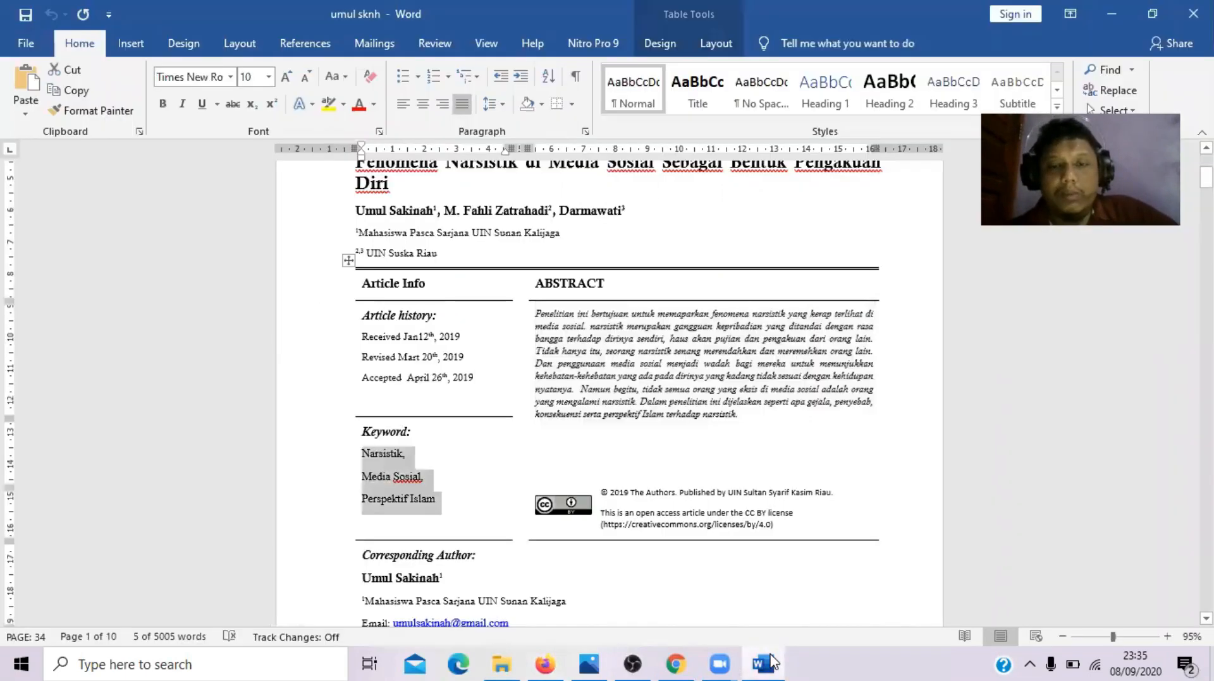
- Select the reference list at the end of the Word manuscript, undoing an accidental paste over it
{"action": "key", "text": "ctrl+a"}
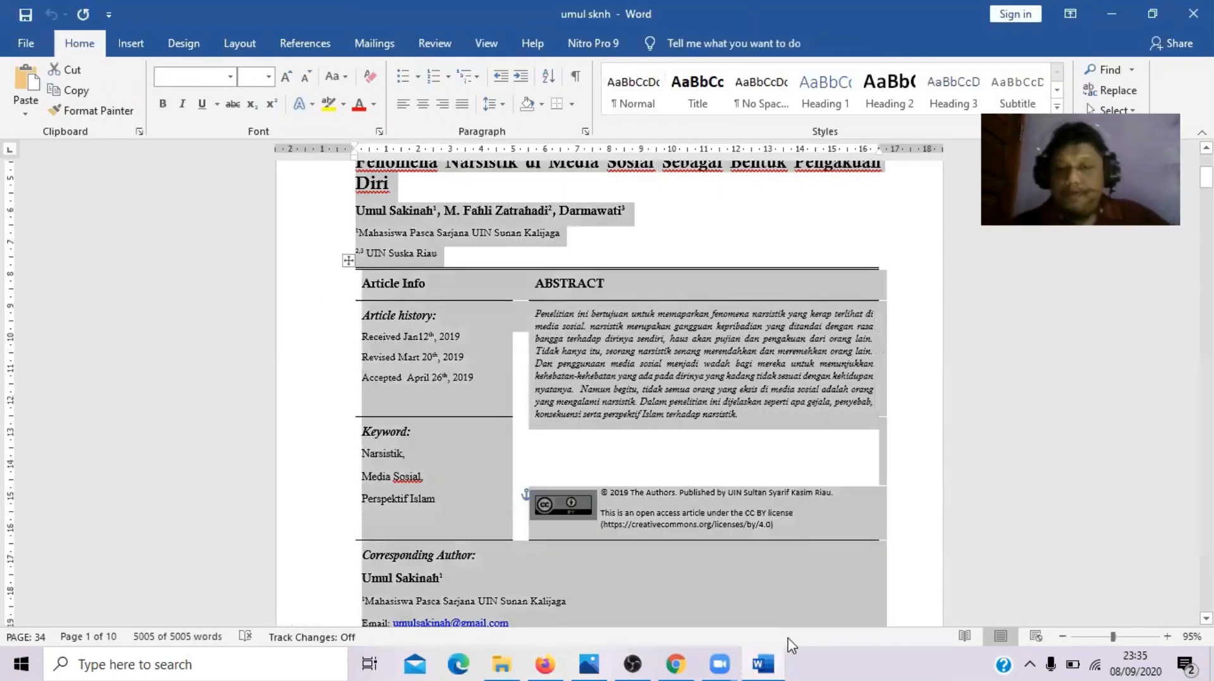
{"action": "key", "text": "ctrl+End"}
{"action": "key", "text": "shift+Up"}
{"action": "key", "text": "shift+Up"}
{"action": "key", "text": "shift+Up"}
{"action": "key", "text": "shift+Up"}
{"action": "key", "text": "shift+Up"}
{"action": "key", "text": "shift+Up"}
{"action": "key", "text": "shift+Up"}
{"action": "key", "text": "shift+Up"}
{"action": "key", "text": "shift+Up"}
{"action": "key", "text": "shift+Up"}
{"action": "key", "text": "shift+Up"}
{"action": "key", "text": "shift+Up"}
{"action": "key", "text": "shift+Up"}
{"action": "key", "text": "shift+Up"}
{"action": "key", "text": "shift+Up"}
{"action": "key", "text": "shift+Up"}
{"action": "key", "text": "shift+Up"}
{"action": "key", "text": "shift+Up"}
{"action": "key", "text": "shift+Up"}
{"action": "key", "text": "shift+Up"}
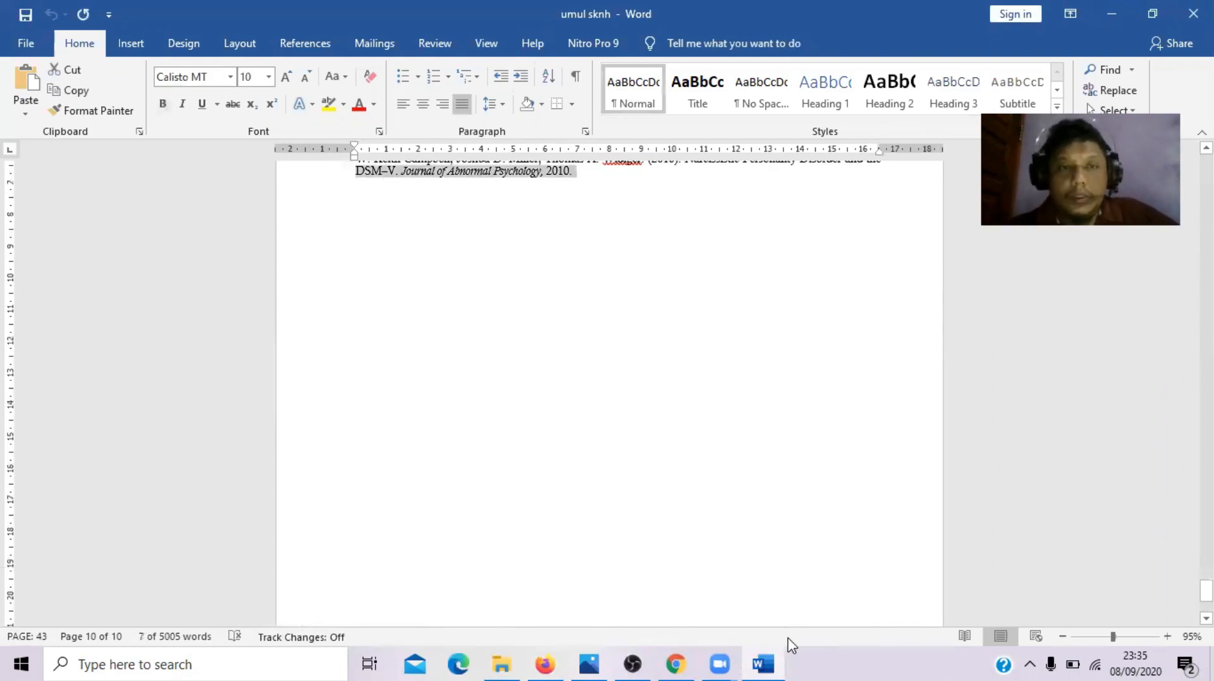
{"action": "key", "text": "shift+Up"}
{"action": "key", "text": "shift+Up"}
{"action": "key", "text": "shift+Up"}
{"action": "key", "text": "shift+Up"}
{"action": "key", "text": "shift+Up"}
{"action": "key", "text": "shift+Up"}
{"action": "key", "text": "shift+Up"}
{"action": "key", "text": "shift+Up"}
{"action": "key", "text": "shift+Up"}
{"action": "key", "text": "shift+Up"}
{"action": "key", "text": "shift+Up"}
{"action": "key", "text": "shift+Up"}
{"action": "key", "text": "shift+Up"}
{"action": "key", "text": "shift+Up"}
{"action": "key", "text": "shift+Up"}
{"action": "key", "text": "shift+Up"}
{"action": "key", "text": "shift+Up"}
{"action": "key", "text": "shift+Up"}
{"action": "key", "text": "shift+Up"}
{"action": "key", "text": "shift+Up"}
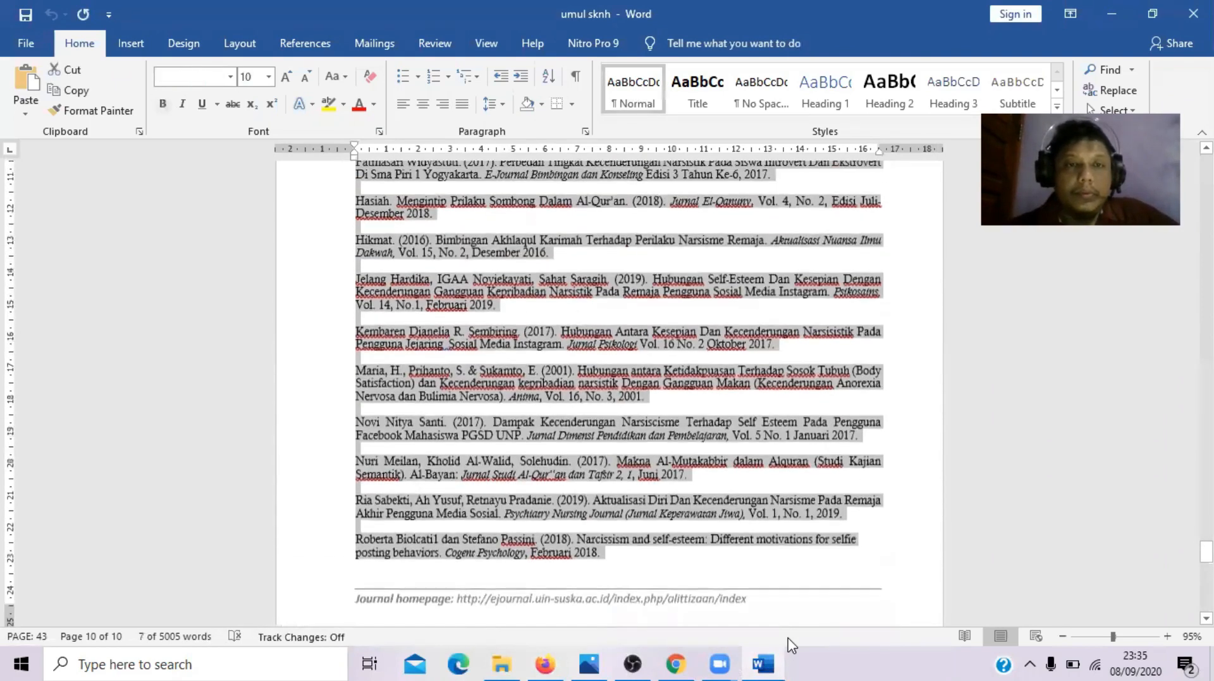
{"action": "key", "text": "shift+Up"}
{"action": "key", "text": "shift+Up"}
{"action": "key", "text": "shift+Up"}
{"action": "key", "text": "shift+Up"}
{"action": "key", "text": "shift+Up"}
{"action": "key", "text": "shift+Up"}
{"action": "key", "text": "shift+Up"}
{"action": "key", "text": "shift+Up"}
{"action": "key", "text": "shift+Up"}
{"action": "key", "text": "shift+Up"}
{"action": "key", "text": "shift+Up"}
{"action": "key", "text": "shift+Up"}
{"action": "key", "text": "shift+Up"}
{"action": "key", "text": "shift+Up"}
{"action": "key", "text": "shift+Up"}
{"action": "key", "text": "shift+Up"}
{"action": "key", "text": "shift+Up"}
{"action": "key", "text": "shift+Up"}
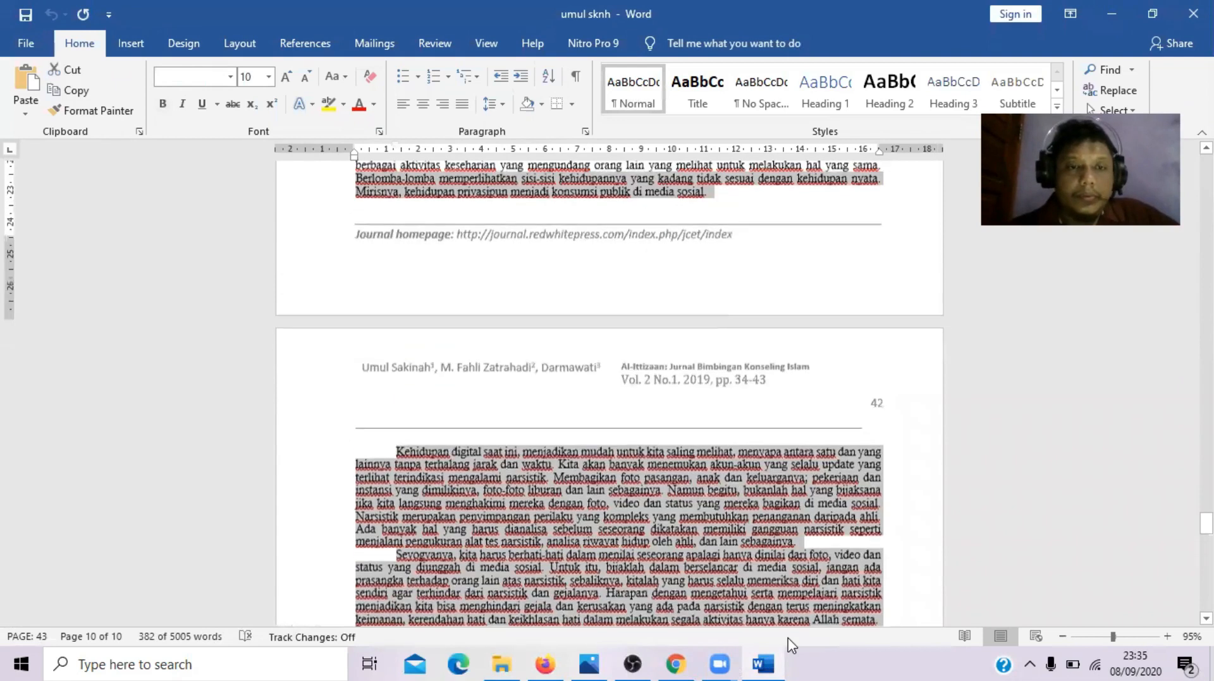
{"action": "key", "text": "shift+Up"}
{"action": "key", "text": "shift+Up"}
{"action": "key", "text": "shift+Up"}
{"action": "key", "text": "shift+Up"}
{"action": "key", "text": "shift+Up"}
{"action": "key", "text": "shift+Up"}
{"action": "key", "text": "shift+Up"}
{"action": "key", "text": "shift+Up"}
{"action": "key", "text": "shift+Up"}
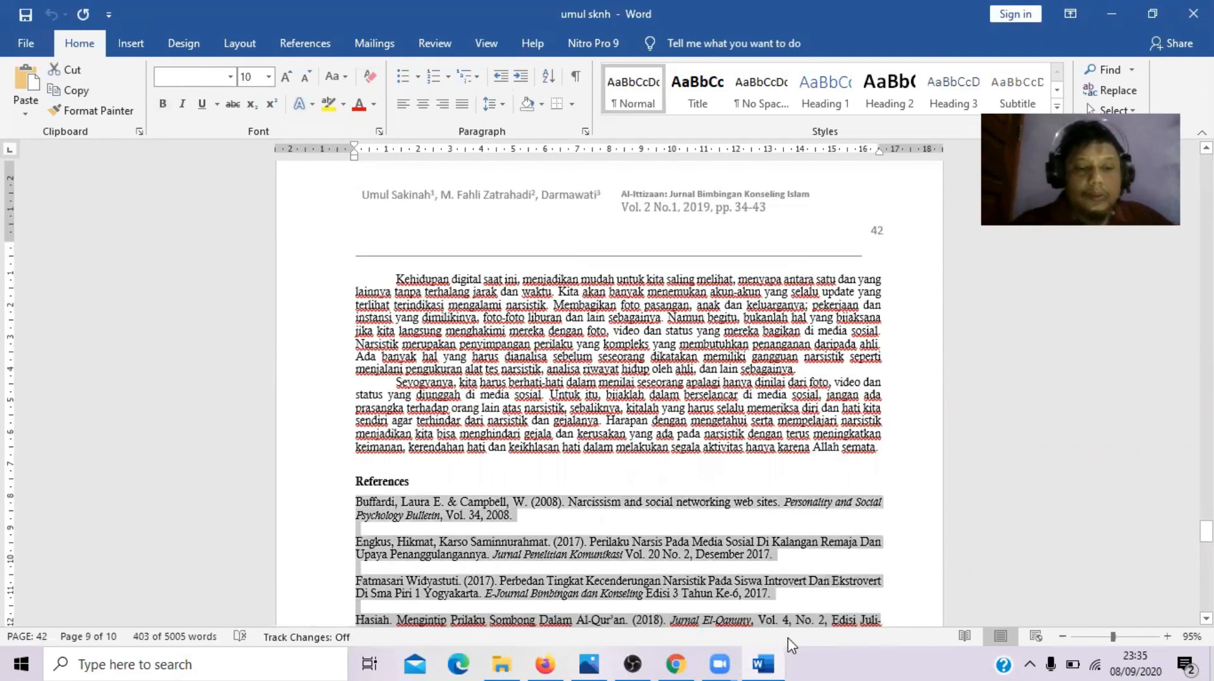
{"action": "type", "text": "Narsistik, Media Sosial, Perspektif Islam"}
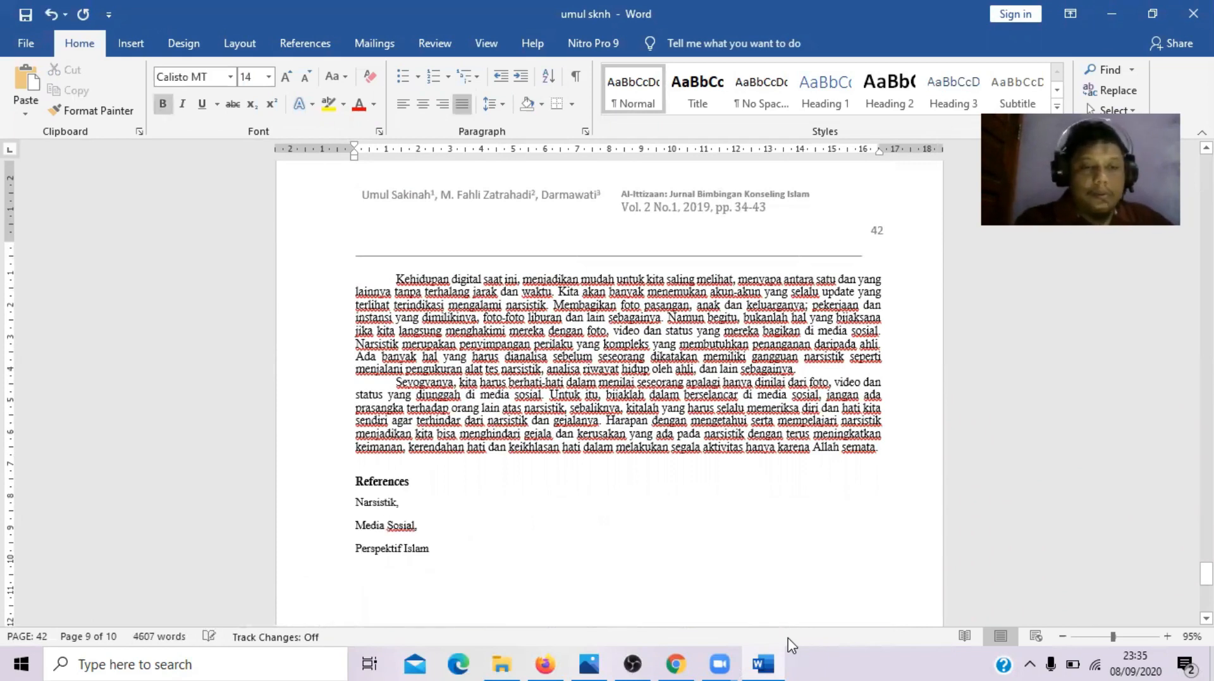
{"action": "key", "text": "ctrl+z"}
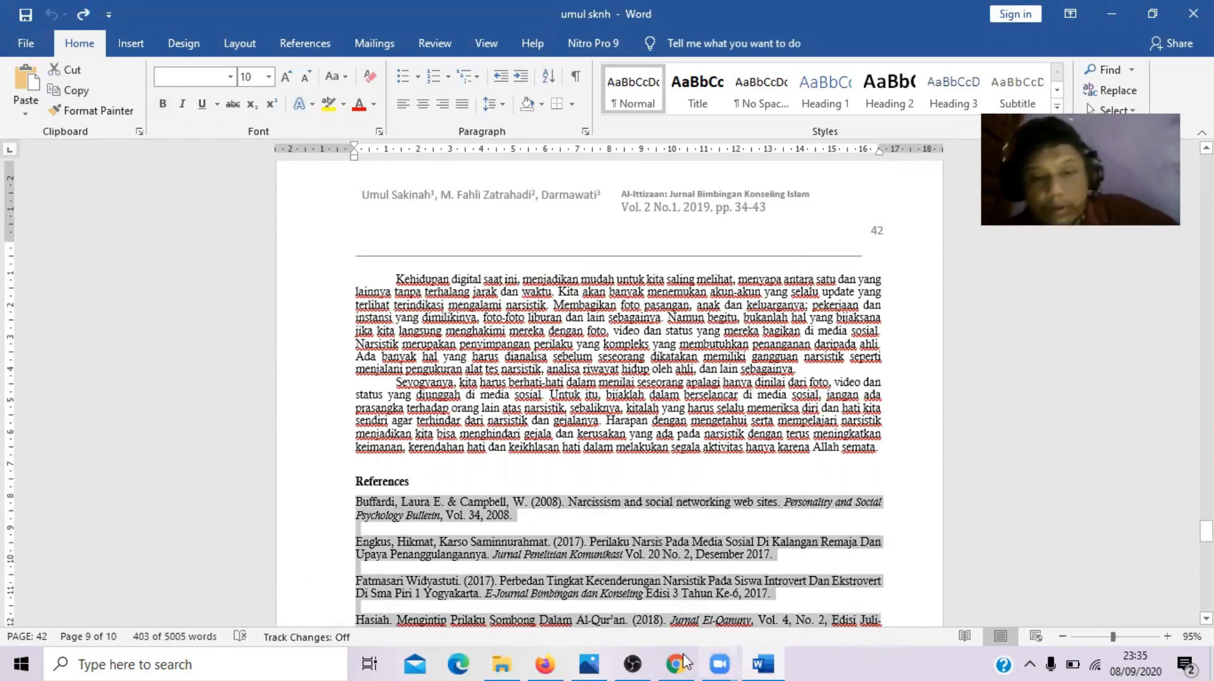
- Paste the reference list, starting with Buffardi (2008), into References and scroll the box to its top
{"action": "left_click", "coordinate": [556, 661]}
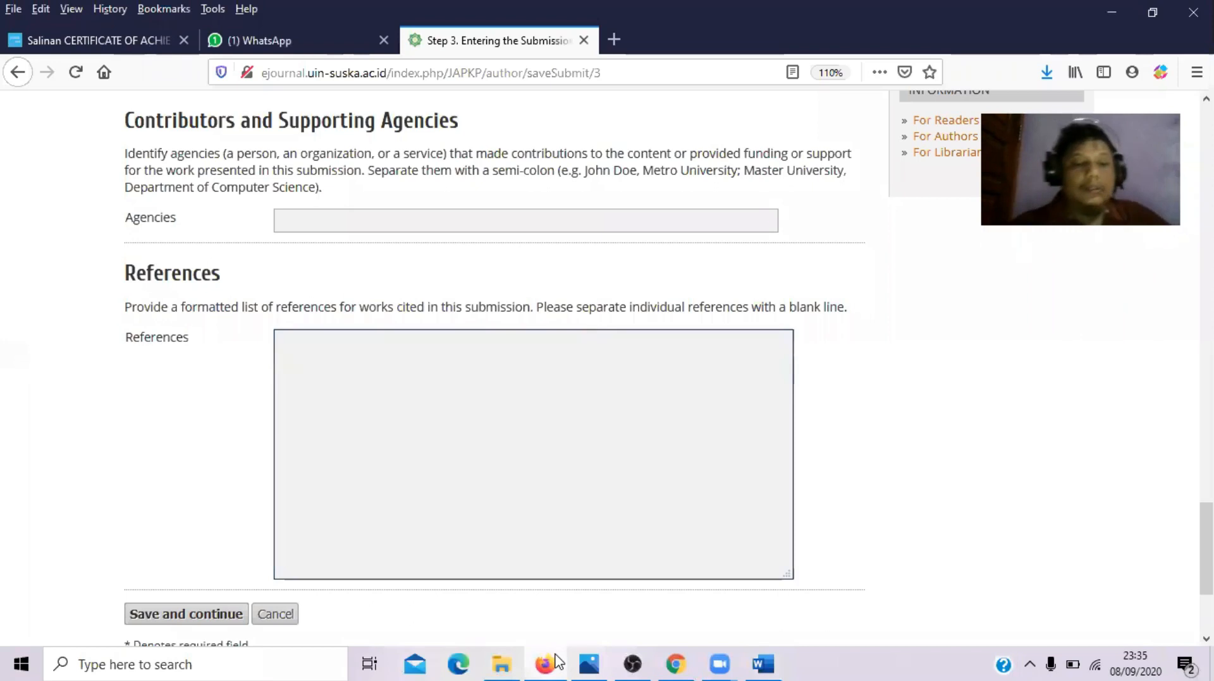
{"action": "key", "text": "ctrl+v"}
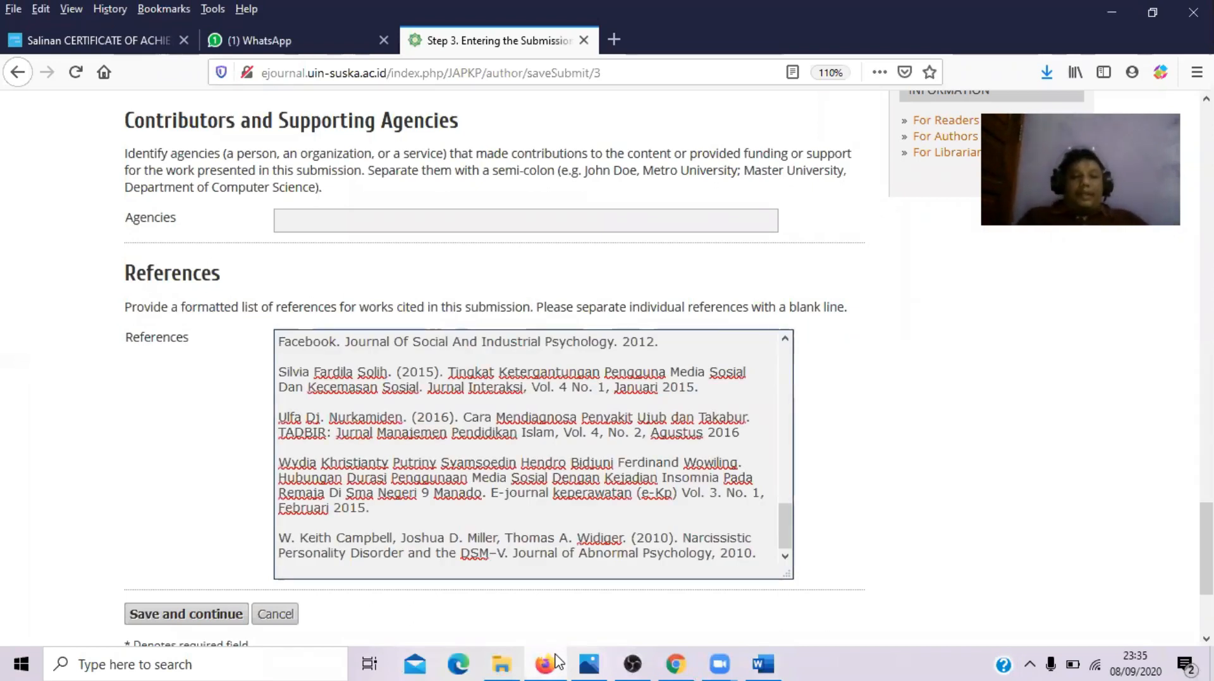
{"action": "key", "text": "ctrl+a"}
{"action": "key", "text": "Home"}
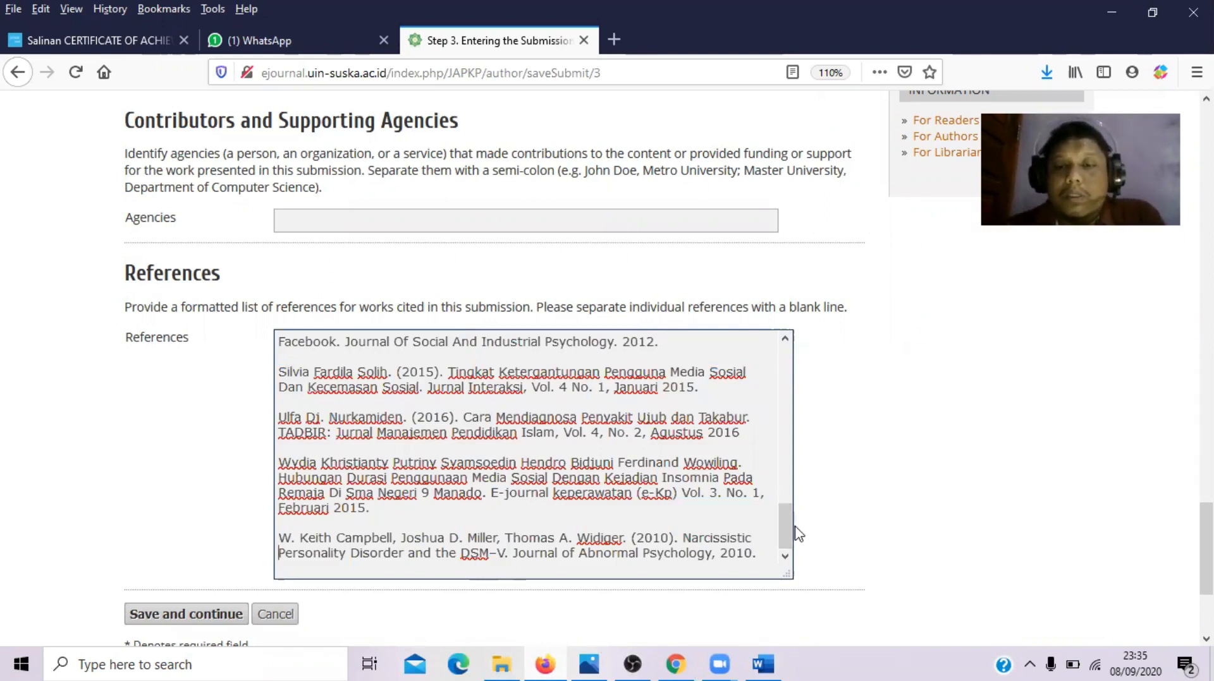
{"action": "left_click_drag", "start_coordinate": [783, 526], "coordinate": [798, 354]}
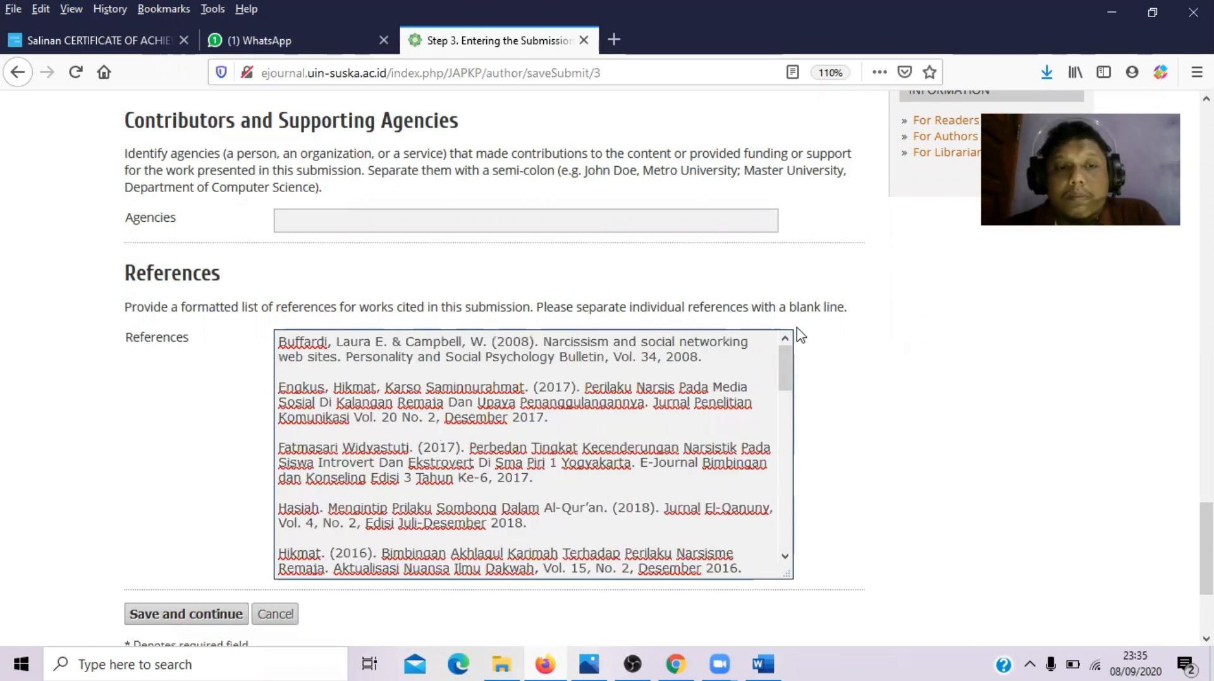
- Save the Step 3 metadata, pass the supplementary files step, and finish the submission
{"action": "left_click", "coordinate": [184, 615]}
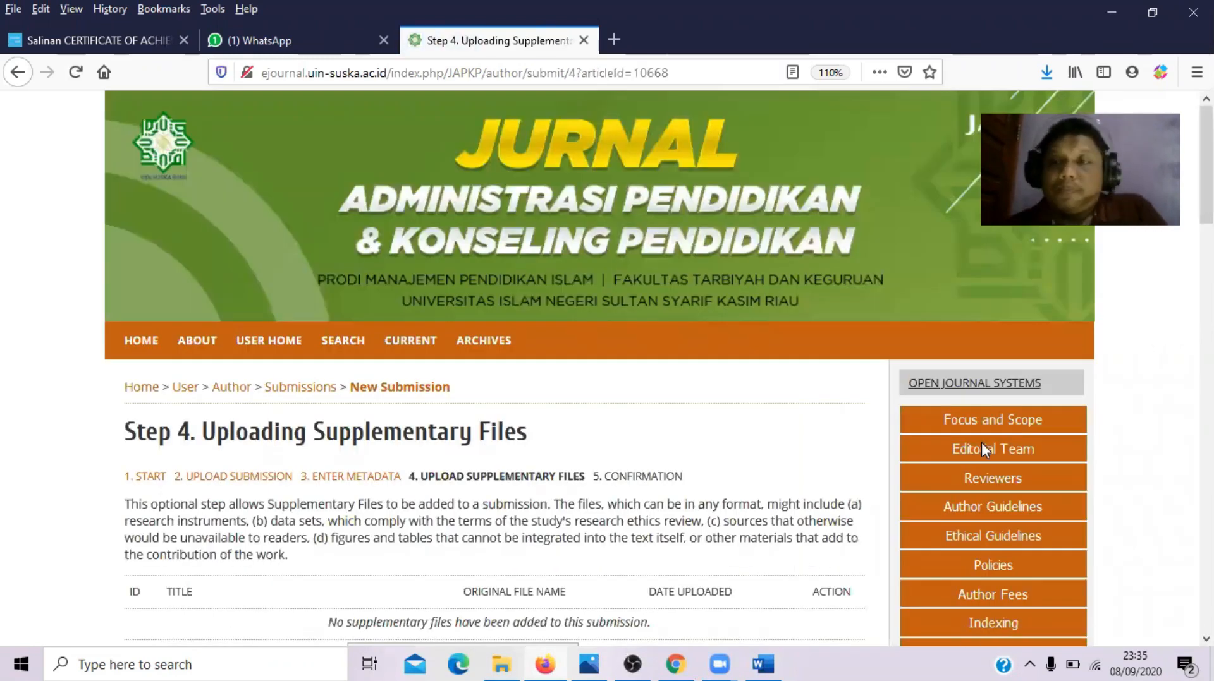
{"action": "scroll", "coordinate": [934, 525], "scroll_direction": "down", "scroll_amount": 6}
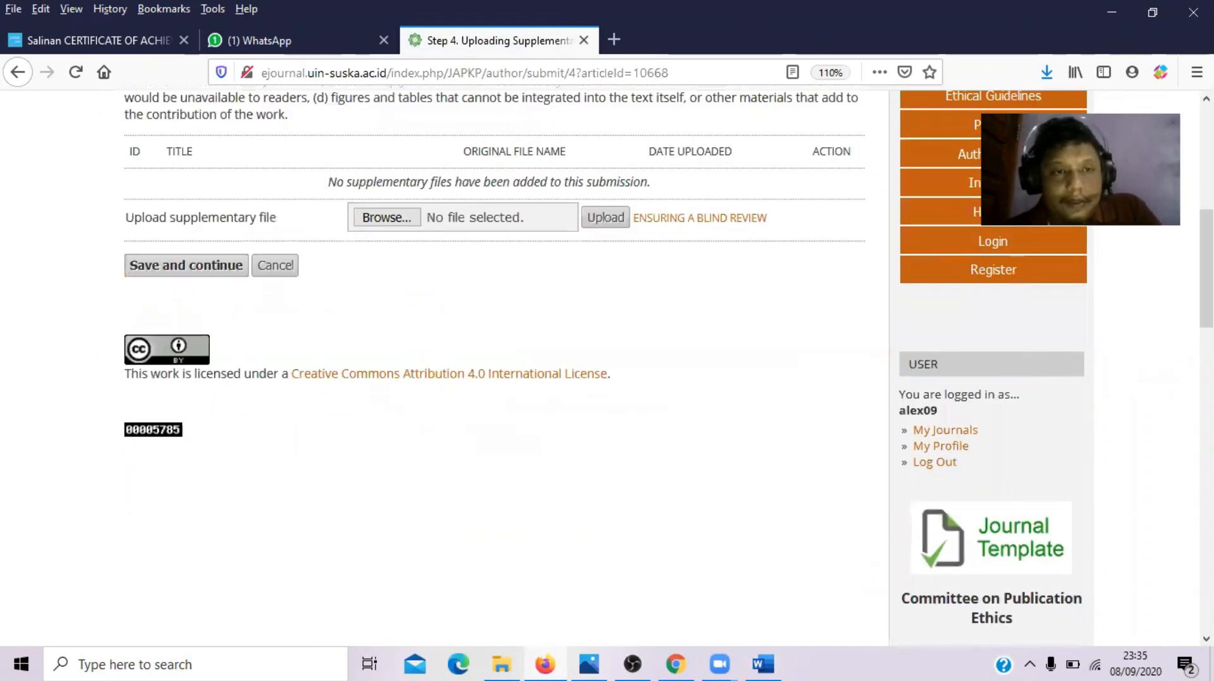
{"action": "left_click", "coordinate": [197, 265]}
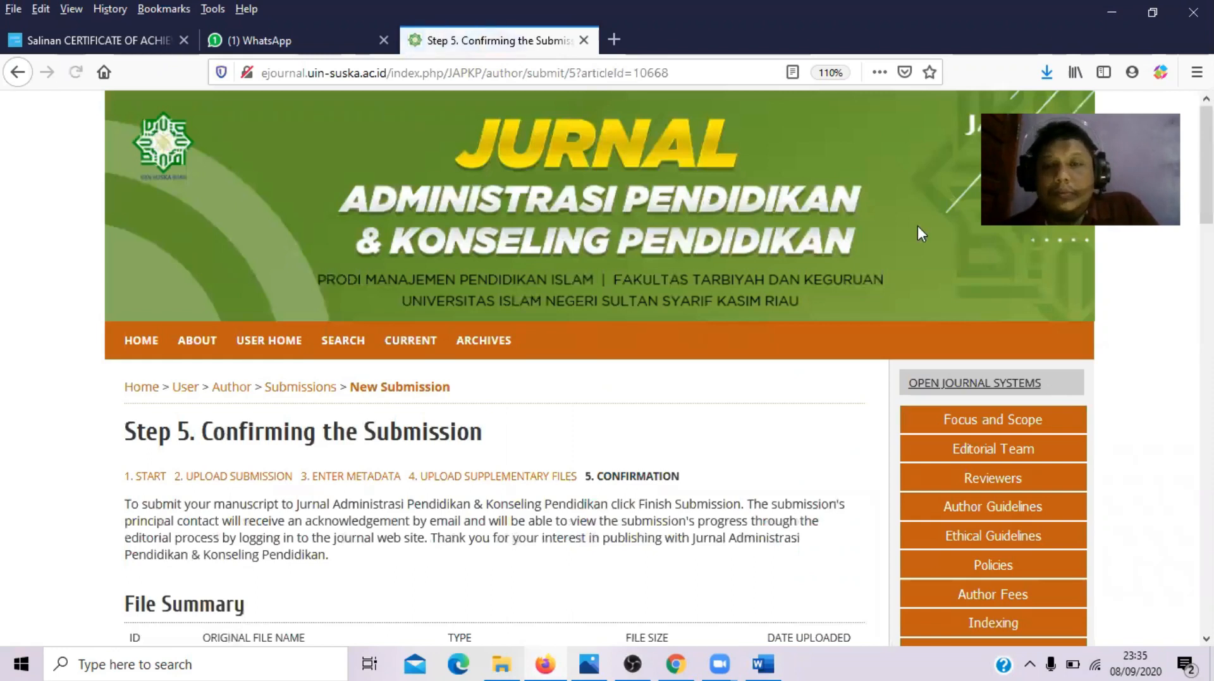
{"action": "scroll", "coordinate": [493, 366], "scroll_direction": "down", "scroll_amount": 5}
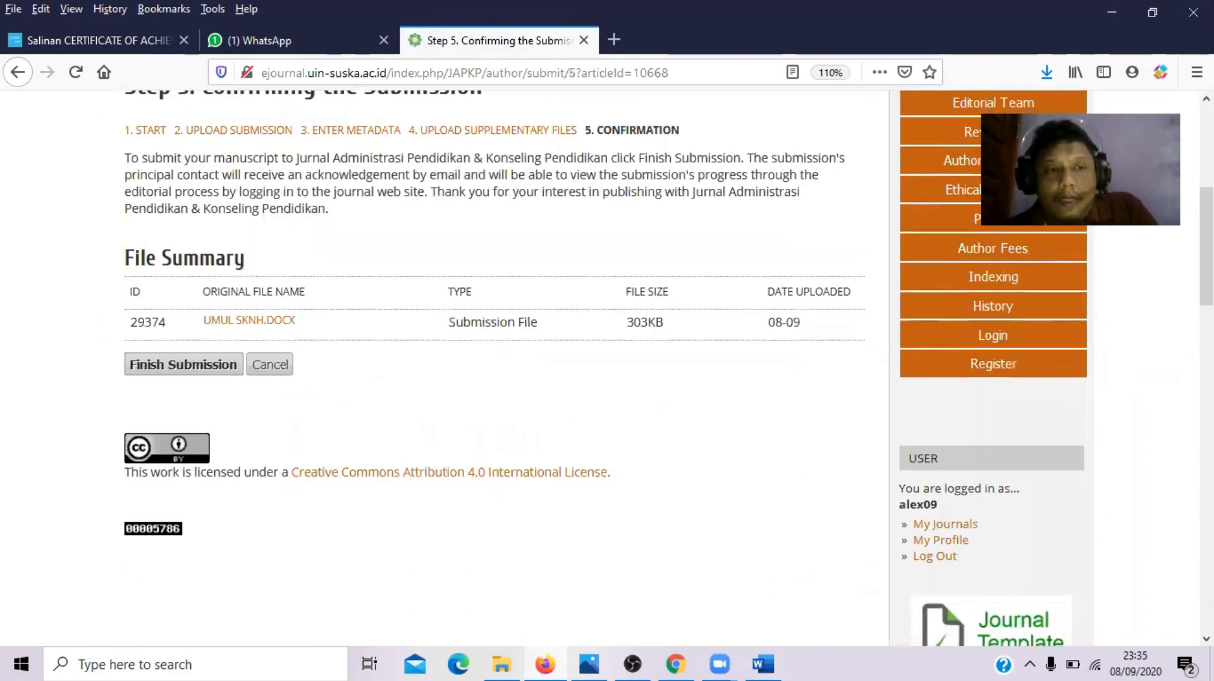
{"action": "left_click", "coordinate": [176, 379]}
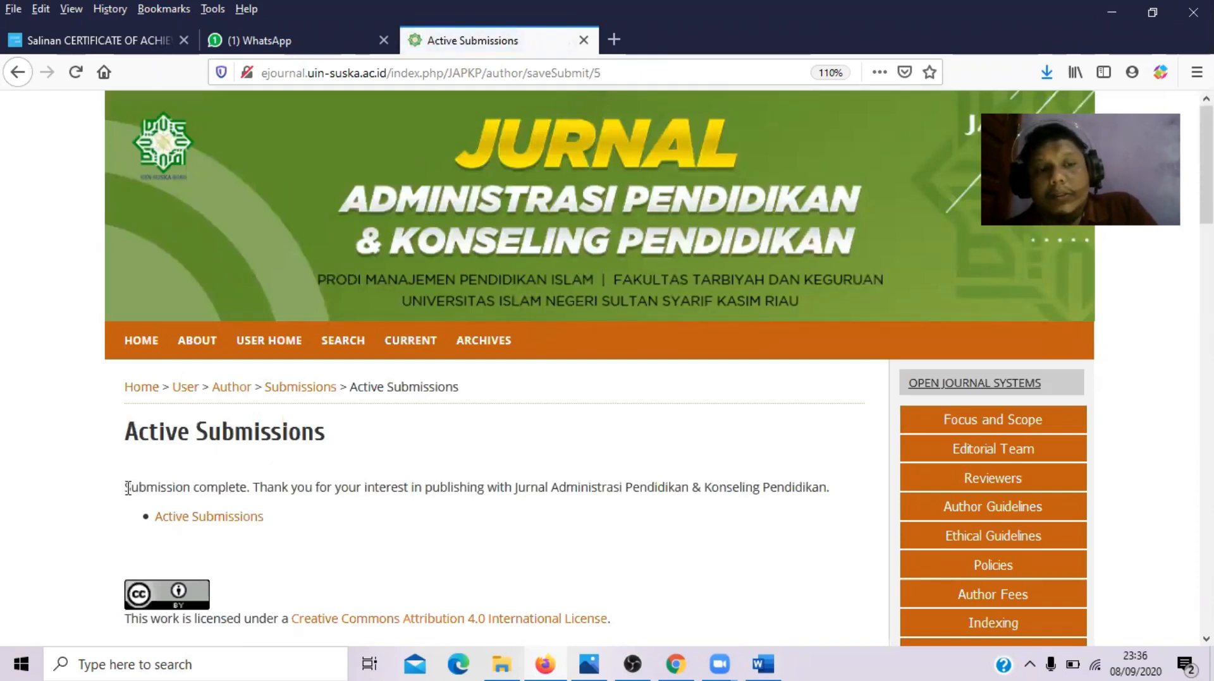
- Highlight the 'Submission complete.' message, then go to User Home
{"action": "left_click_drag", "start_coordinate": [126, 487], "coordinate": [254, 487]}
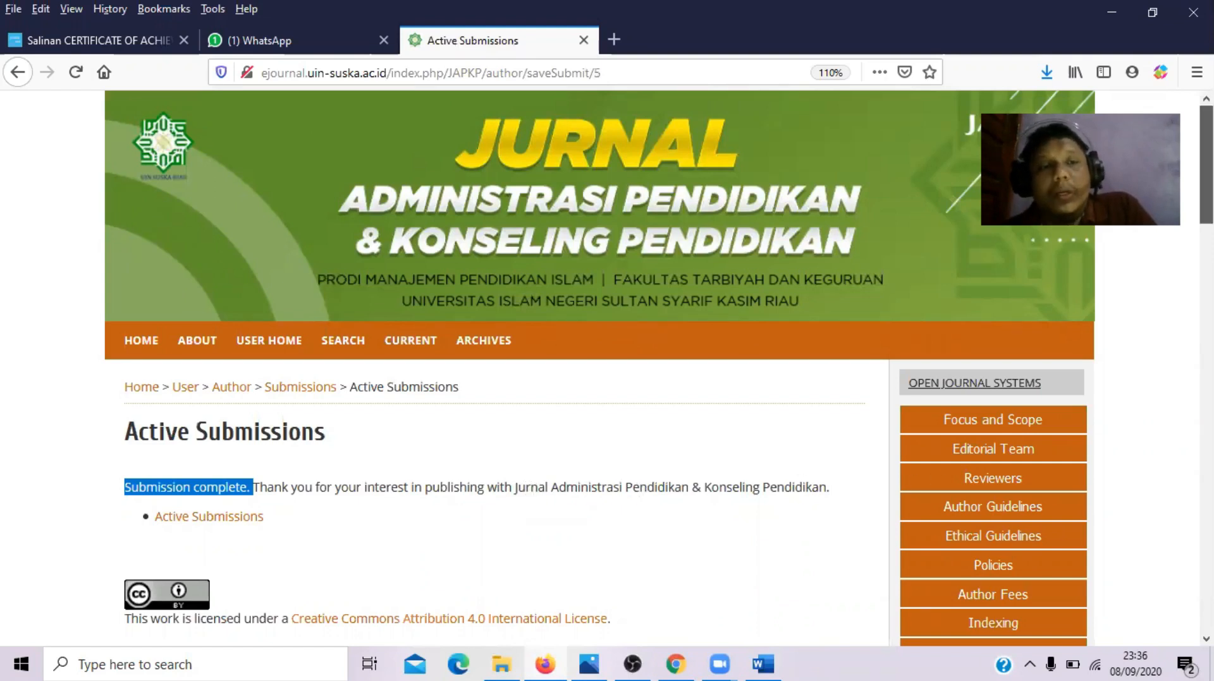
{"action": "scroll", "coordinate": [657, 367], "scroll_direction": "down", "scroll_amount": 3}
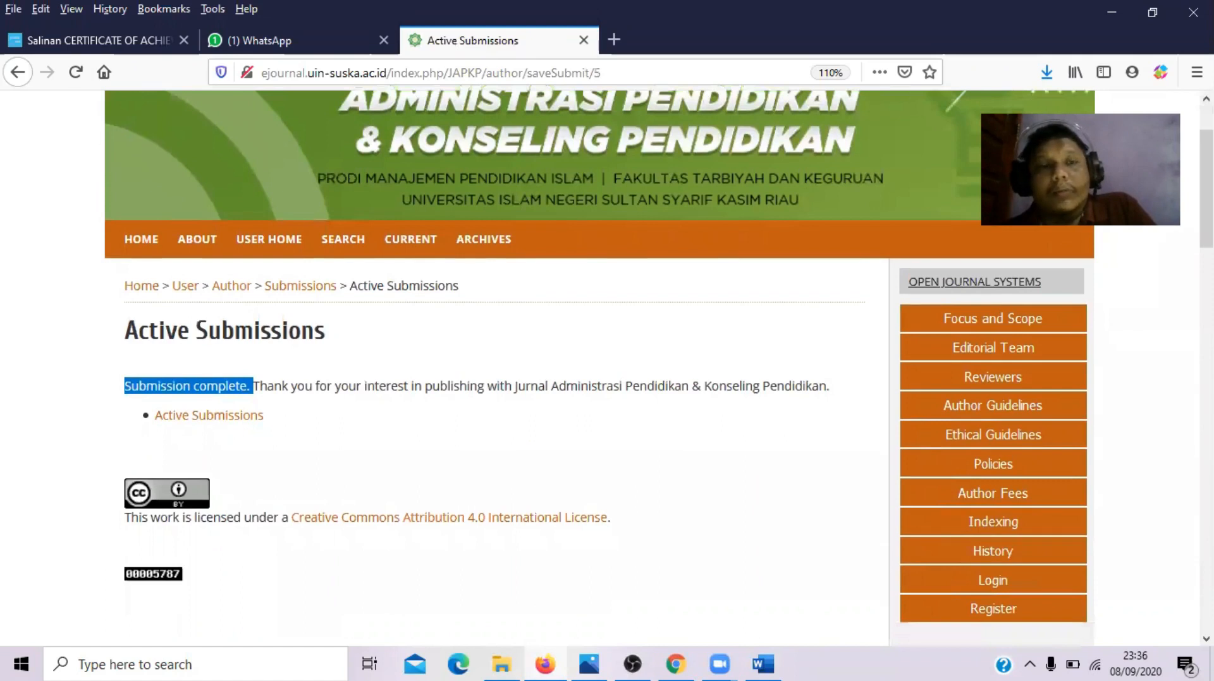
{"action": "left_click", "coordinate": [289, 239]}
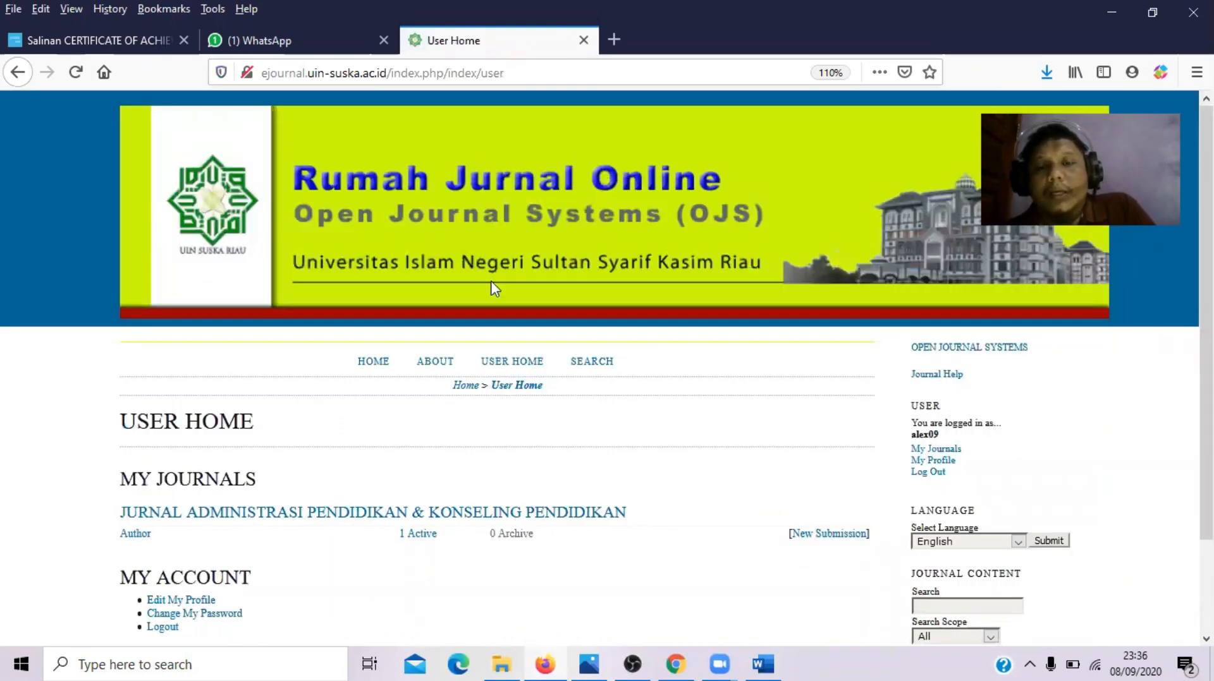
- Open the '1 Active' author submissions list to see submission 10668 awaiting assignment
{"action": "triple_click", "coordinate": [410, 535]}
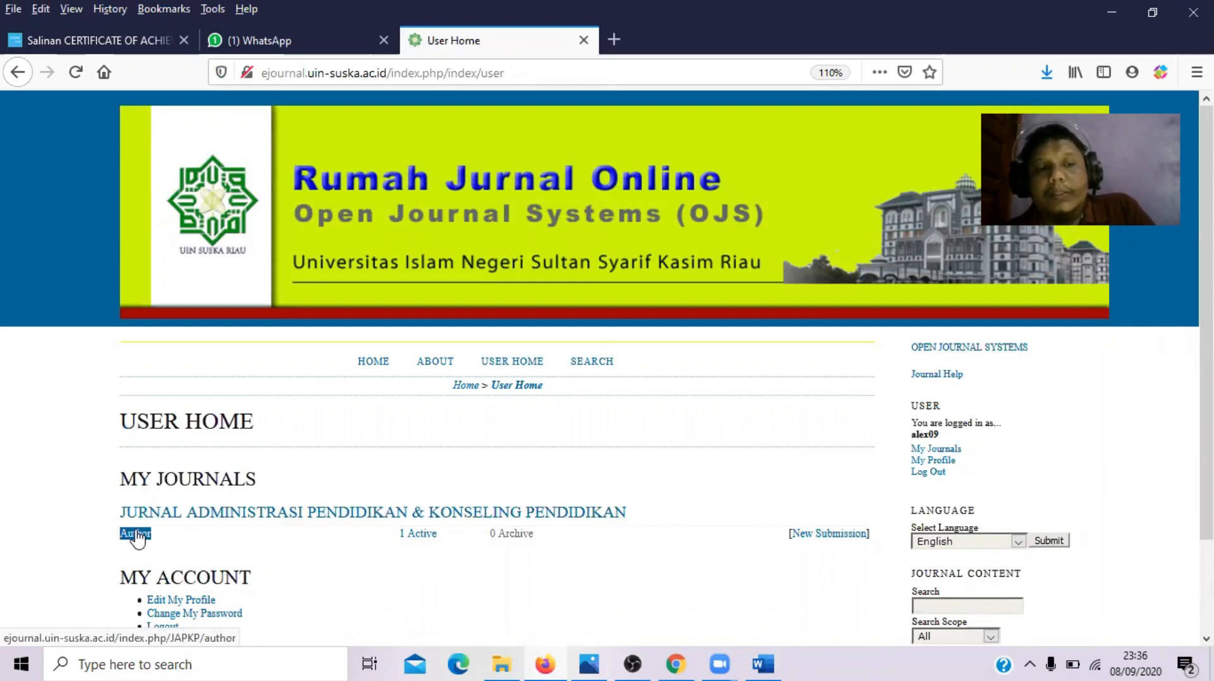
{"action": "triple_click", "coordinate": [421, 537]}
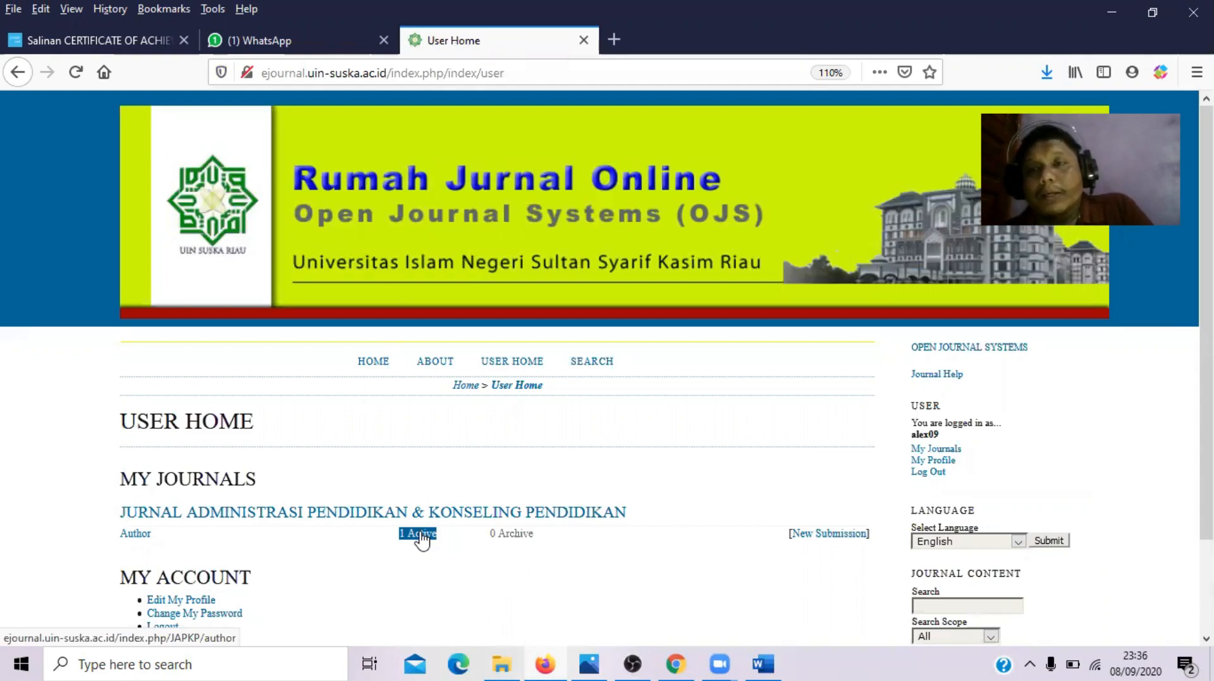
{"action": "left_click", "coordinate": [422, 536]}
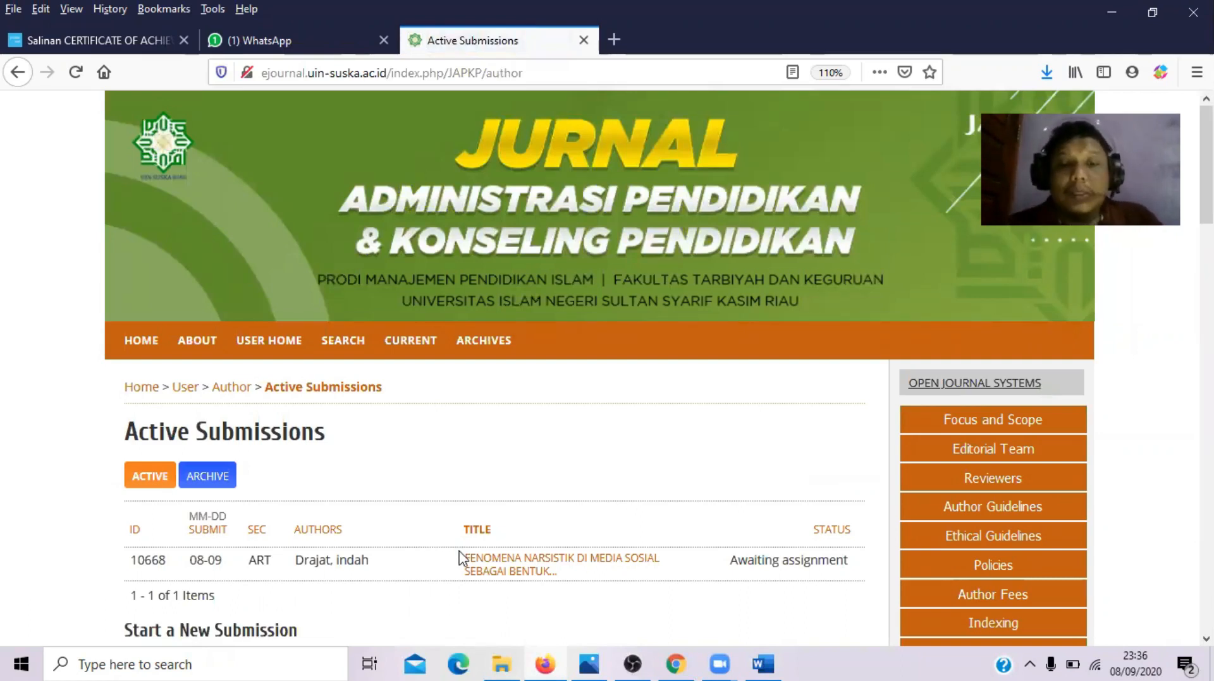
- Open submission 10668's Review tab and scroll down to its empty Editor Decision section
{"action": "left_click", "coordinate": [485, 567]}
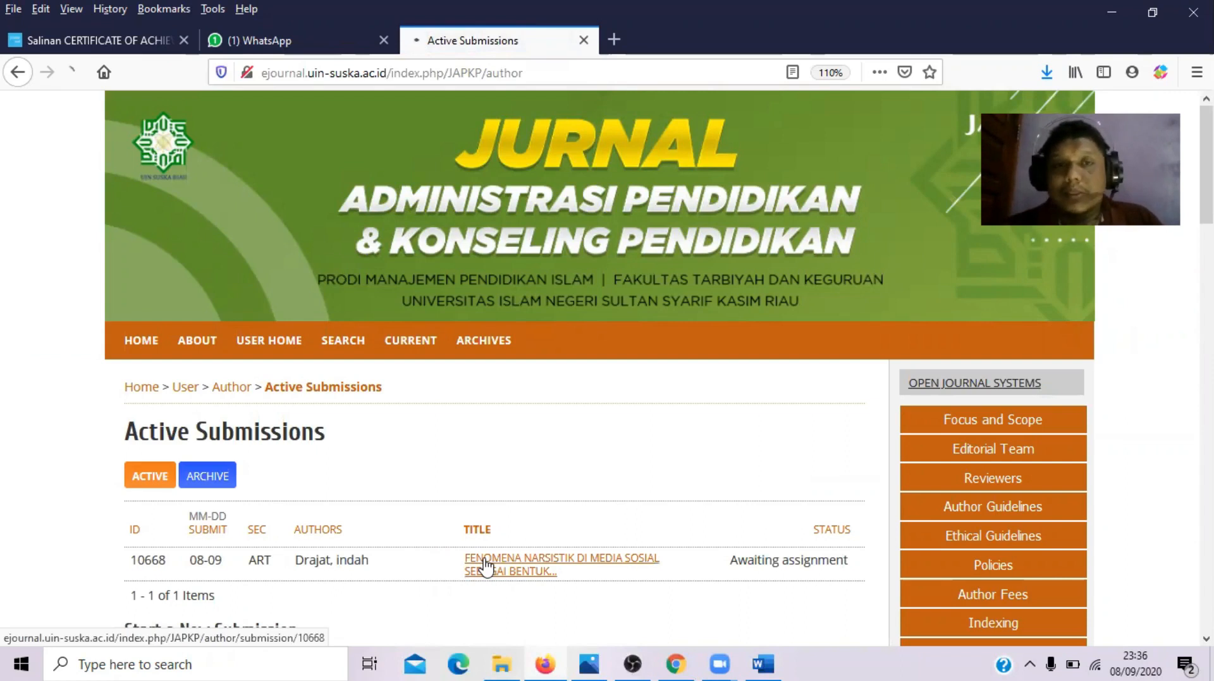
{"action": "left_click_drag", "start_coordinate": [1208, 170], "coordinate": [1209, 210]}
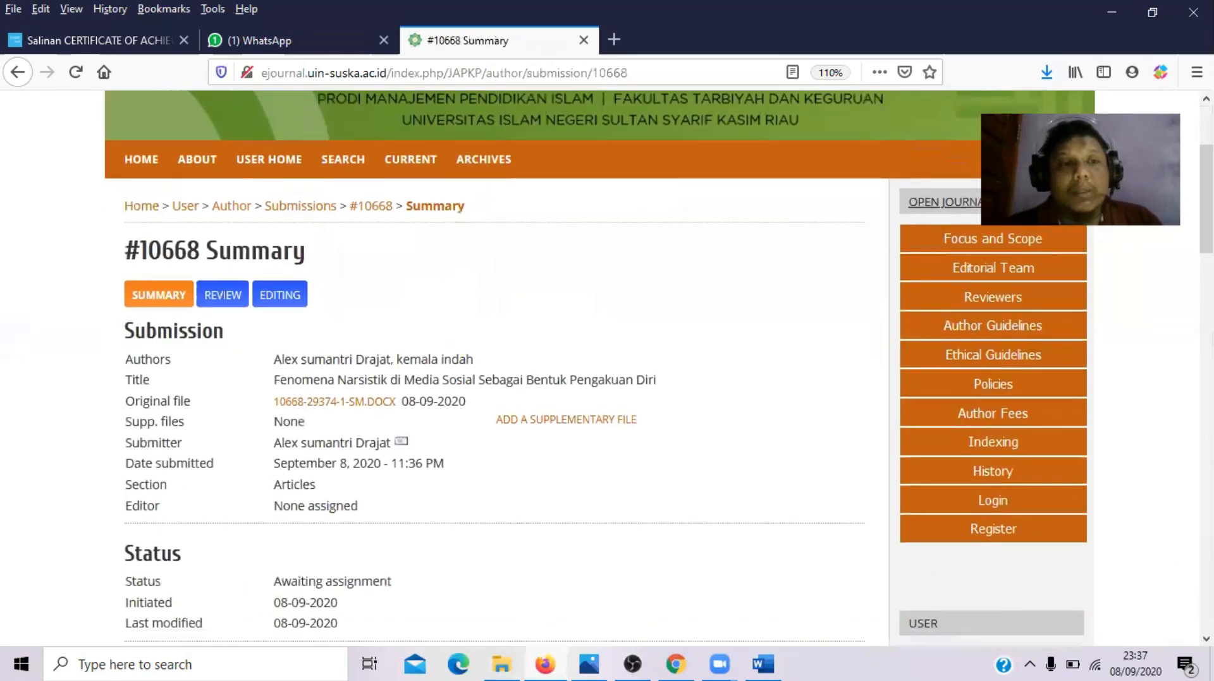
{"action": "left_click", "coordinate": [220, 302]}
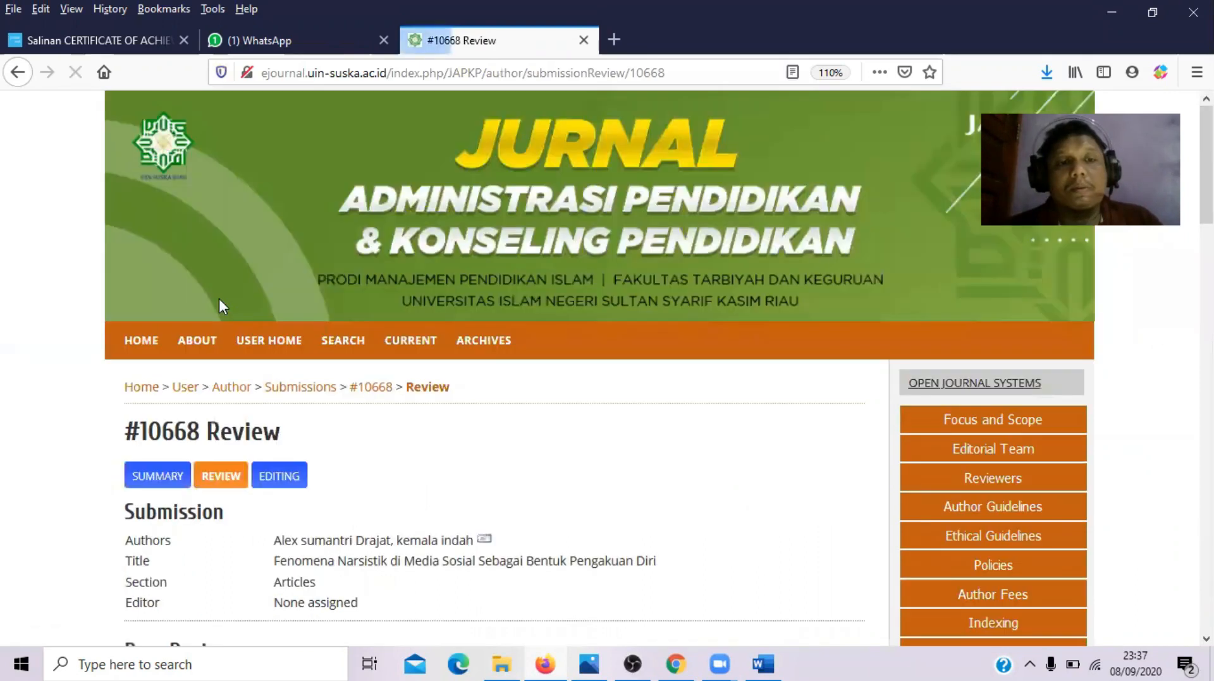
{"action": "scroll", "coordinate": [893, 252], "scroll_direction": "down", "scroll_amount": 8}
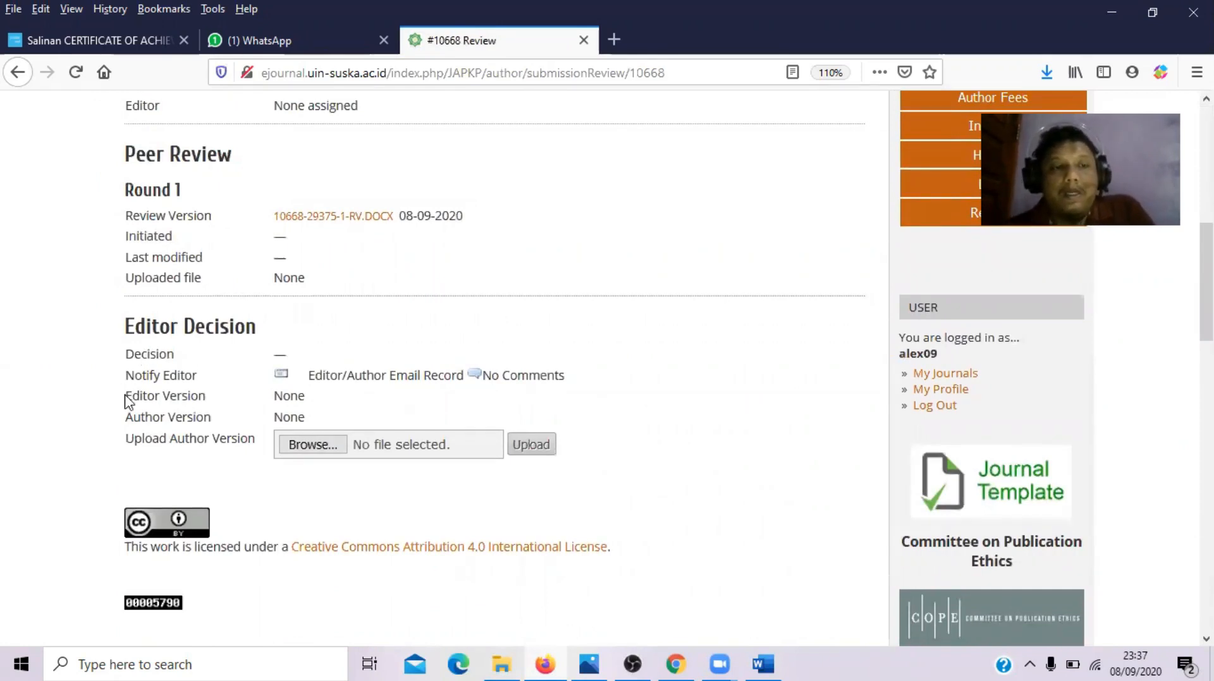
{"action": "left_click_drag", "start_coordinate": [125, 401], "coordinate": [207, 388]}
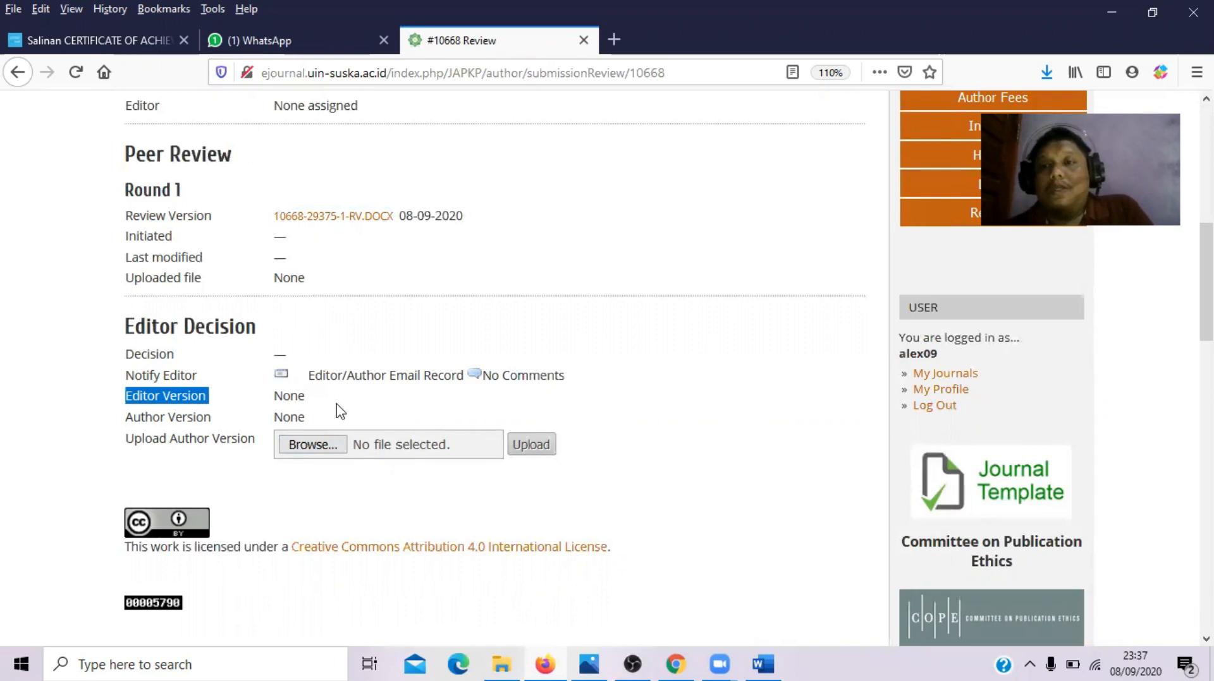
{"action": "left_click", "coordinate": [323, 218]}
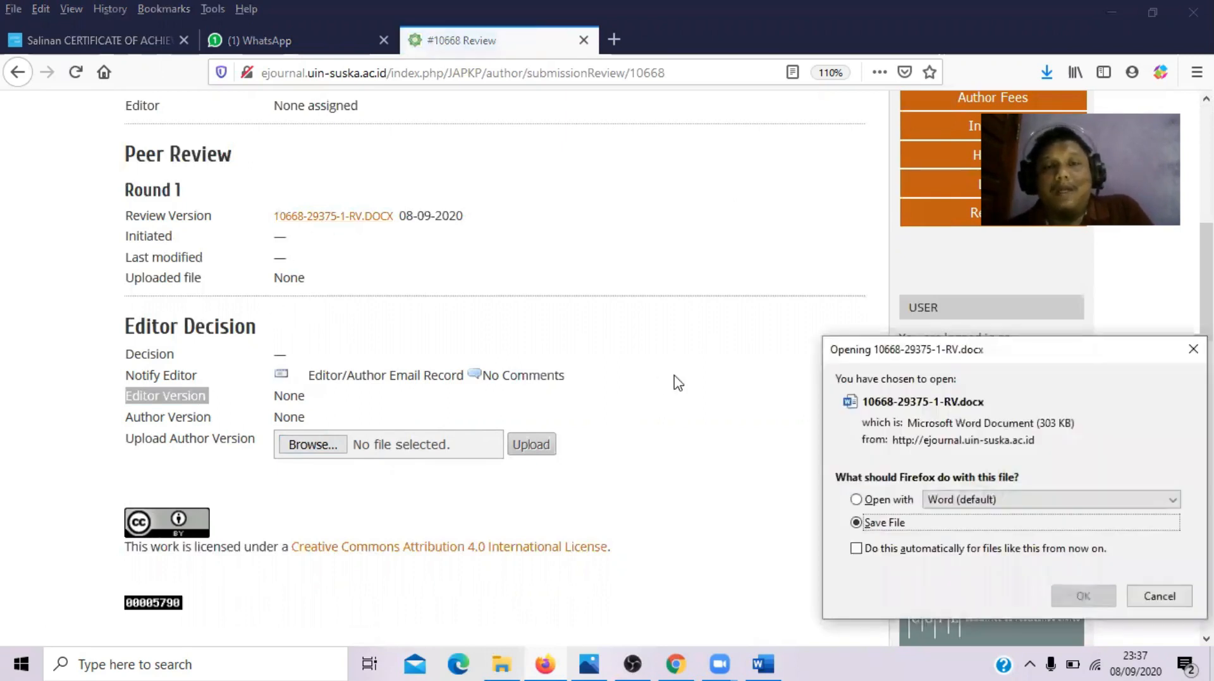
{"action": "left_click", "coordinate": [1152, 593]}
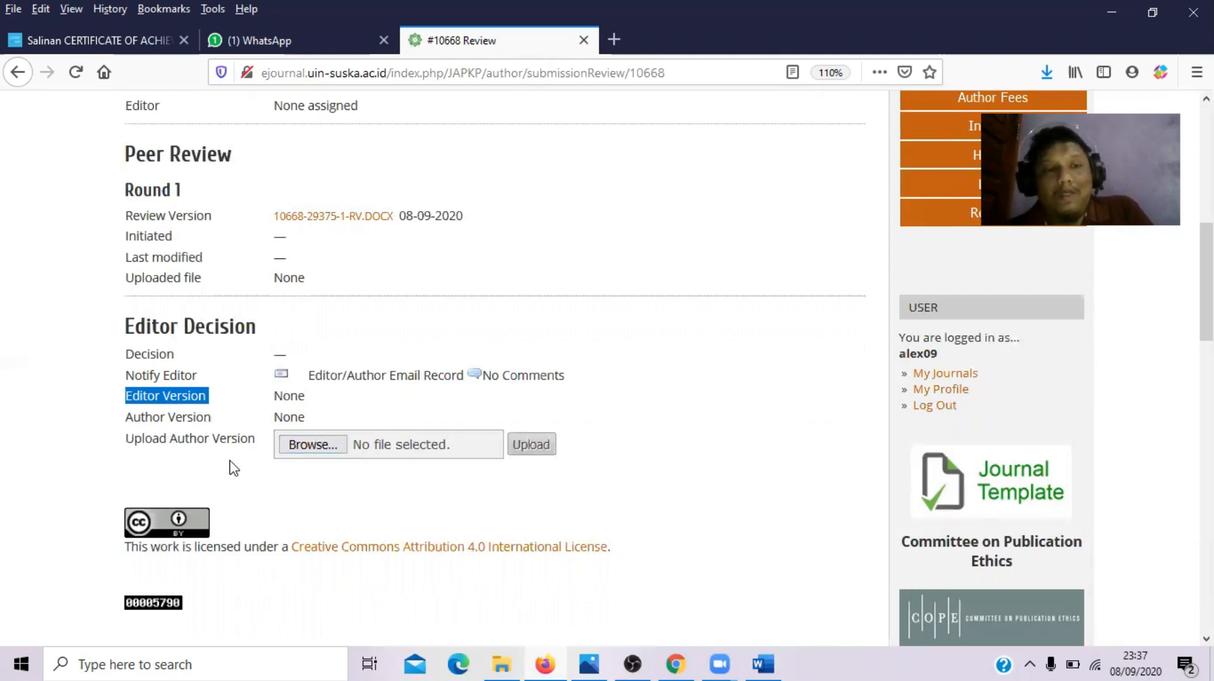
{"action": "left_click", "coordinate": [310, 449]}
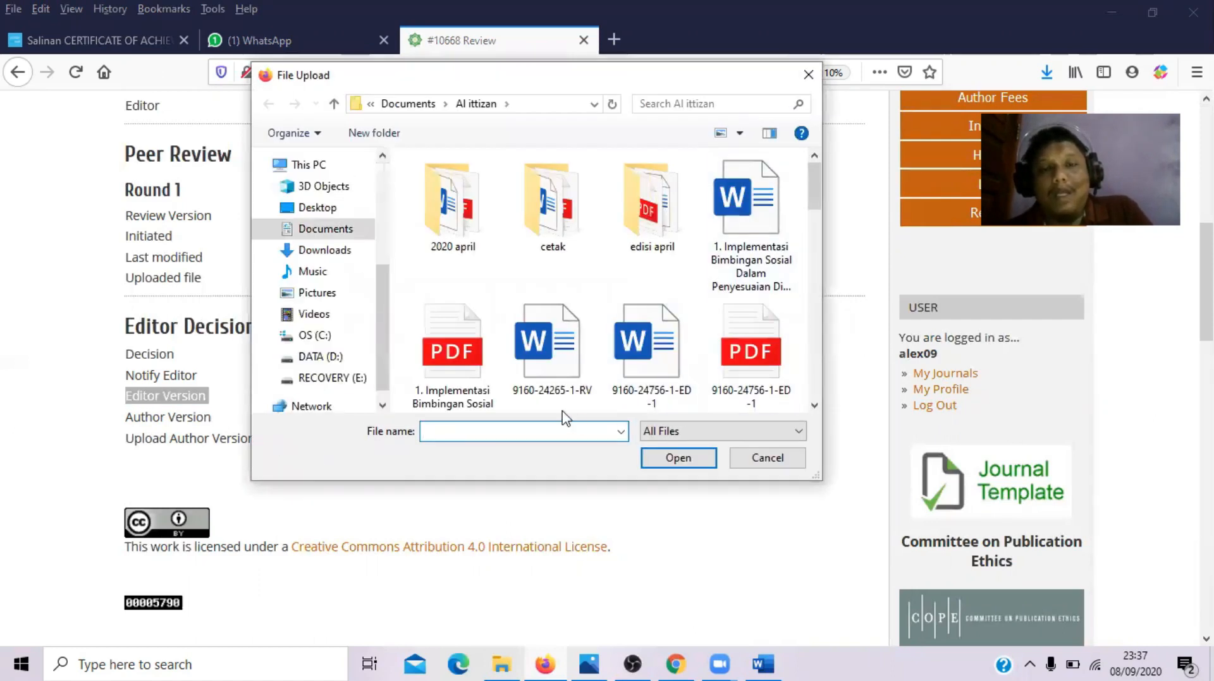
{"action": "left_click", "coordinate": [763, 456]}
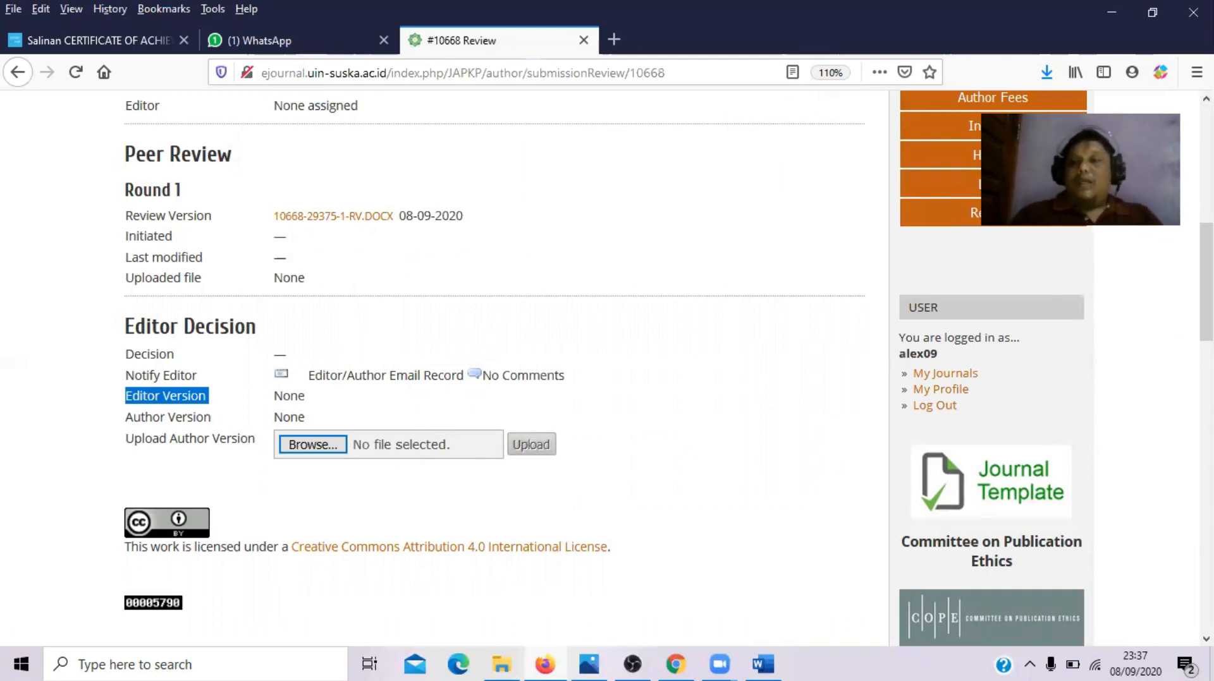
{"action": "key", "text": "Home"}
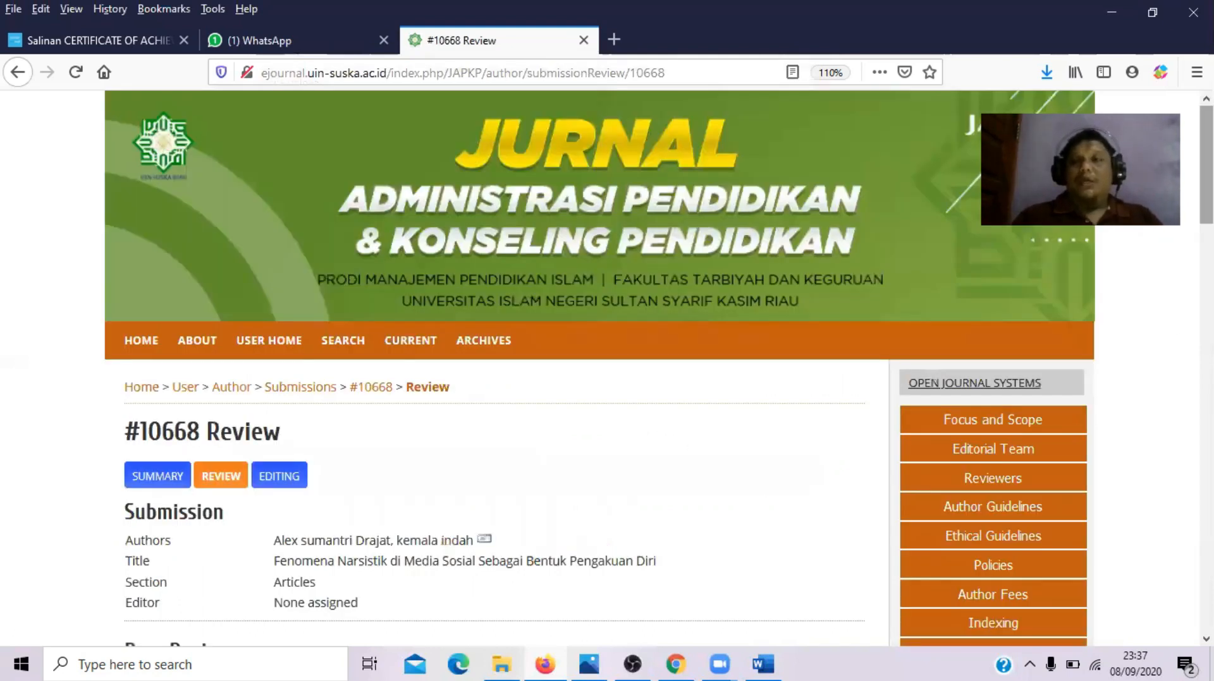
- Look over submission 10668's Review page, then return to User Home
{"action": "scroll", "coordinate": [651, 366], "scroll_direction": "down", "scroll_amount": 3}
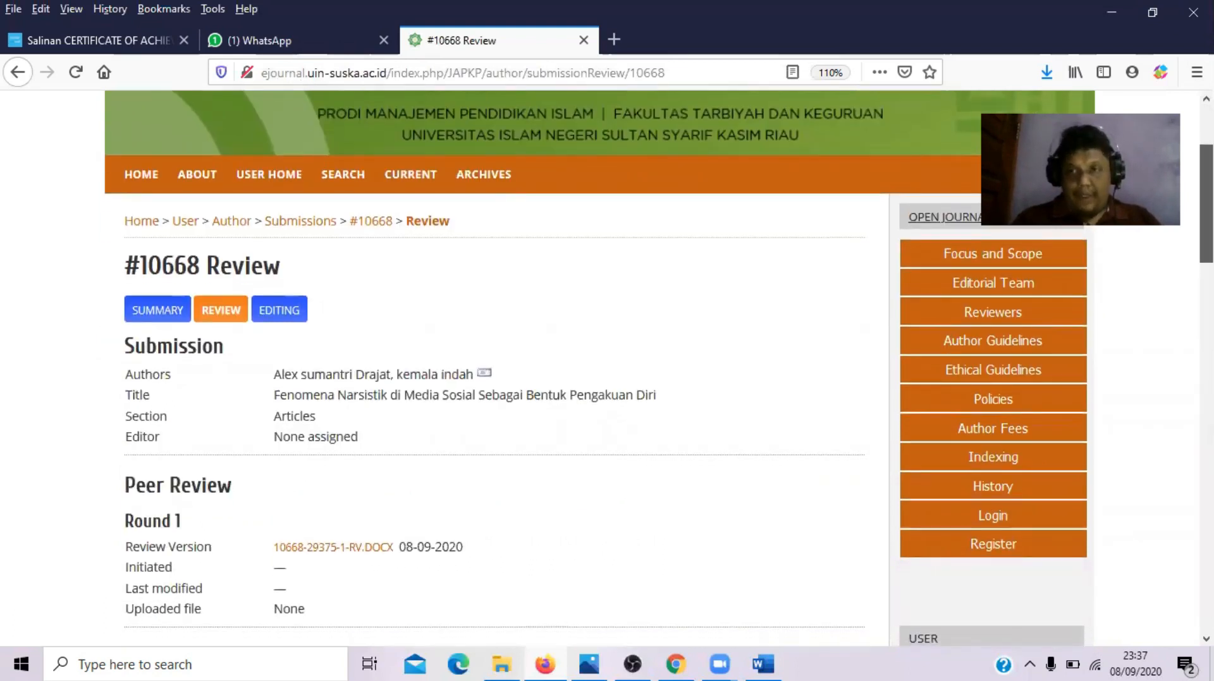
{"action": "scroll", "coordinate": [651, 367], "scroll_direction": "up", "scroll_amount": 1}
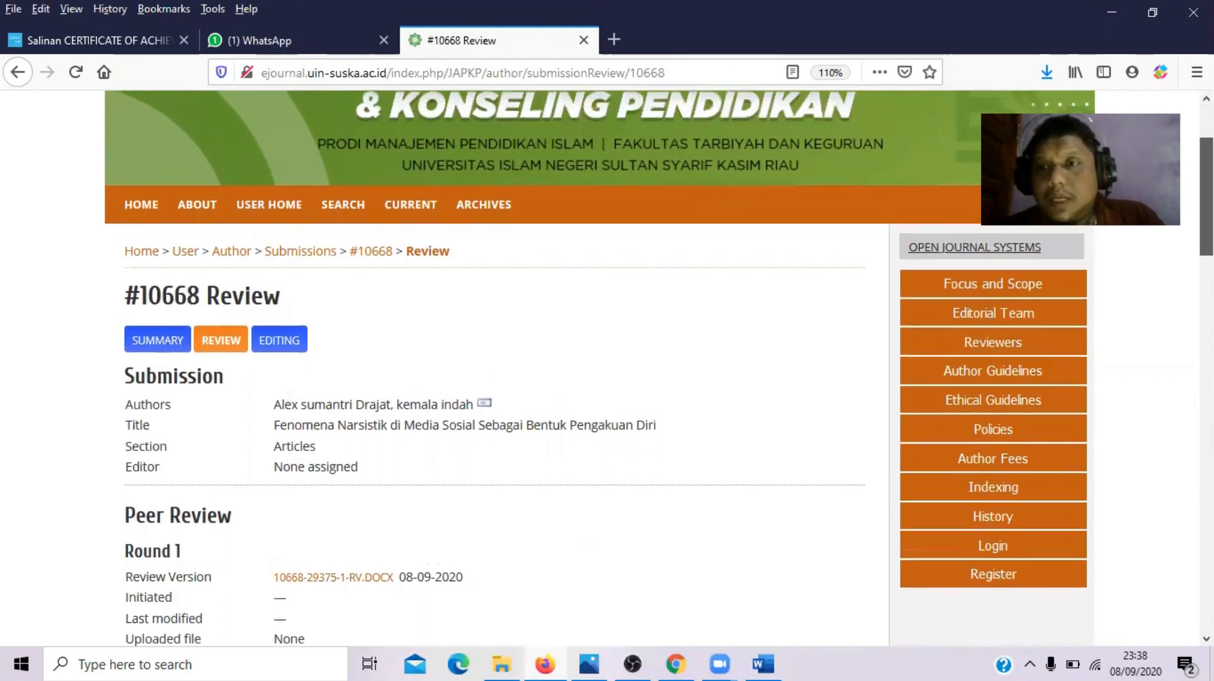
{"action": "scroll", "coordinate": [651, 367], "scroll_direction": "down", "scroll_amount": 1}
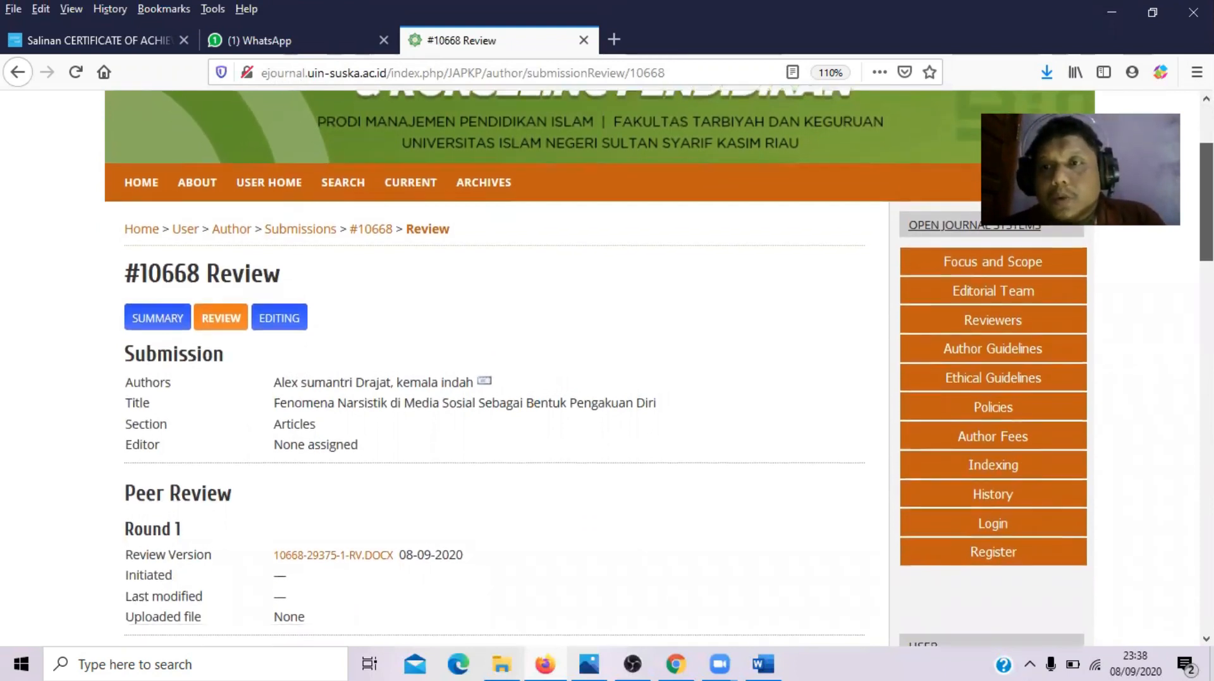
{"action": "scroll", "coordinate": [652, 367], "scroll_direction": "up", "scroll_amount": 1}
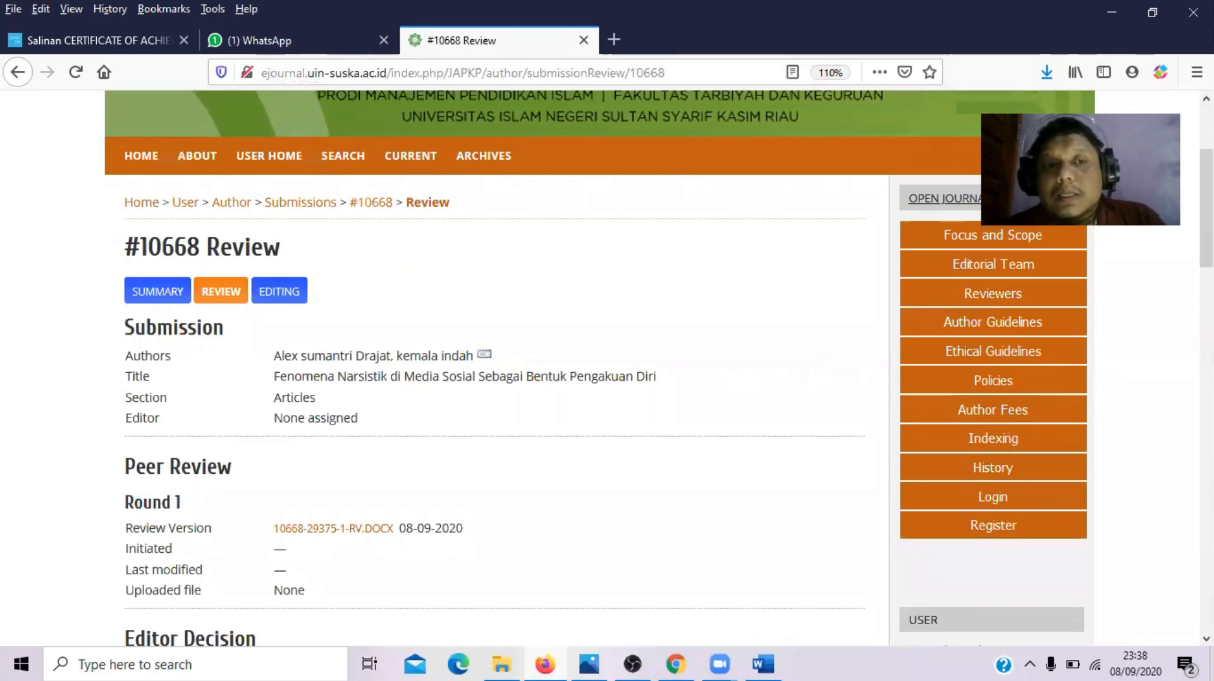
{"action": "mouse_move", "coordinate": [1206, 208]}
{"action": "left_mouse_down"}
{"action": "mouse_move", "coordinate": [1206, 242]}
{"action": "mouse_move", "coordinate": [1206, 172]}
{"action": "mouse_move", "coordinate": [1206, 213]}
{"action": "mouse_move", "coordinate": [1206, 199]}
{"action": "left_mouse_up"}
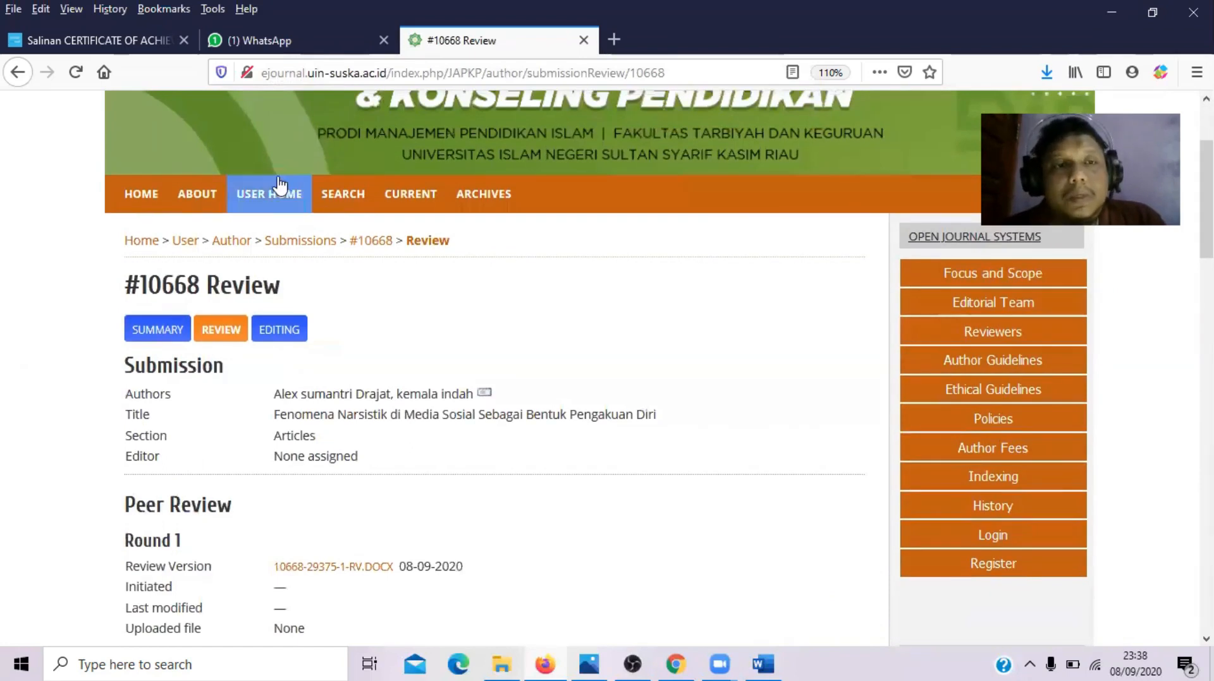
{"action": "left_click", "coordinate": [277, 203]}
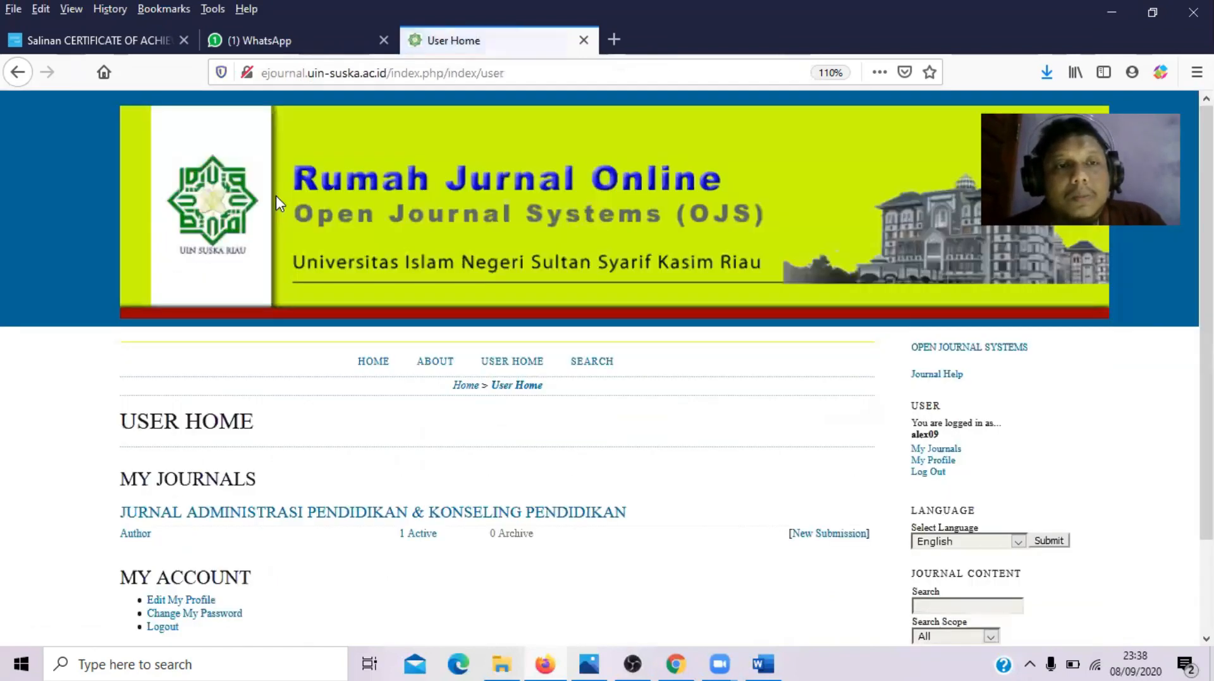
- Log out and return to the JAPKP journal home page via the address bar suggestion
{"action": "left_click", "coordinate": [924, 473]}
{"action": "left_click", "coordinate": [260, 473]}
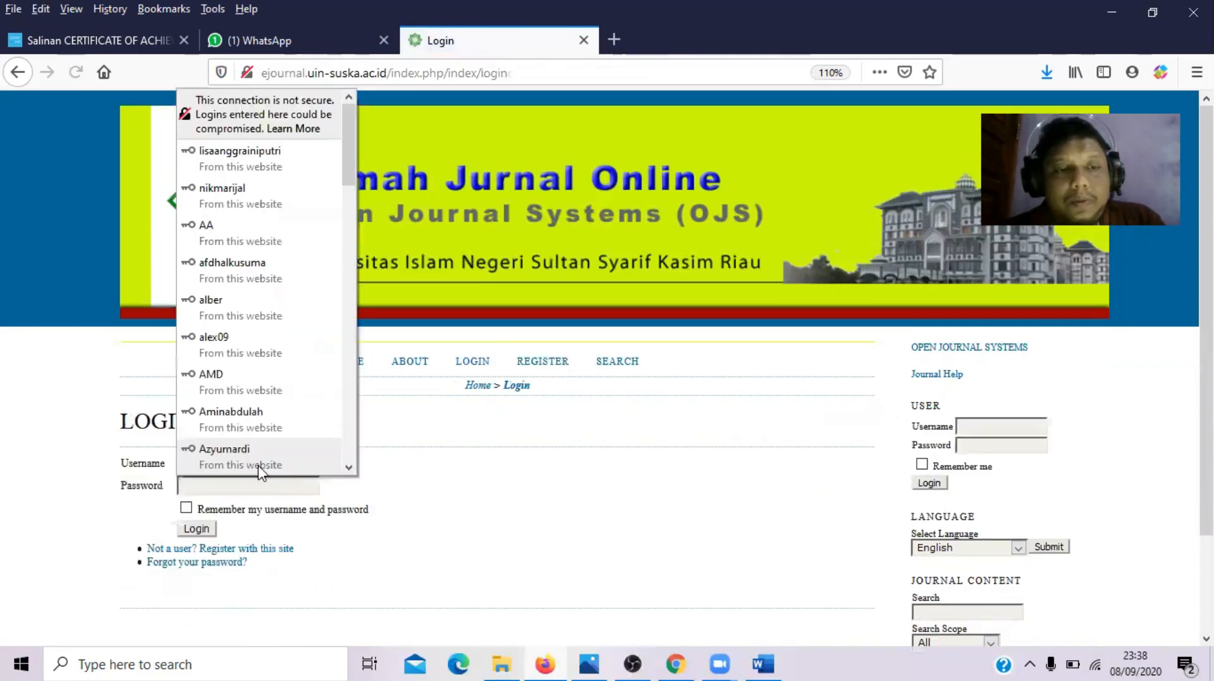
{"action": "left_click", "coordinate": [580, 469]}
{"action": "left_click", "coordinate": [284, 465]}
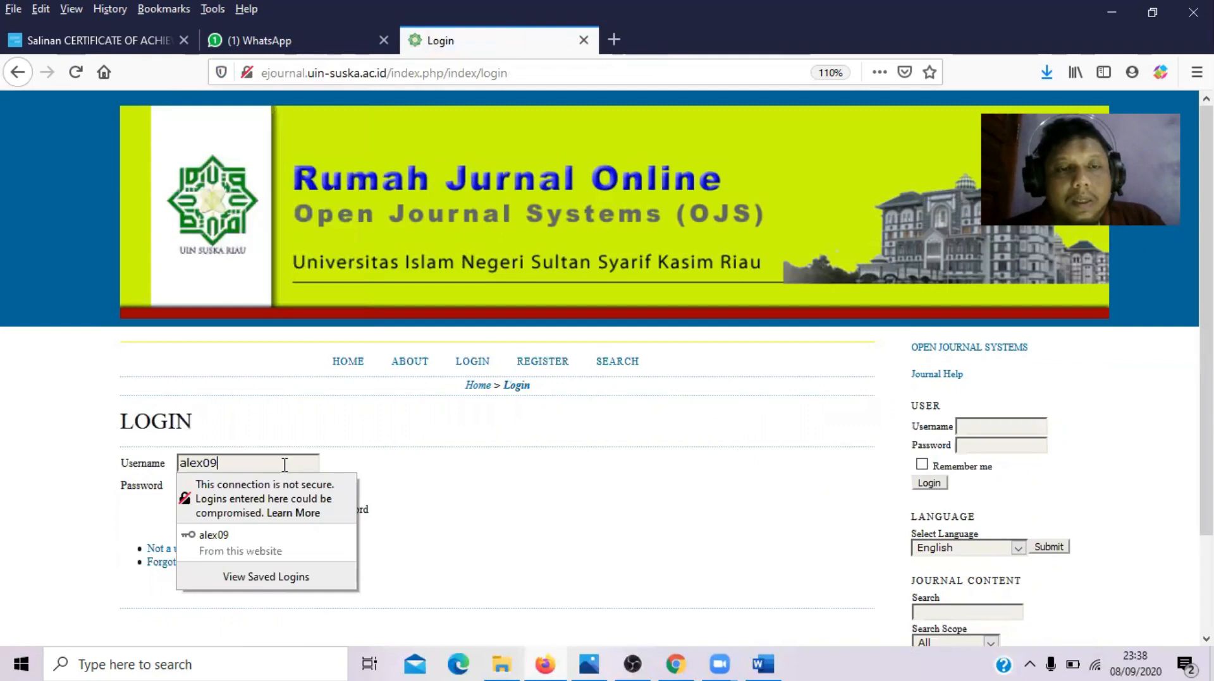
{"action": "left_click", "coordinate": [348, 364]}
{"action": "left_click", "coordinate": [348, 364]}
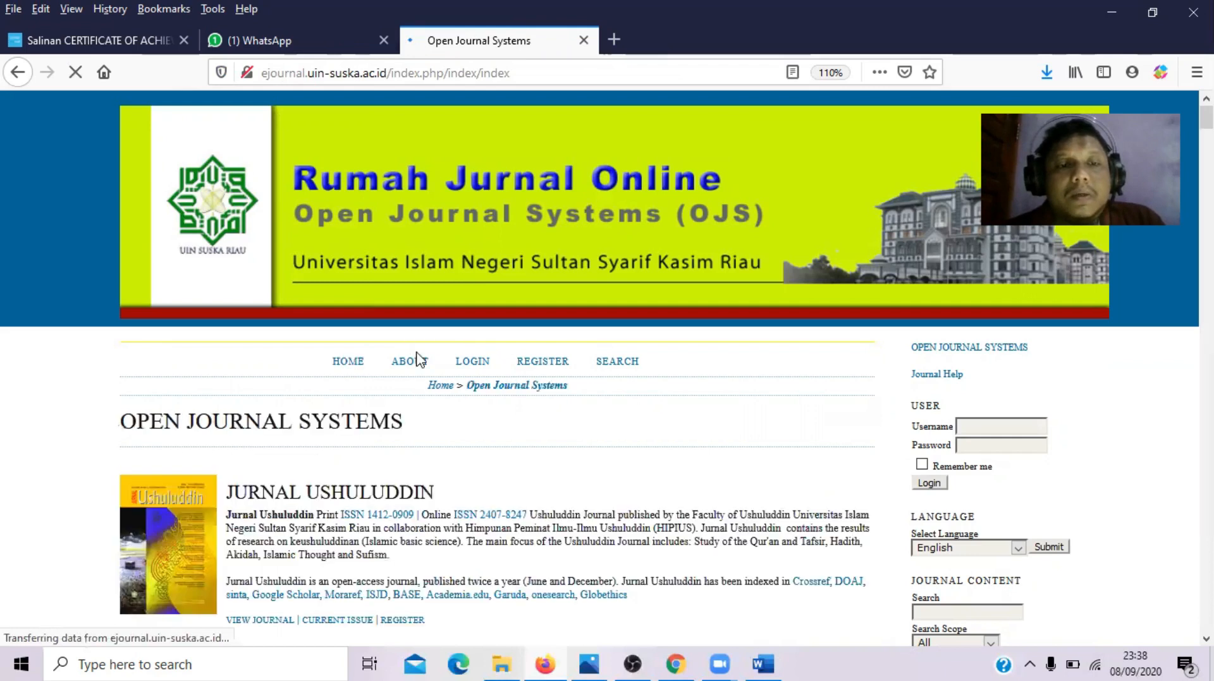
{"action": "left_click", "coordinate": [460, 73]}
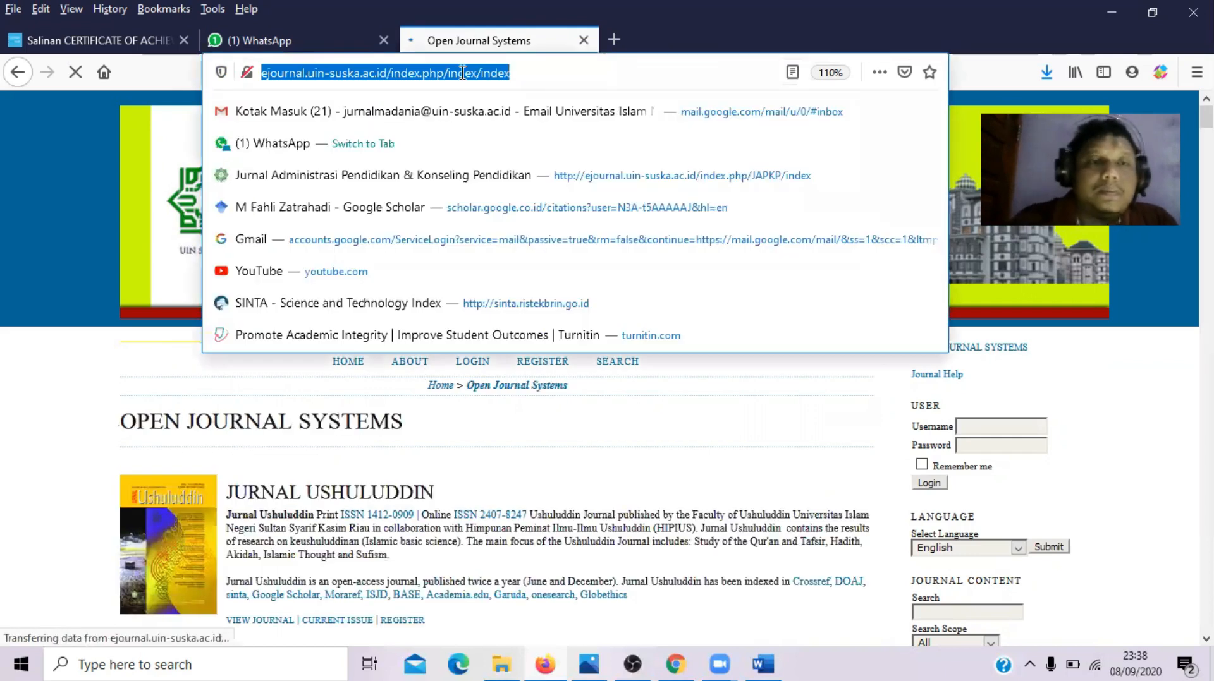
{"action": "left_click", "coordinate": [483, 165]}
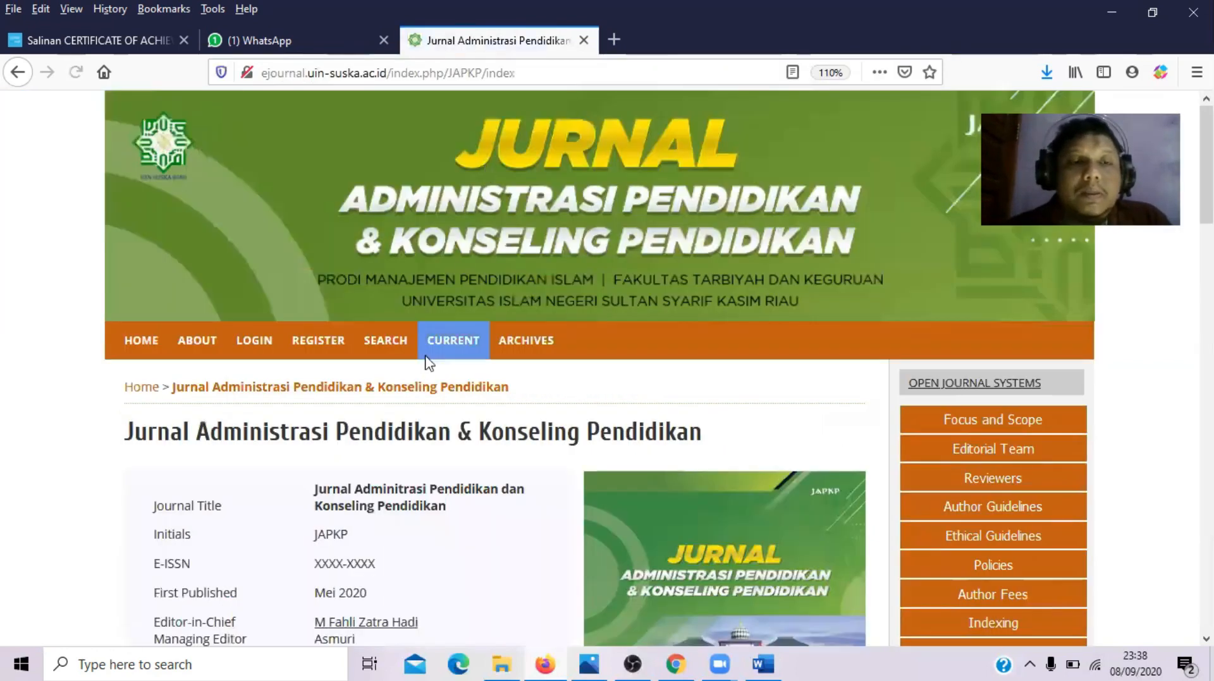
- Log in to the journal using the saved Firefox credentials
{"action": "left_click", "coordinate": [253, 345]}
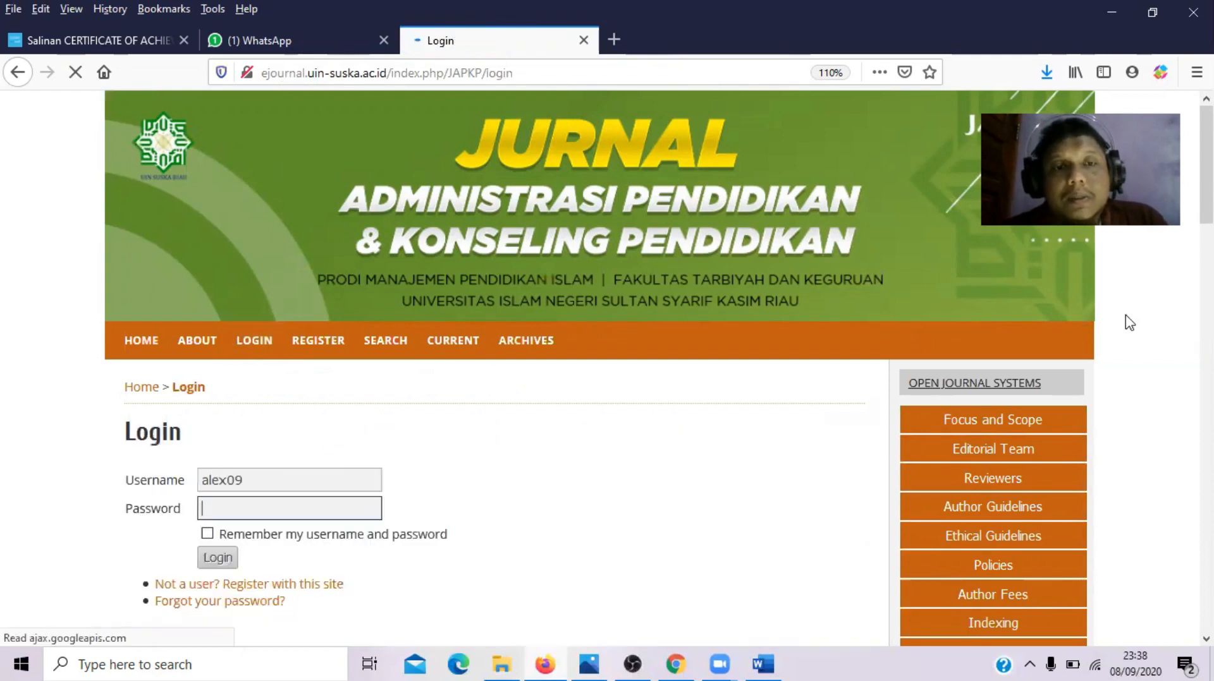
{"action": "left_click", "coordinate": [505, 484]}
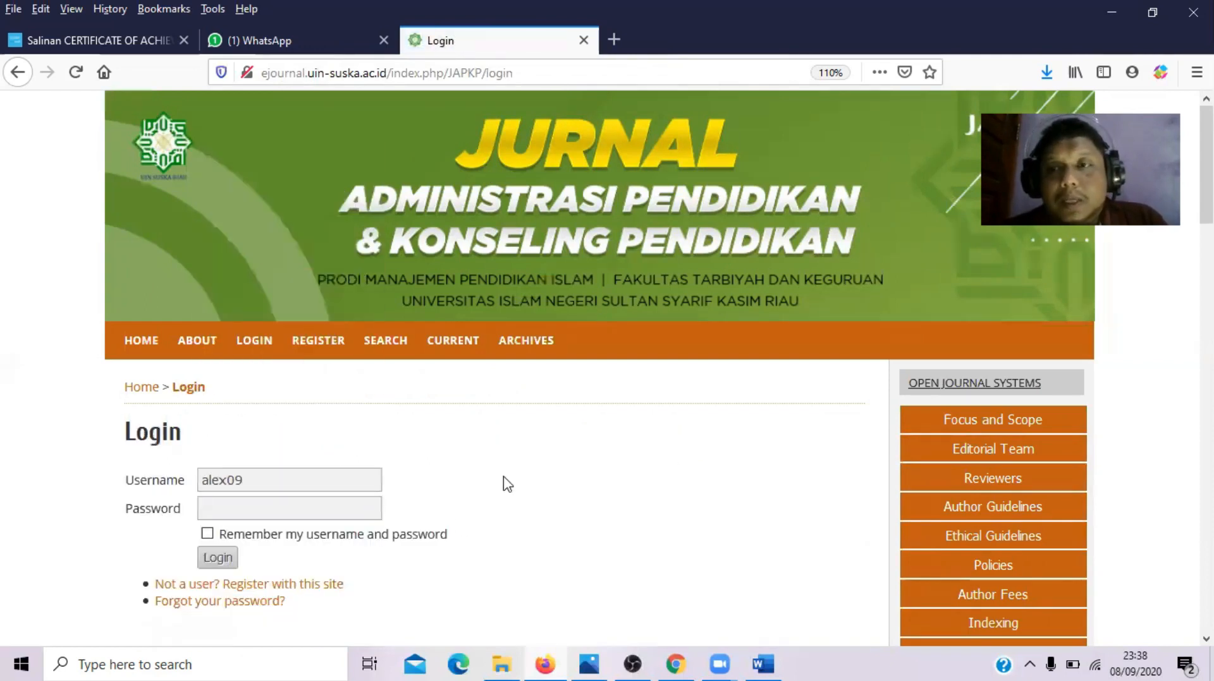
{"action": "left_click", "coordinate": [334, 485]}
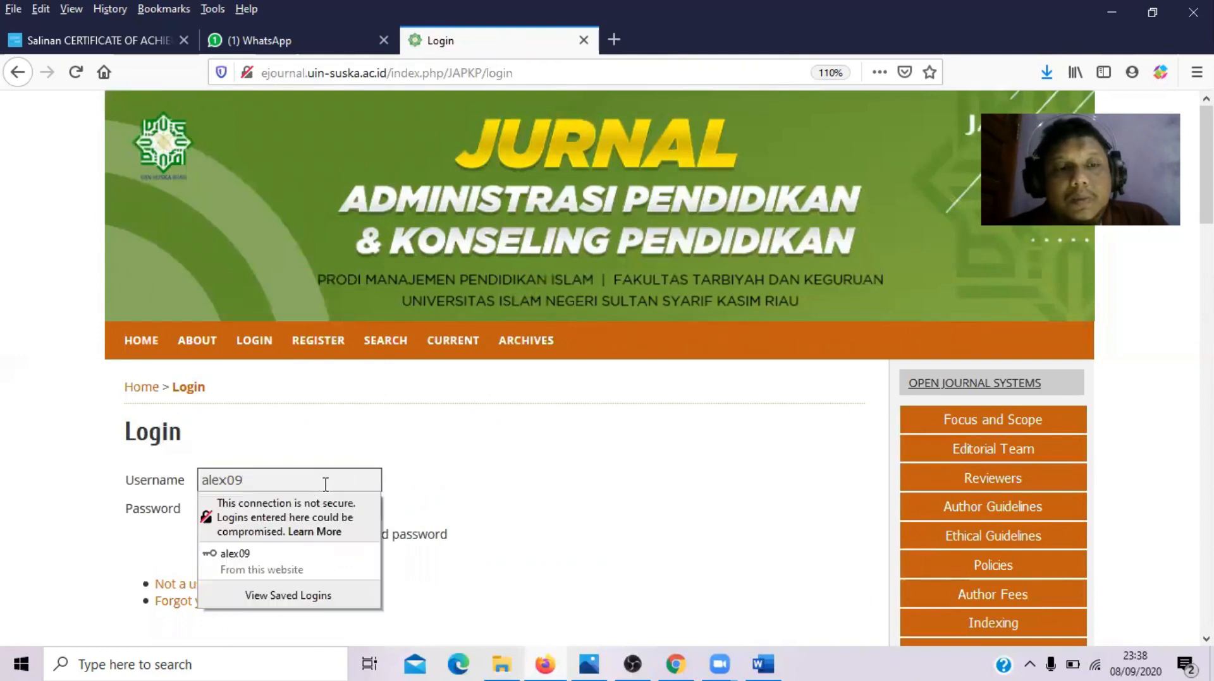
{"action": "left_click", "coordinate": [333, 571]}
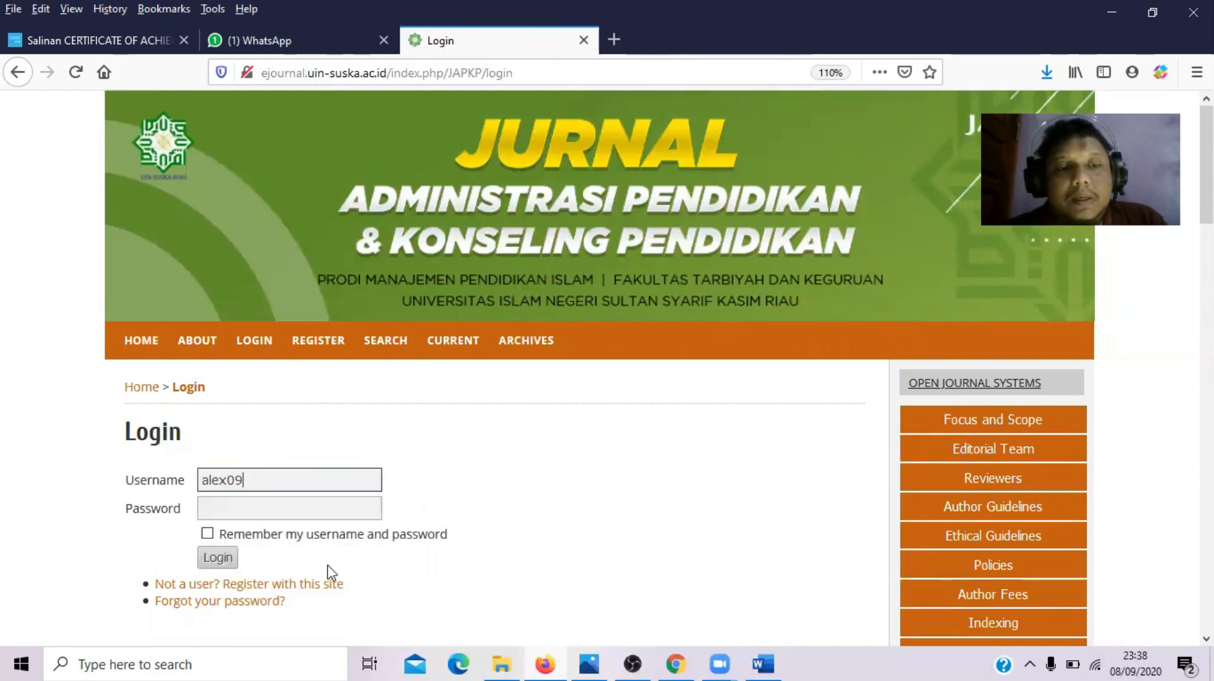
{"action": "left_click", "coordinate": [302, 504]}
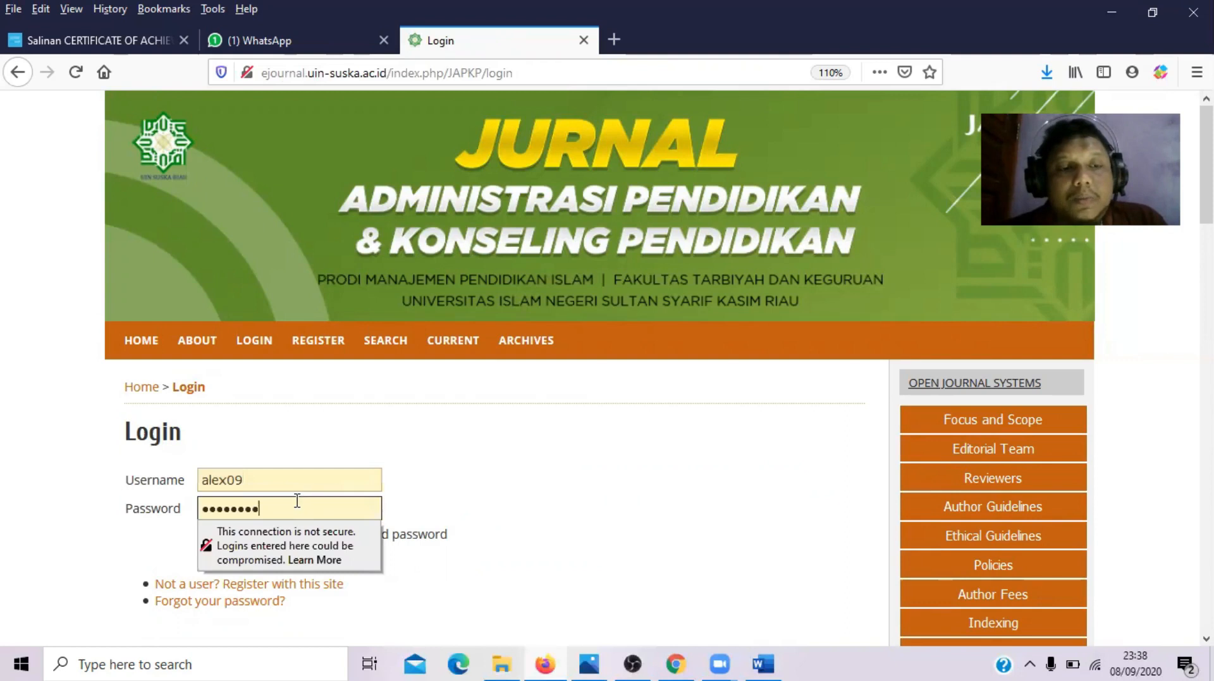
{"action": "left_click_drag", "start_coordinate": [262, 479], "coordinate": [162, 480]}
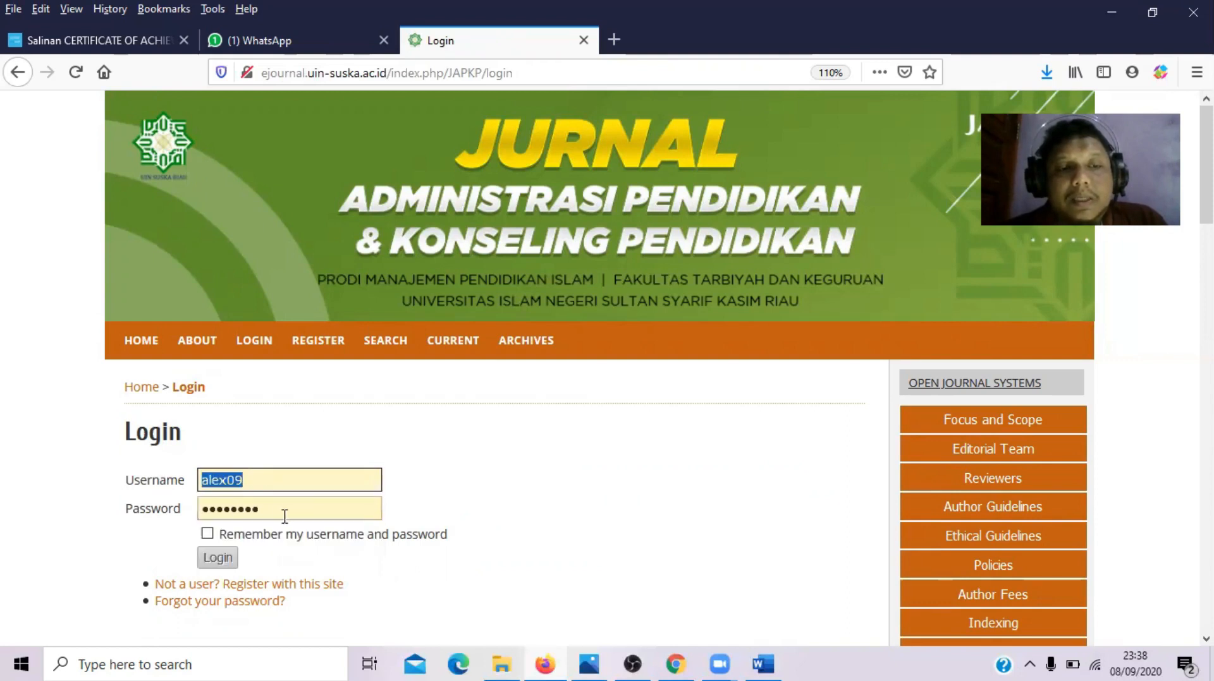
{"action": "left_click_drag", "start_coordinate": [295, 510], "coordinate": [130, 509]}
{"action": "left_click", "coordinate": [549, 513]}
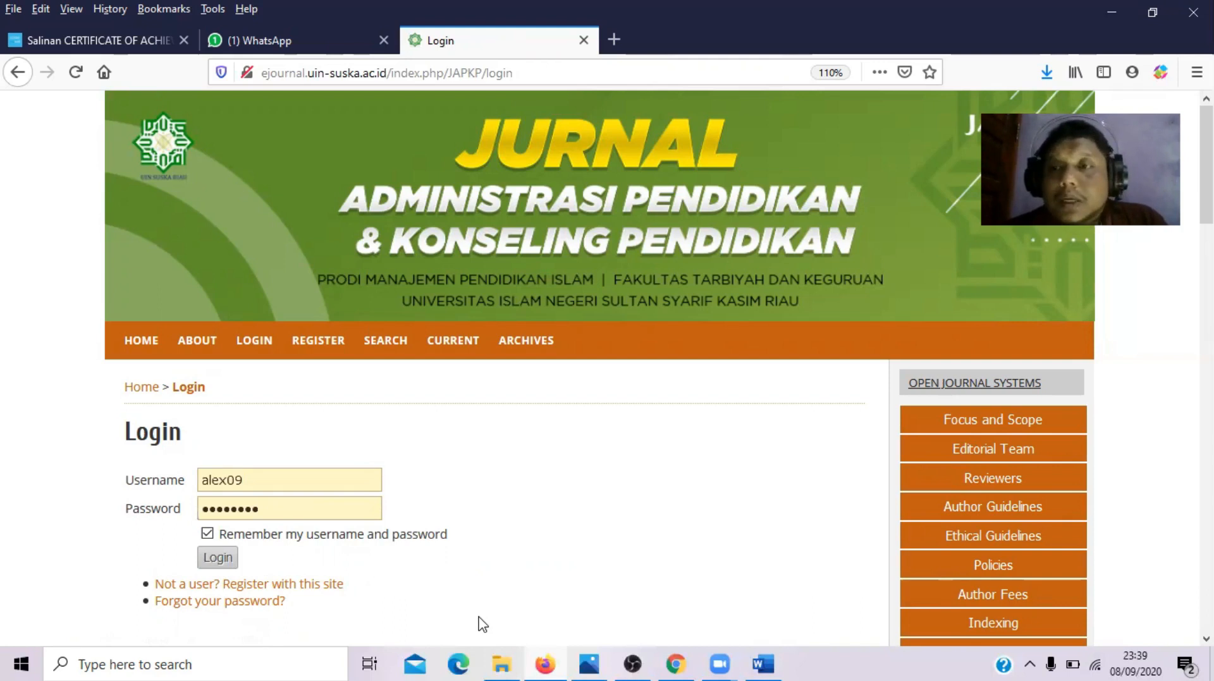
{"action": "left_click", "coordinate": [215, 559]}
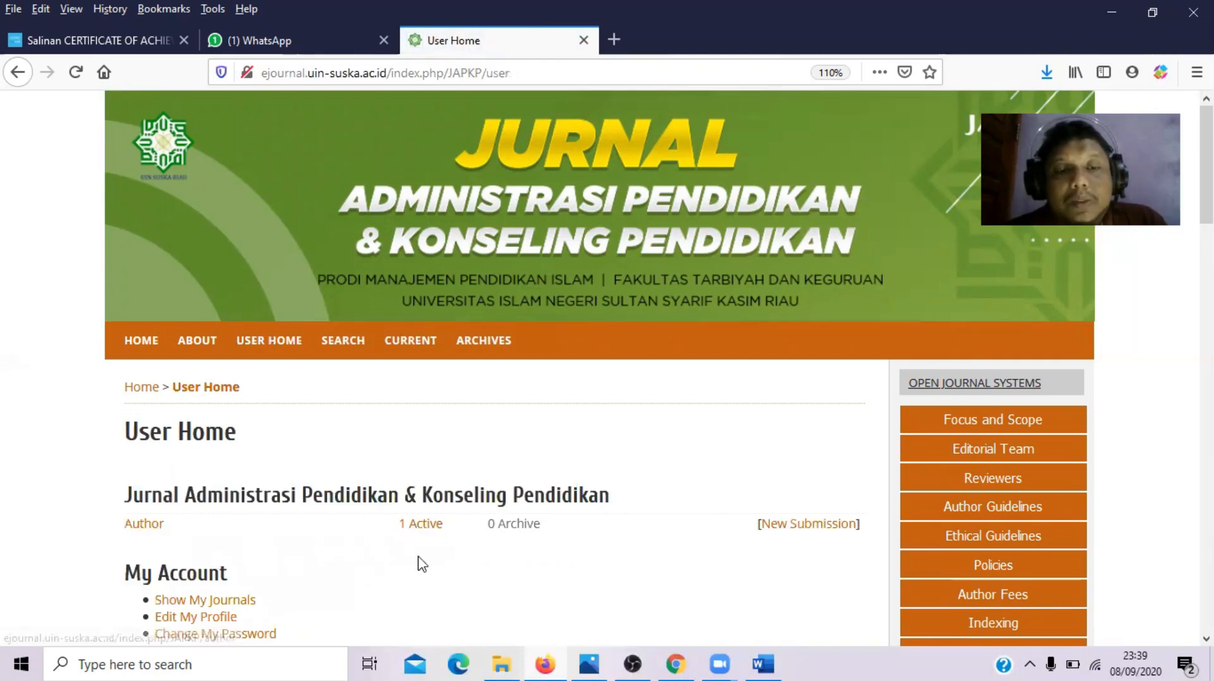
- Reopen submission 10668 from the '1 Active' list and view its Review tab's Editor Decision section
{"action": "left_click", "coordinate": [422, 525]}
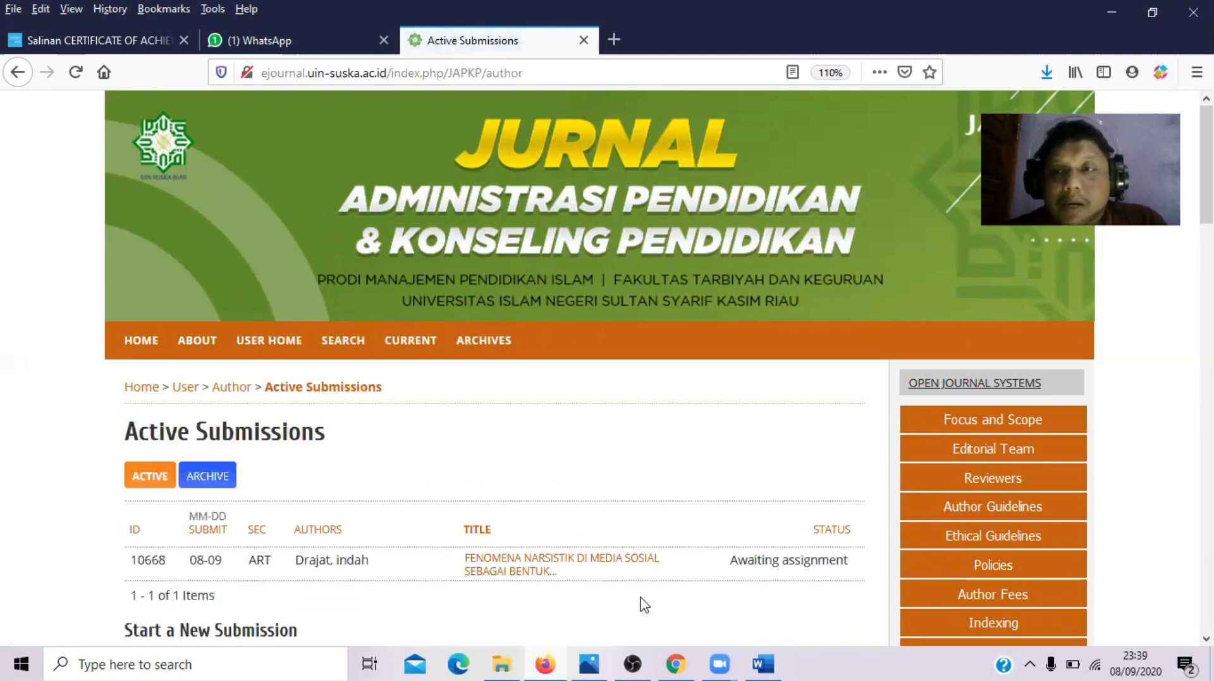
{"action": "left_click", "coordinate": [516, 572]}
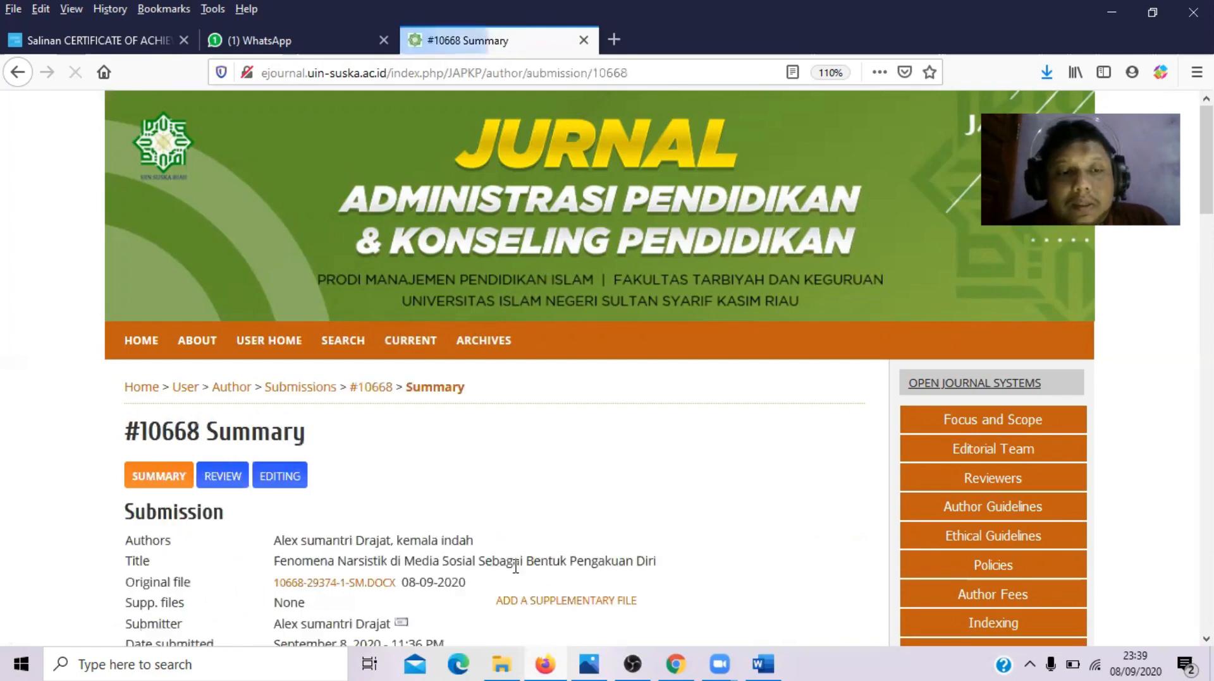
{"action": "left_click", "coordinate": [216, 484]}
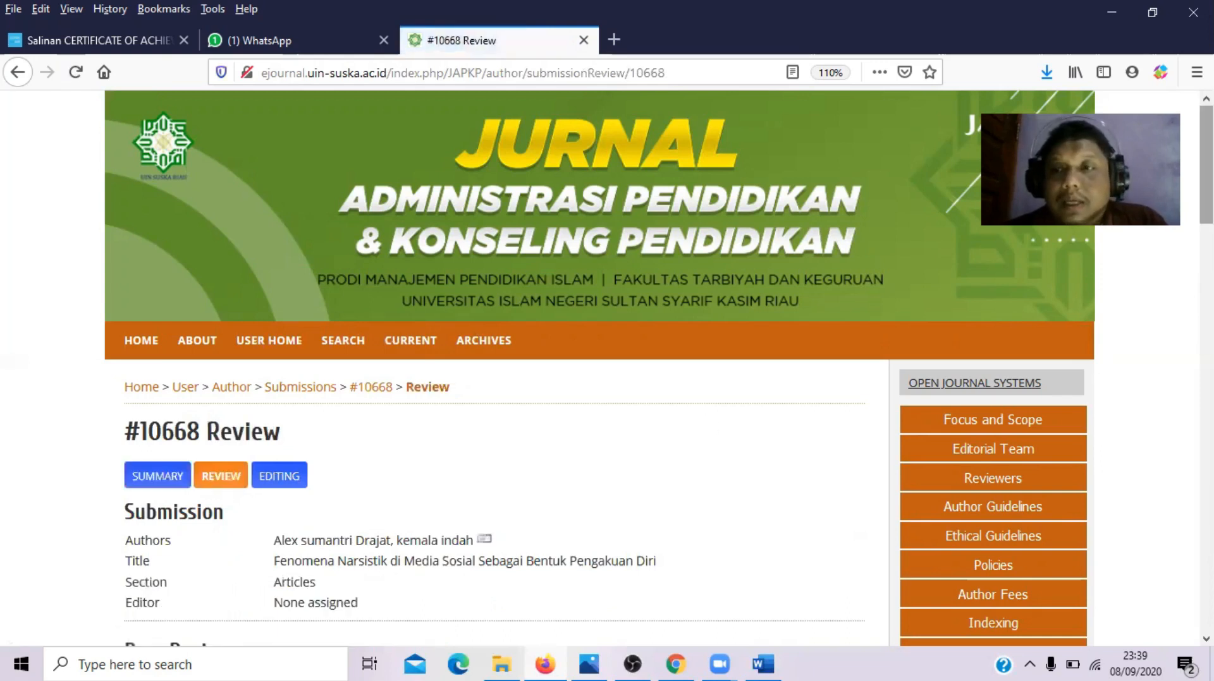
{"action": "scroll", "coordinate": [355, 238], "scroll_direction": "down", "scroll_amount": 10}
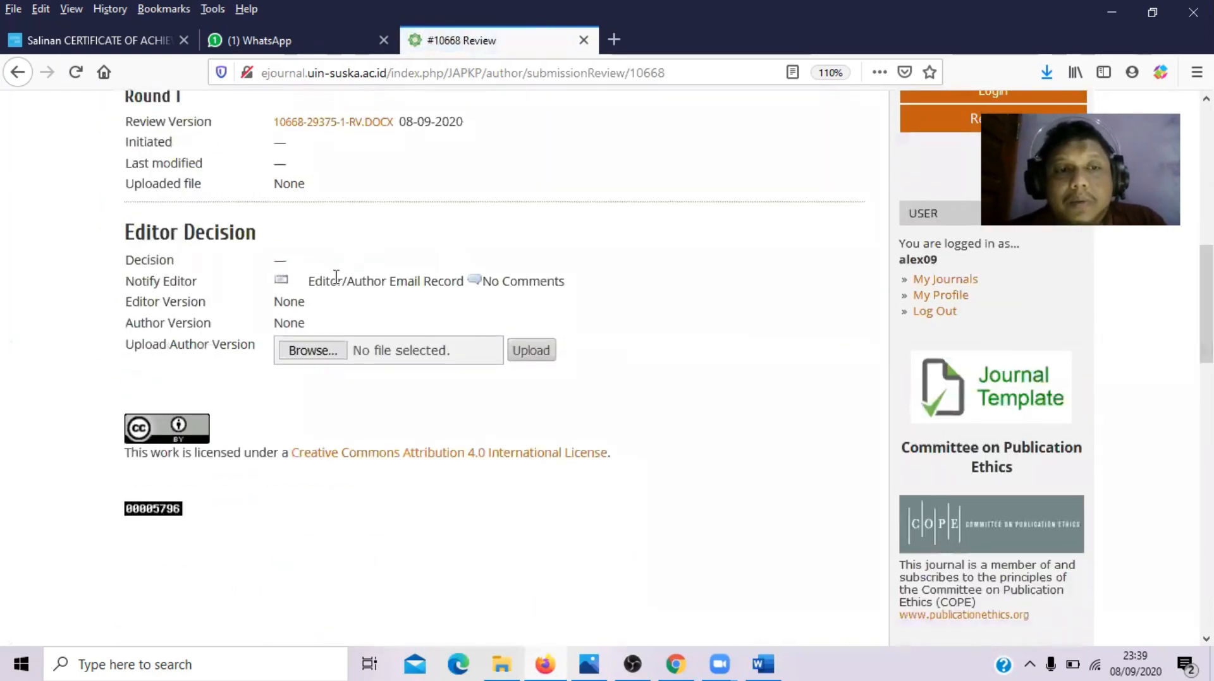
{"action": "left_click_drag", "start_coordinate": [312, 307], "coordinate": [269, 309]}
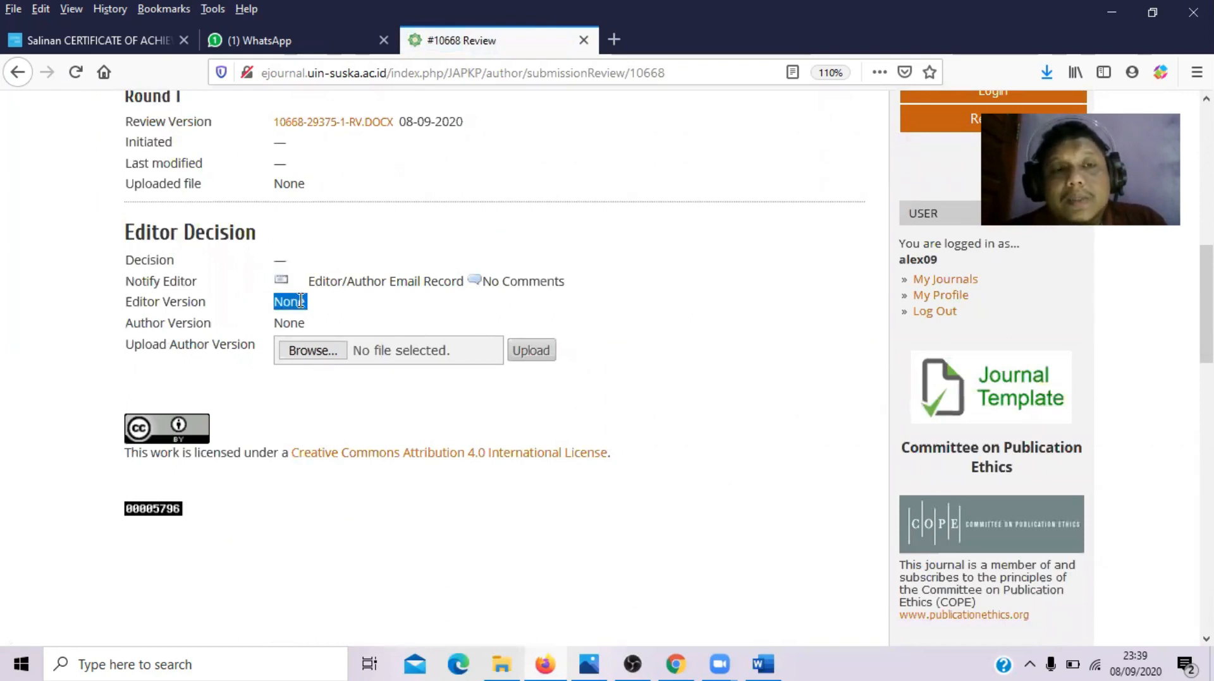
{"action": "left_click", "coordinate": [300, 301]}
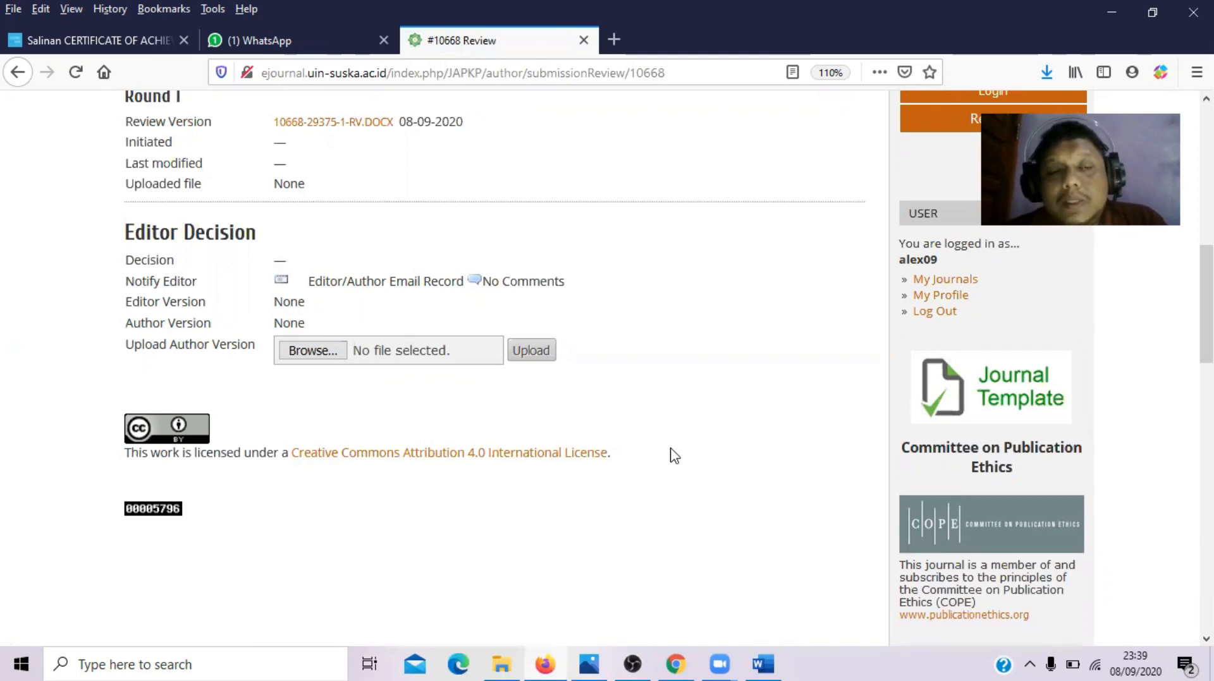
{"action": "left_click", "coordinate": [310, 348]}
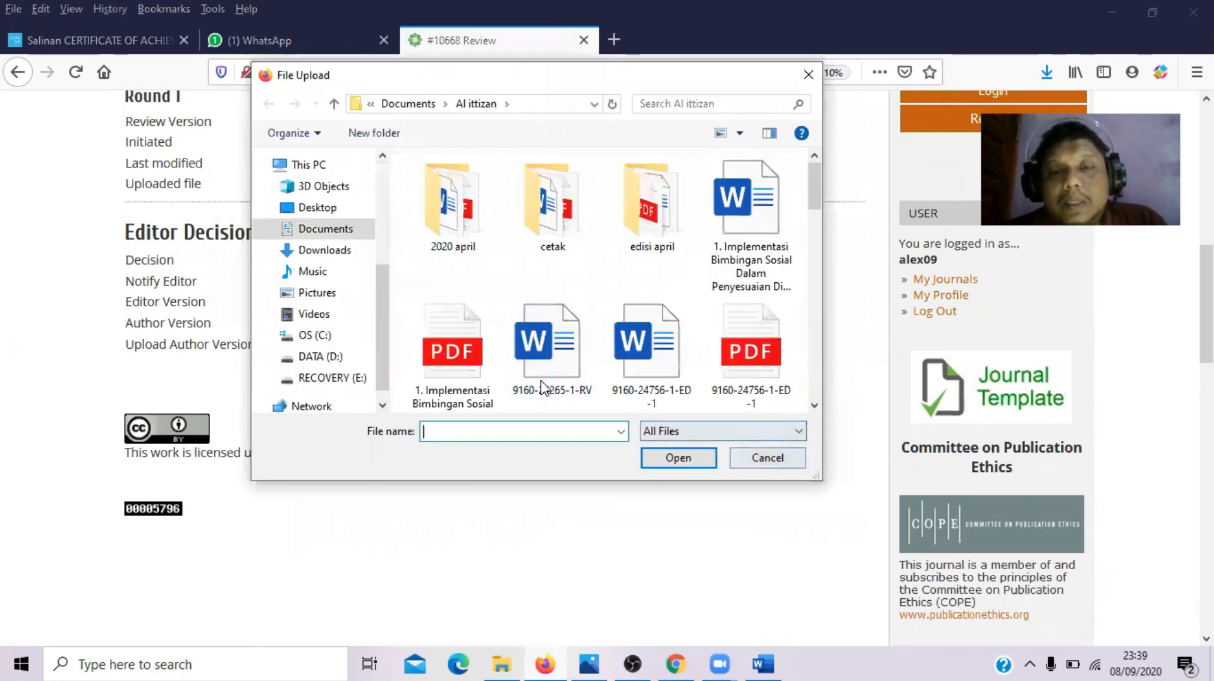
{"action": "left_click", "coordinate": [767, 460]}
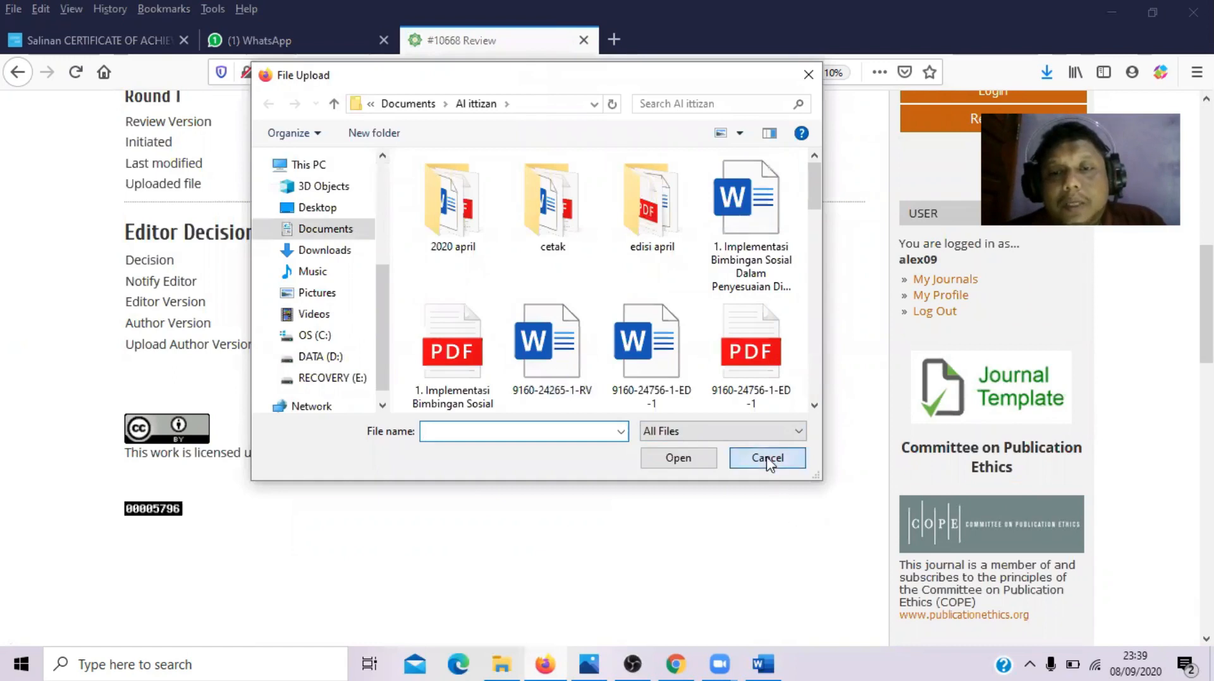
{"action": "left_click", "coordinate": [531, 352]}
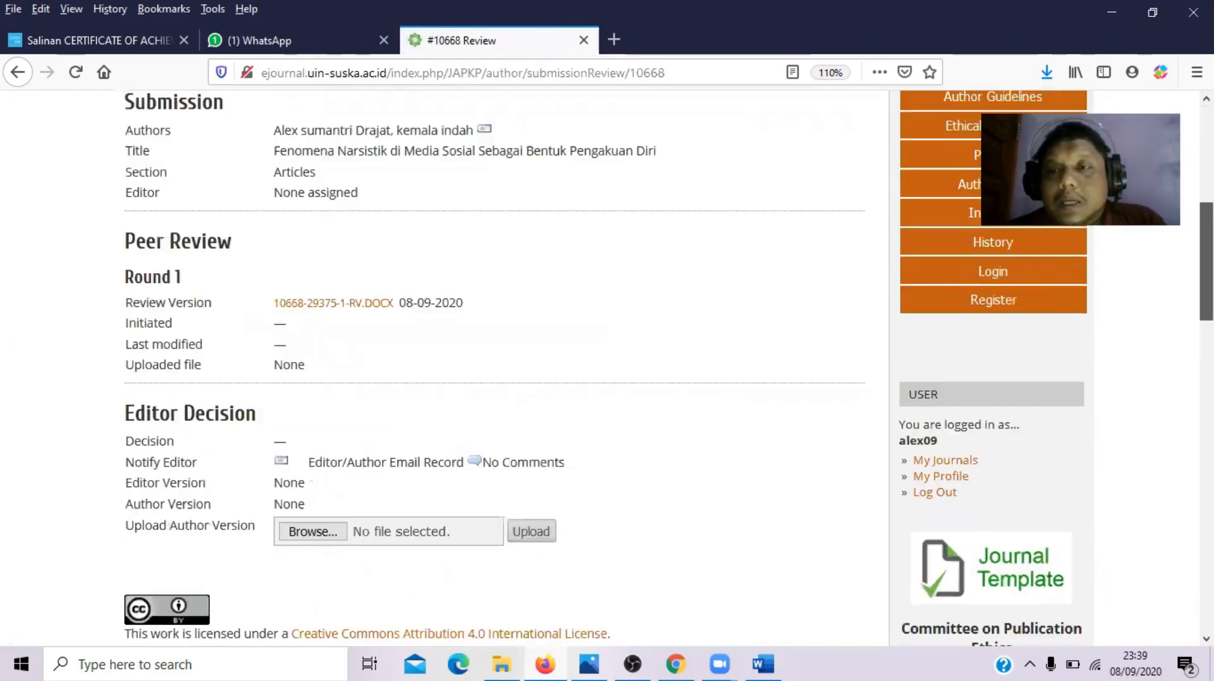
{"action": "scroll", "coordinate": [455, 390], "scroll_direction": "down", "scroll_amount": 1}
{"action": "left_click_drag", "start_coordinate": [312, 478], "coordinate": [122, 483]}
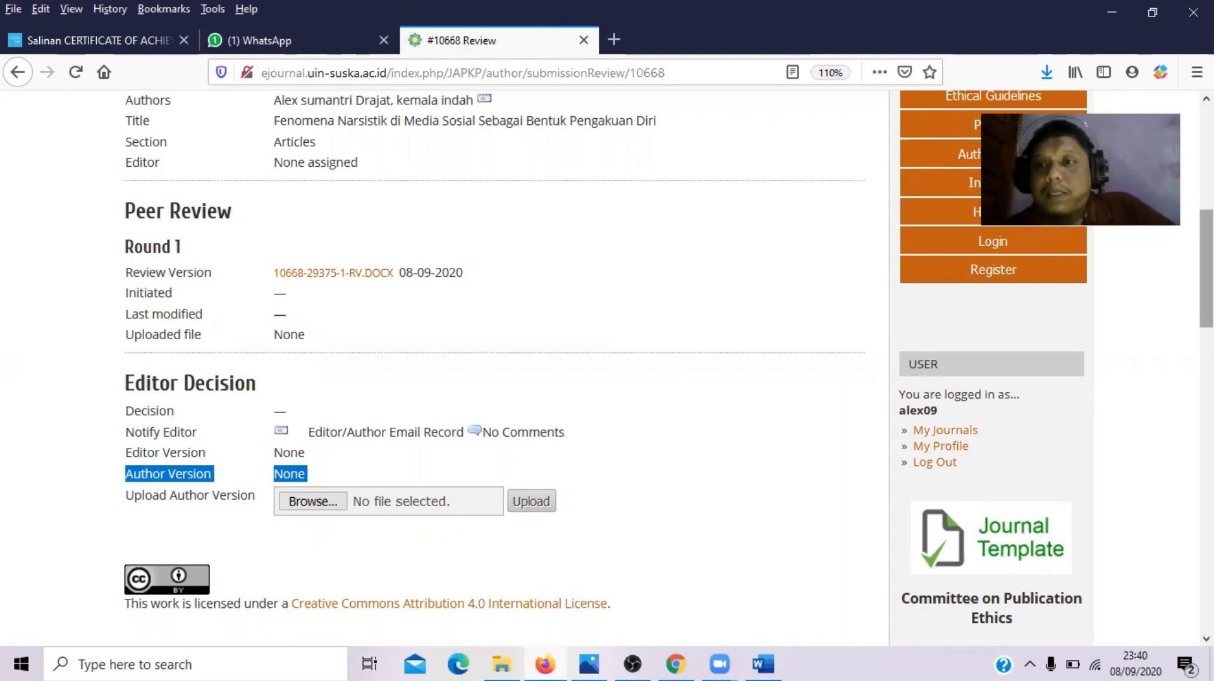
{"action": "scroll", "coordinate": [607, 367], "scroll_direction": "up", "scroll_amount": 6}
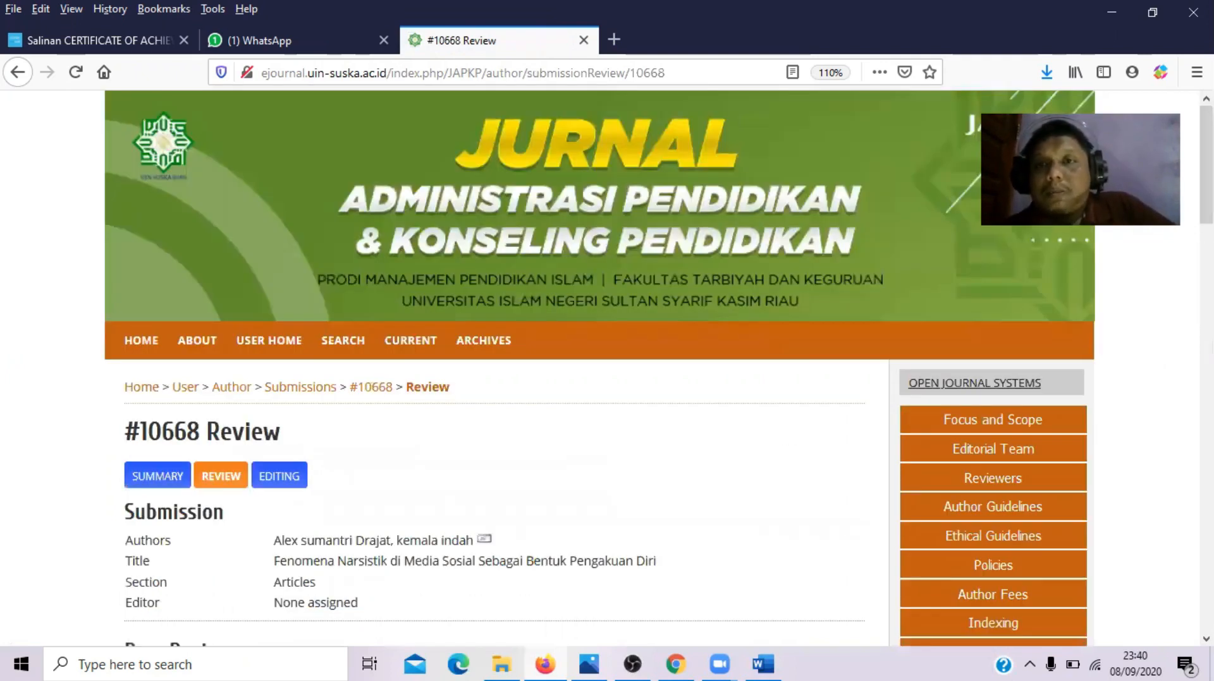